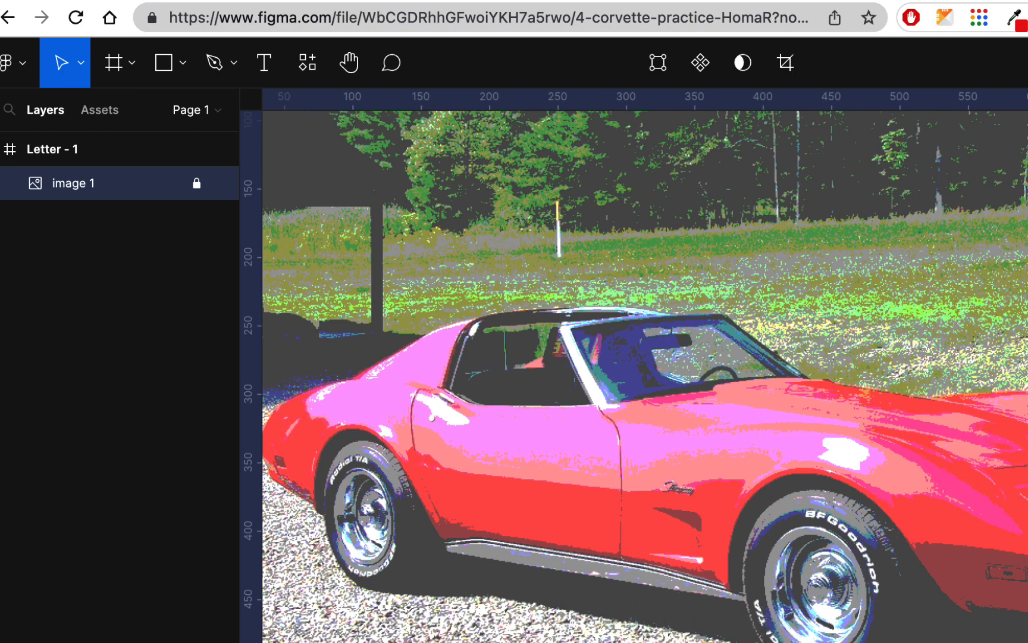
Examine the posterized Corvette photo from the front bumper to the rear wheel
scroll(645, 376, right, 4)
scroll(645, 376, up, 1)
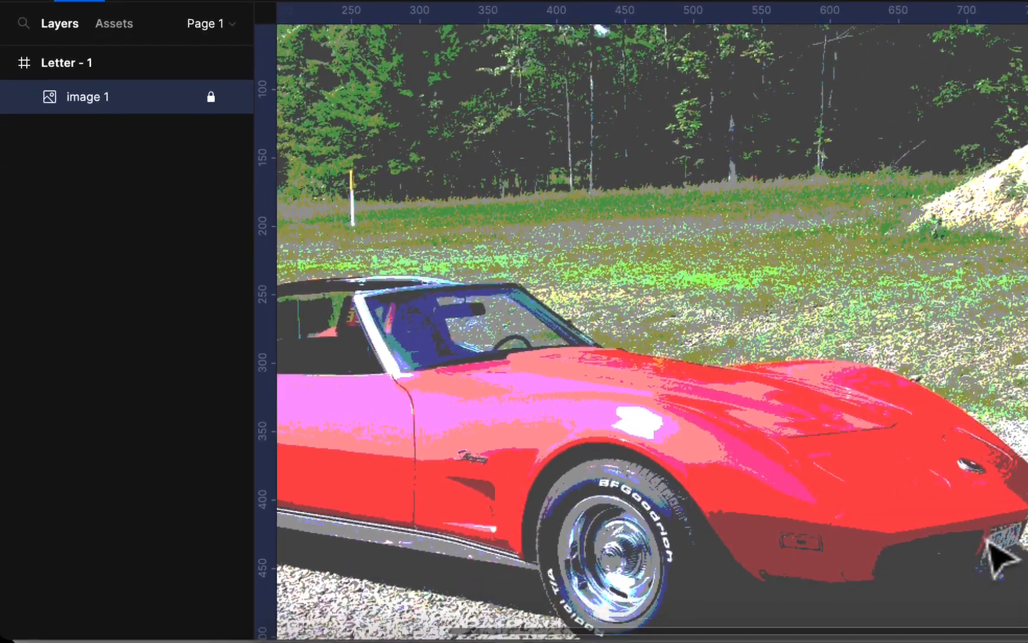
scroll(974, 606, down, 2)
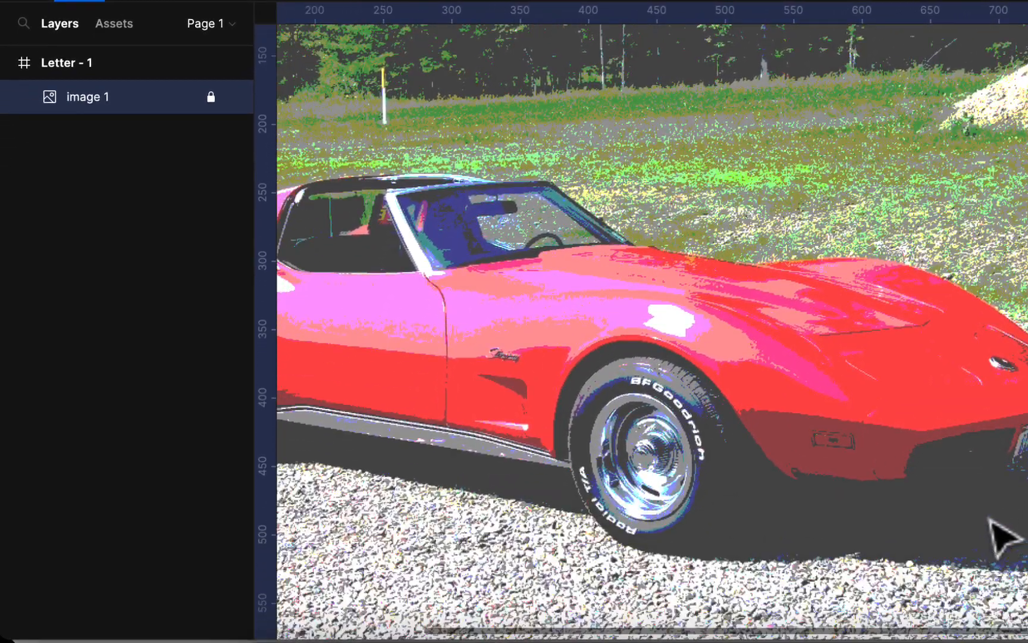
scroll(540, 332, left, 3)
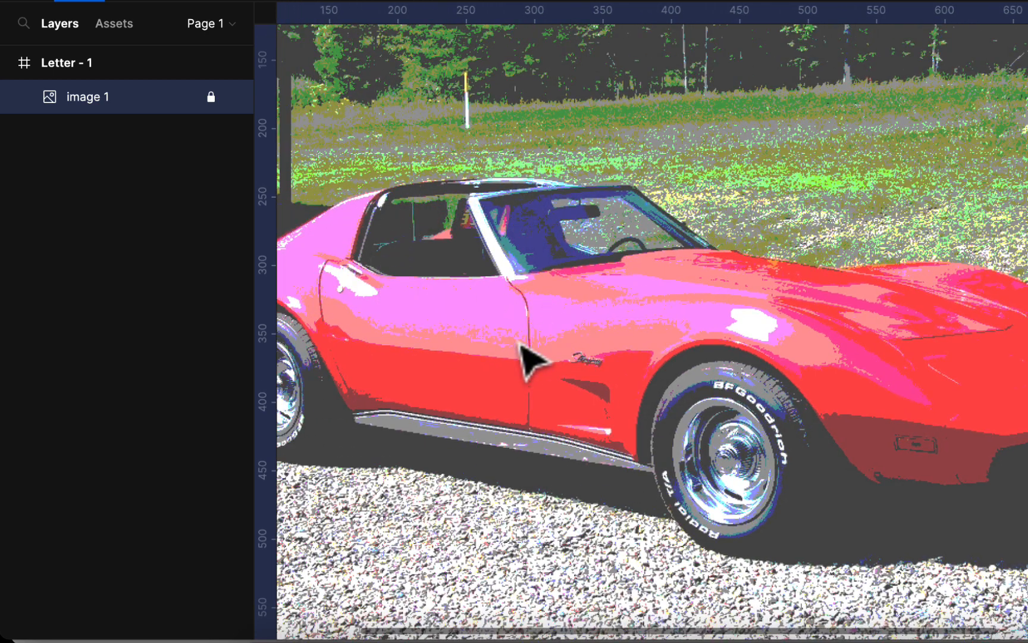
scroll(527, 360, left, 3)
scroll(528, 361, down, 2)
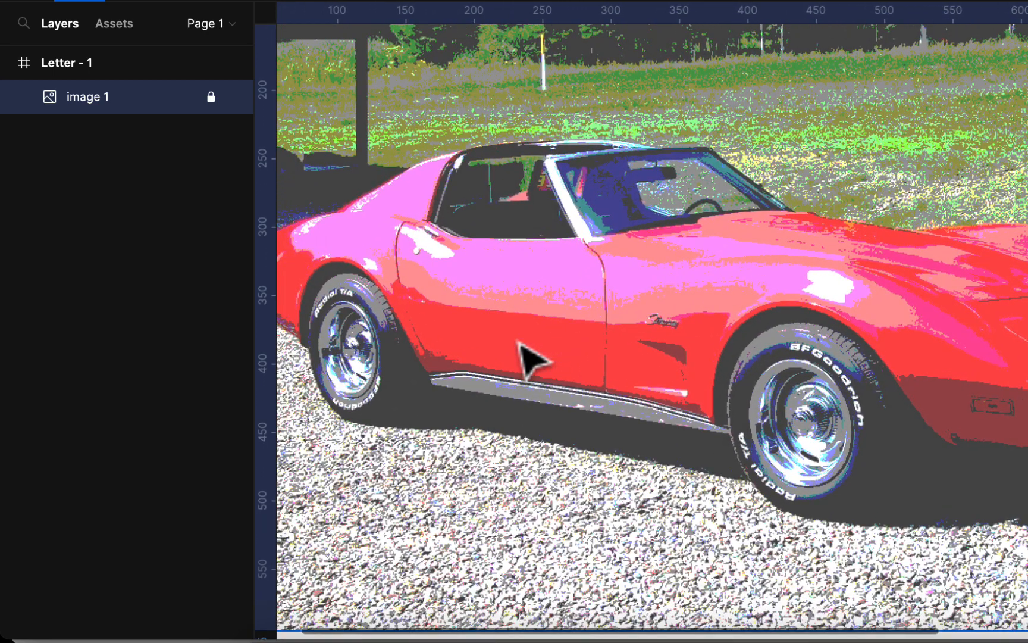
scroll(521, 351, up, 3)
scroll(521, 351, left, 1)
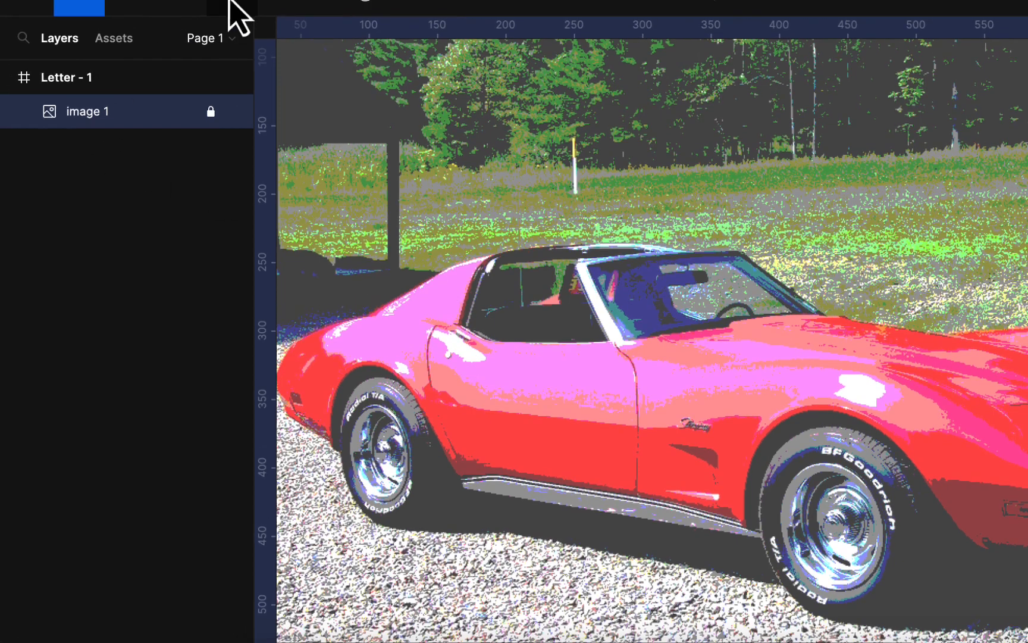
Start a Pen tool path above the rear wheel arch and place points down behind the rear wheel to the tire's bottom
click(237, 9)
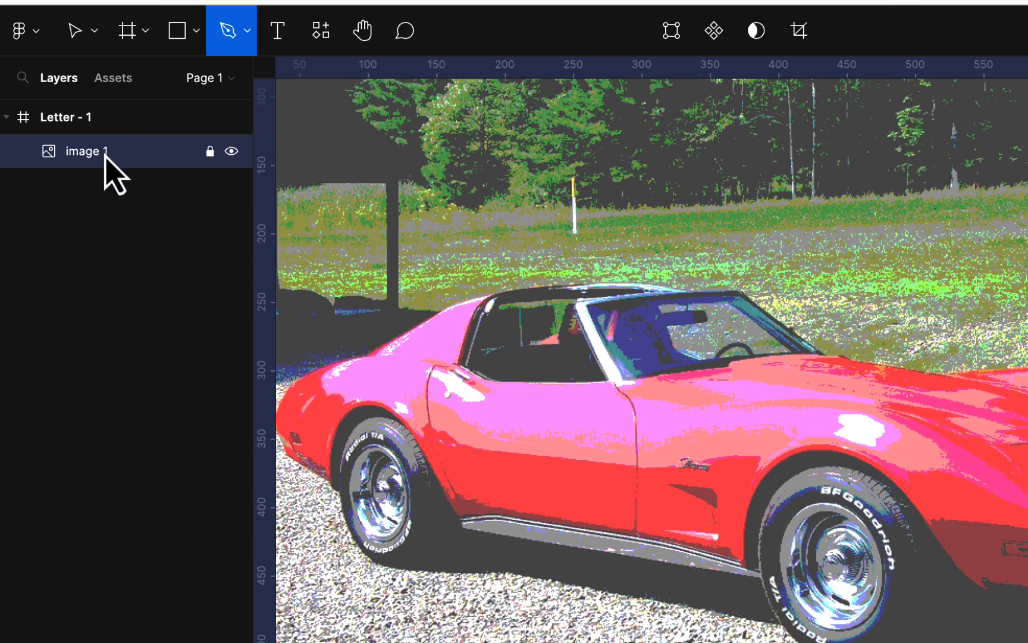
click(486, 309)
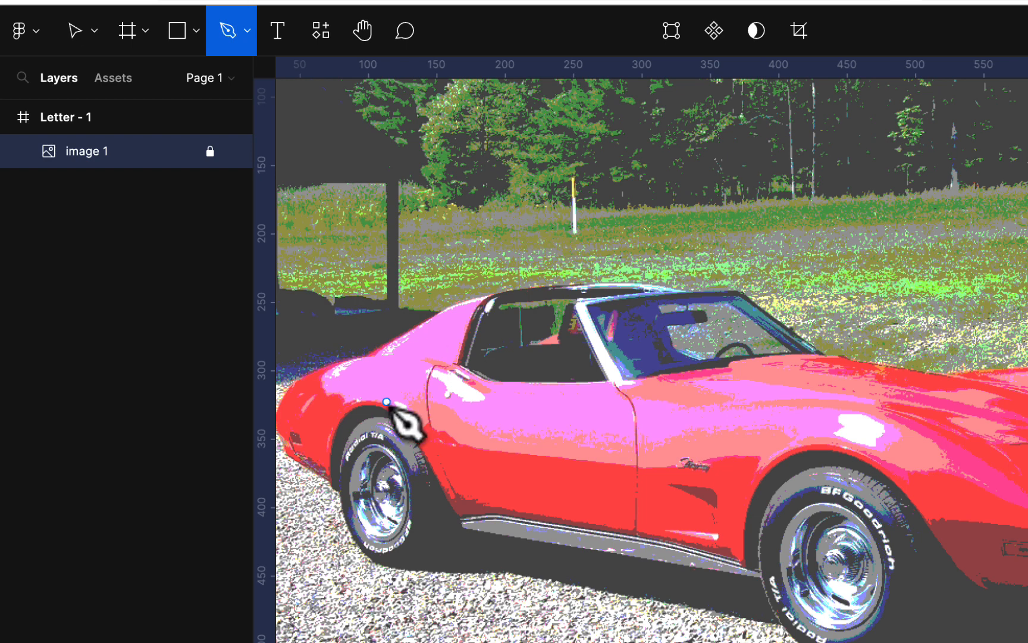
click(337, 395)
click(321, 441)
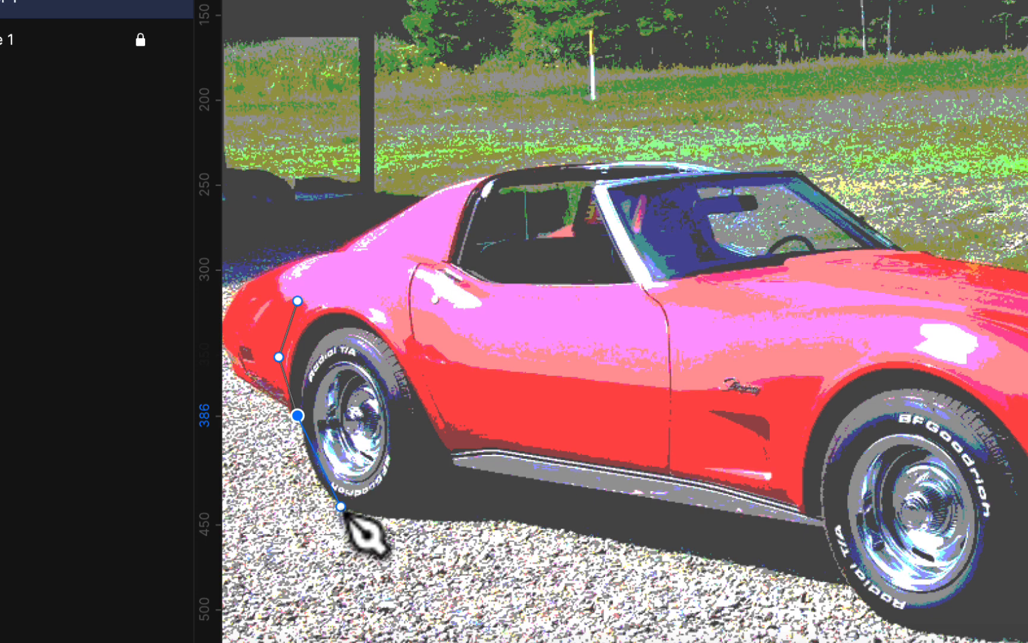
click(340, 507)
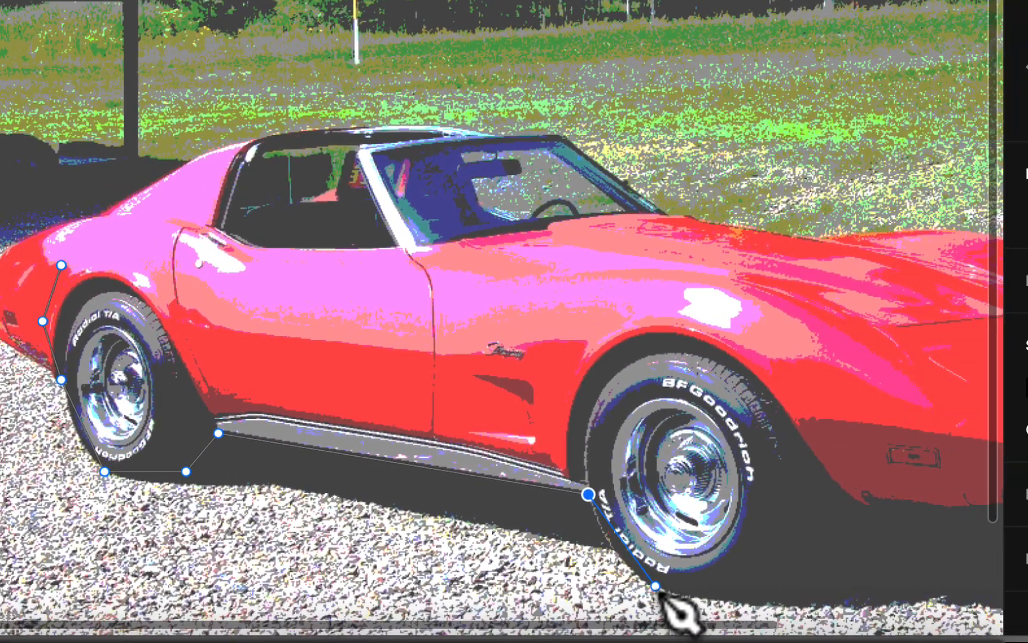
Continue the path around the bottom of the front tire and along the front bumper's lower edge to the license plate
click(655, 585)
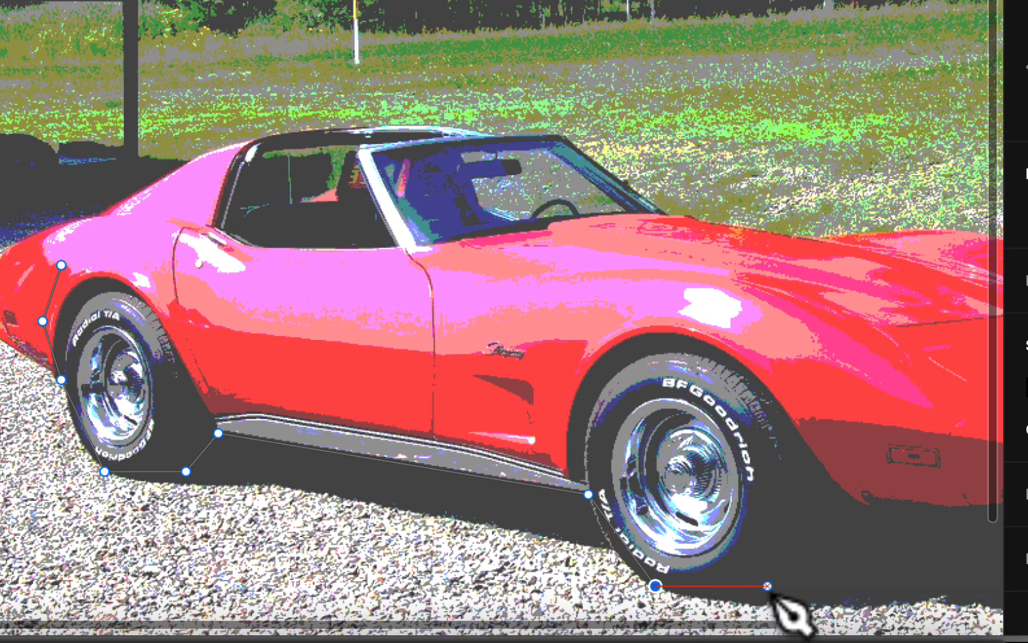
click(771, 585)
click(827, 505)
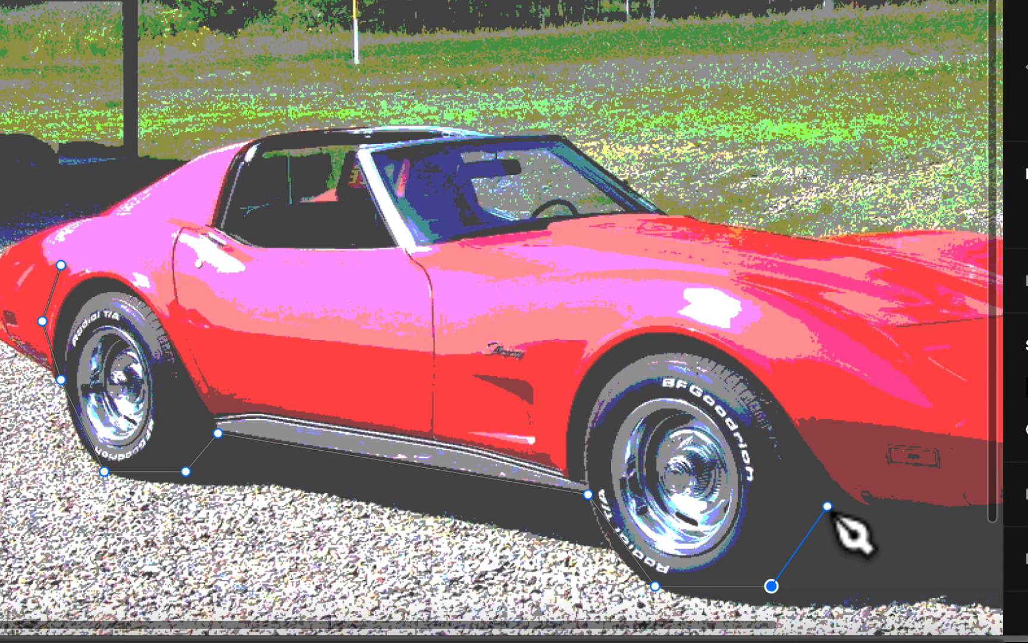
scroll(761, 503, right, 3)
scroll(761, 502, up, 1)
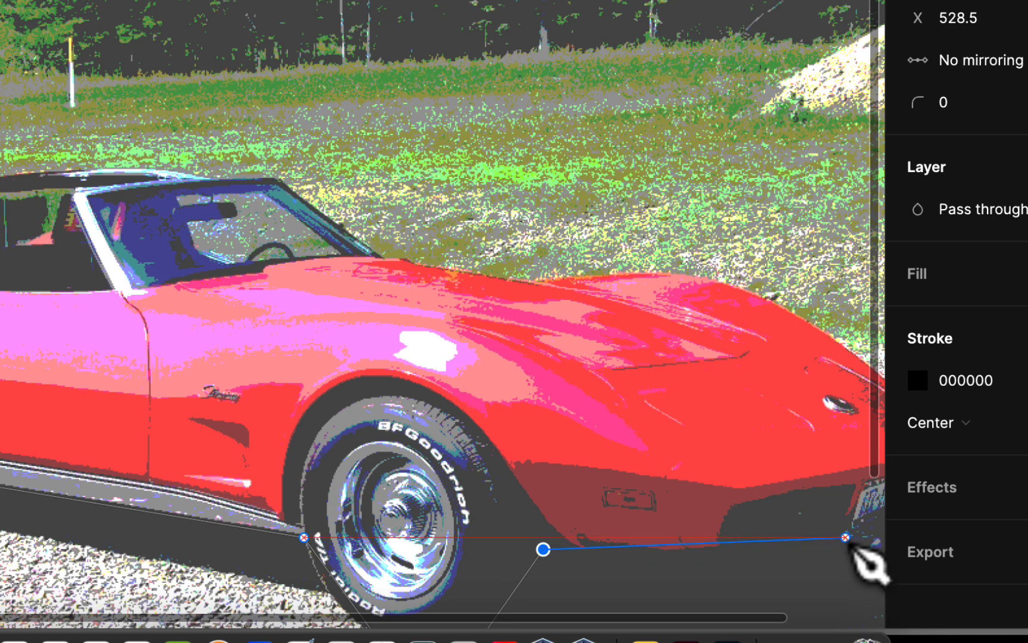
click(842, 537)
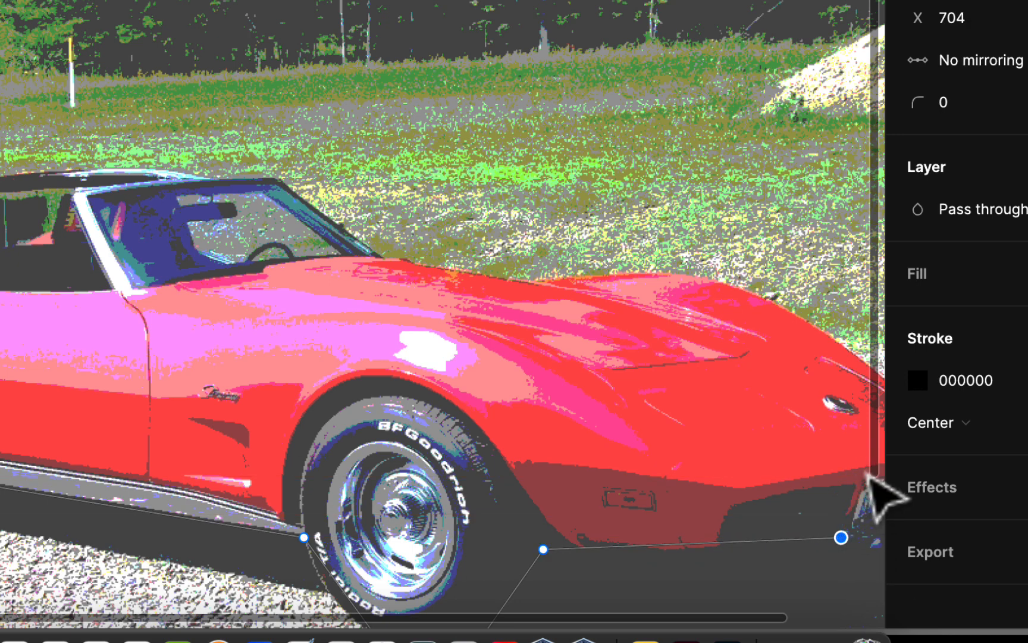
Continue the path back across the bumper and side marker light, over the front fender and hood, into the windshield
drag(710, 460, 639, 515)
click(633, 514)
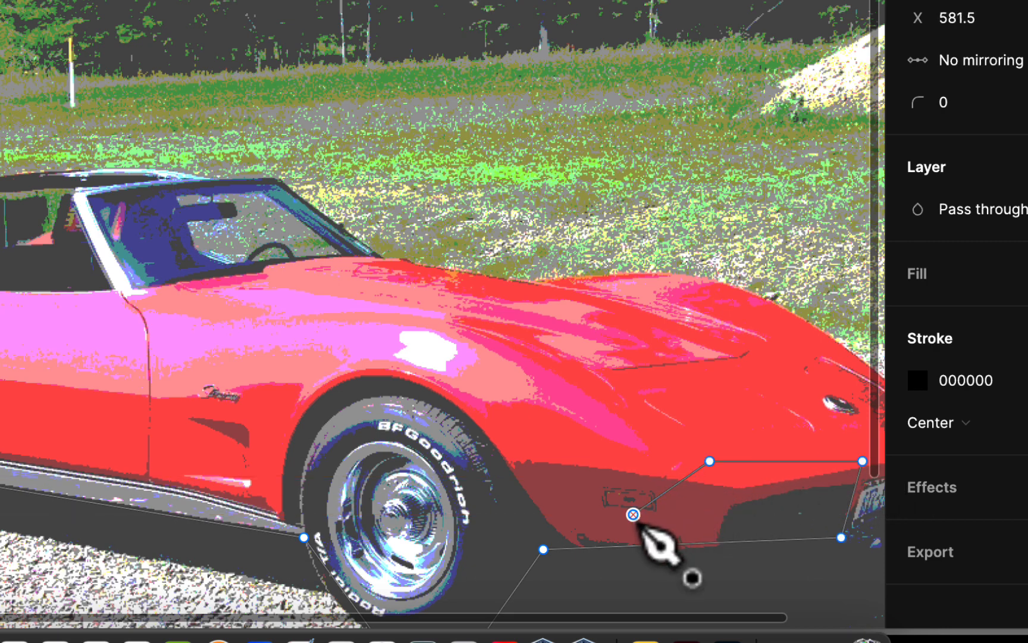
click(461, 369)
click(258, 360)
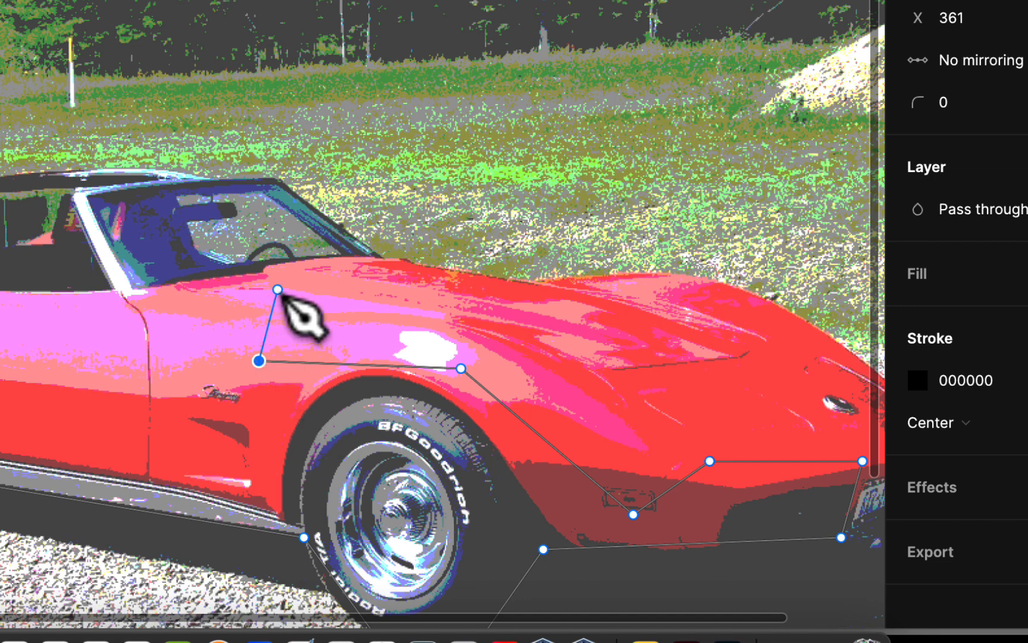
click(277, 274)
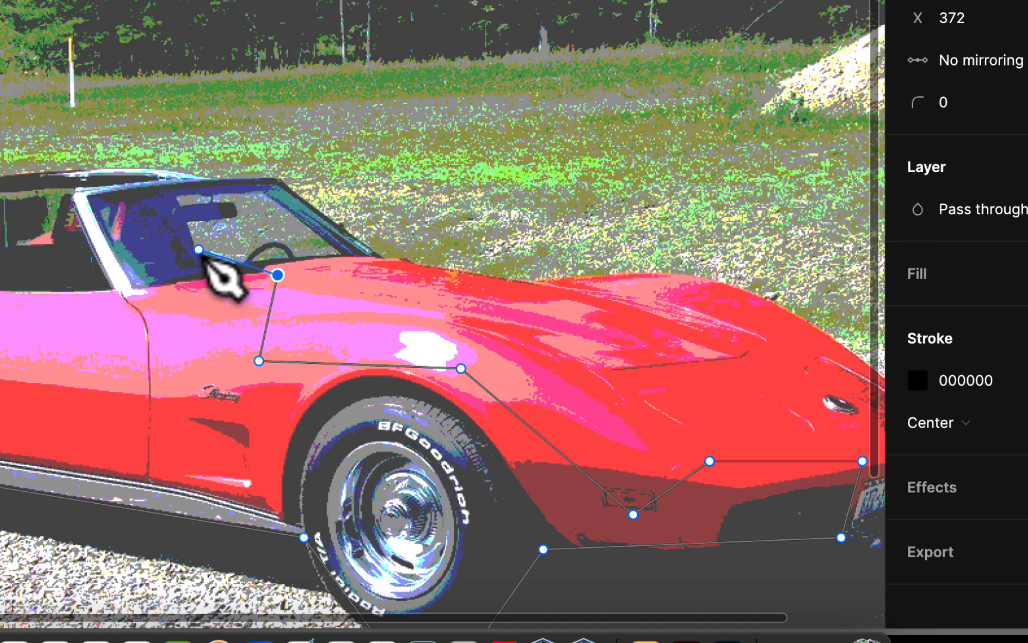
click(198, 250)
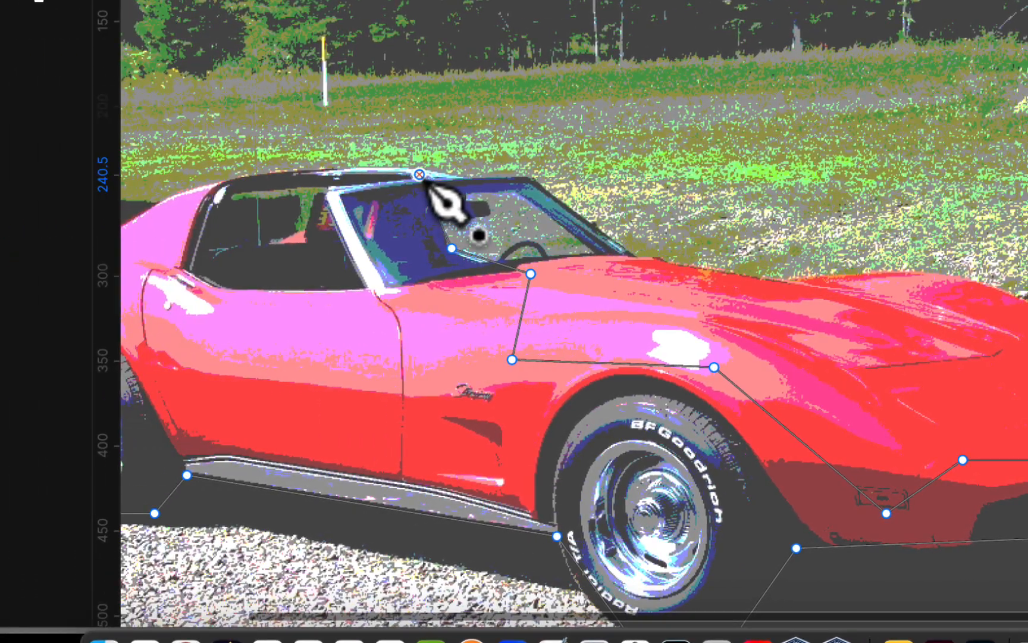
Trace the path along the roof and down the rear pillar to the door handle, and close it at its starting point
click(166, 174)
click(326, 174)
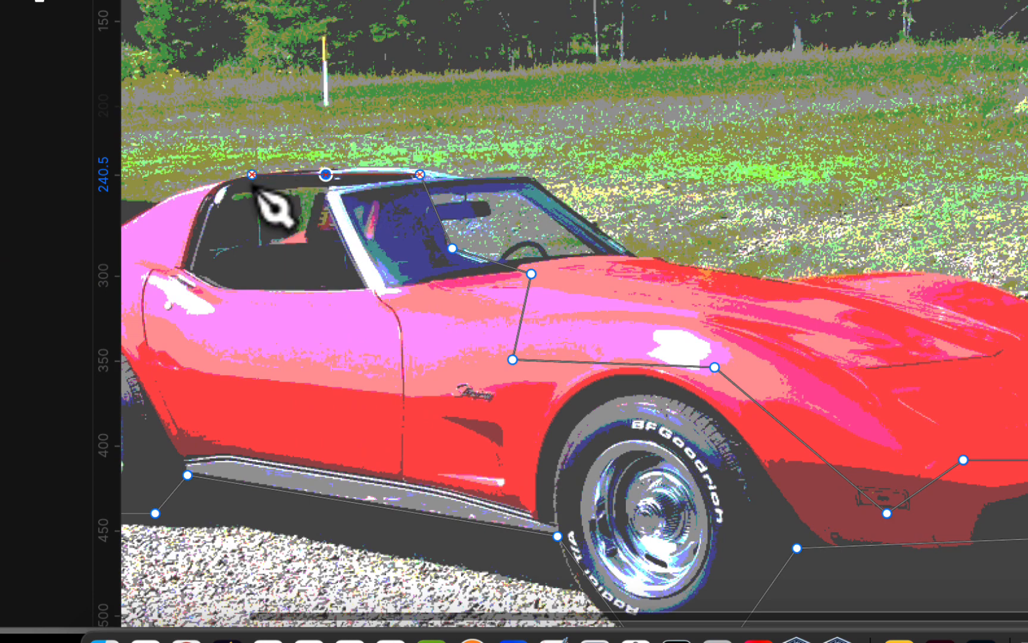
click(236, 183)
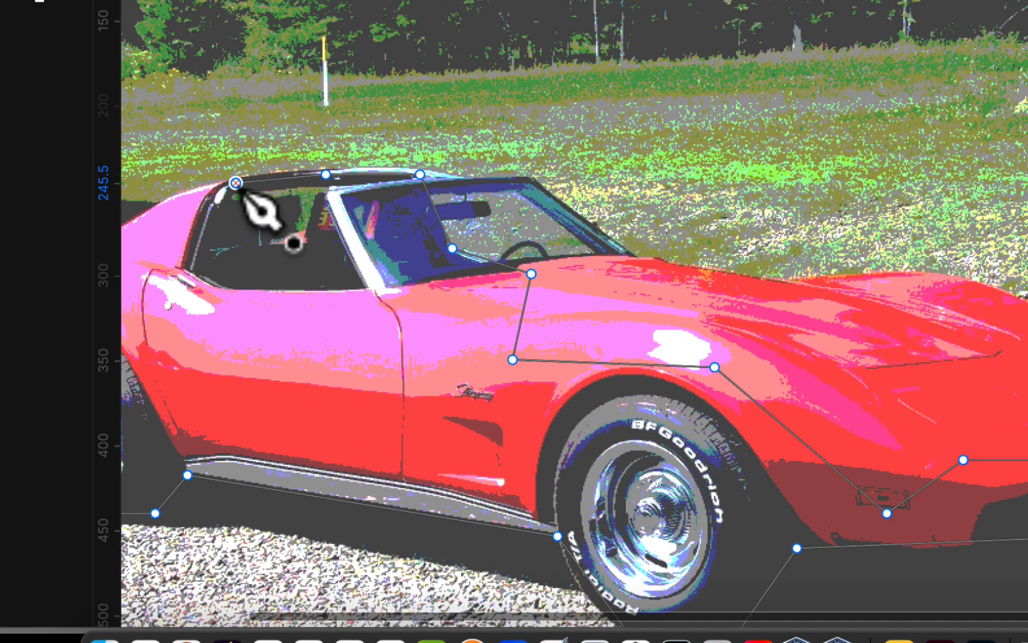
click(188, 200)
click(154, 262)
click(175, 313)
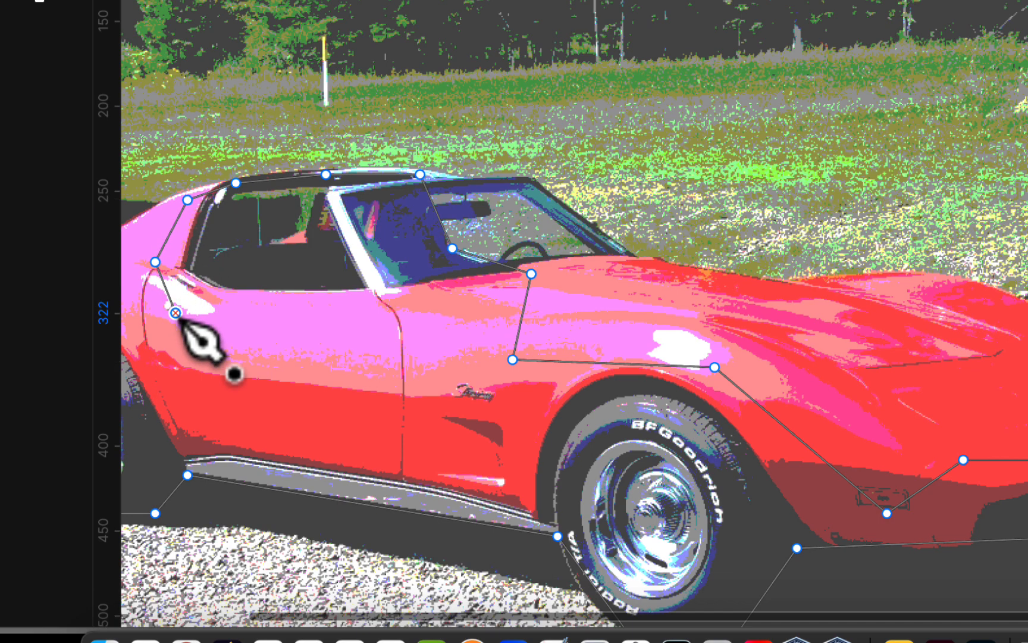
scroll(172, 313, left, 5)
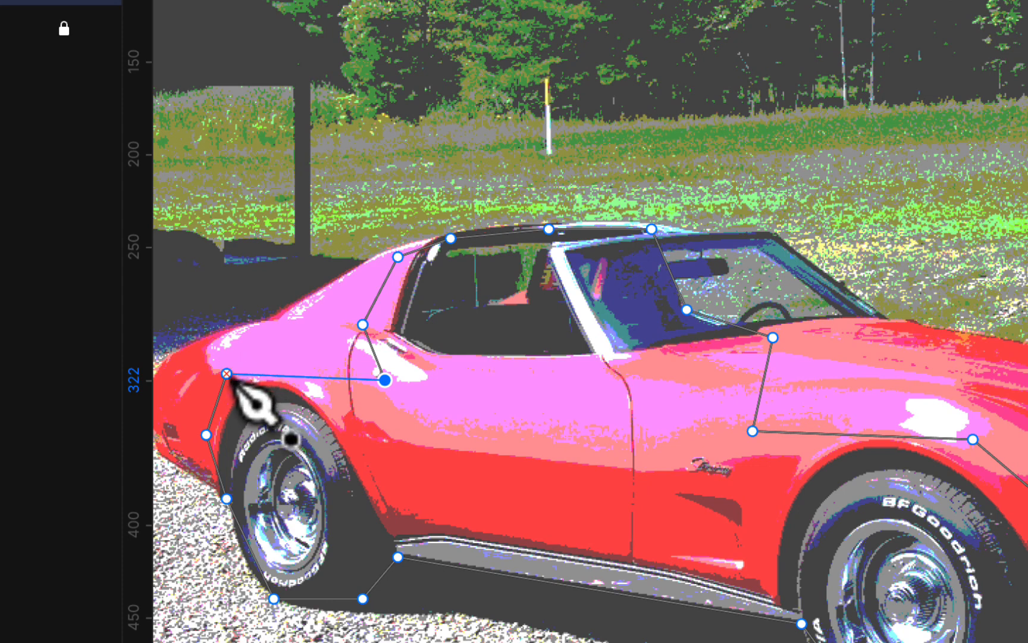
click(226, 373)
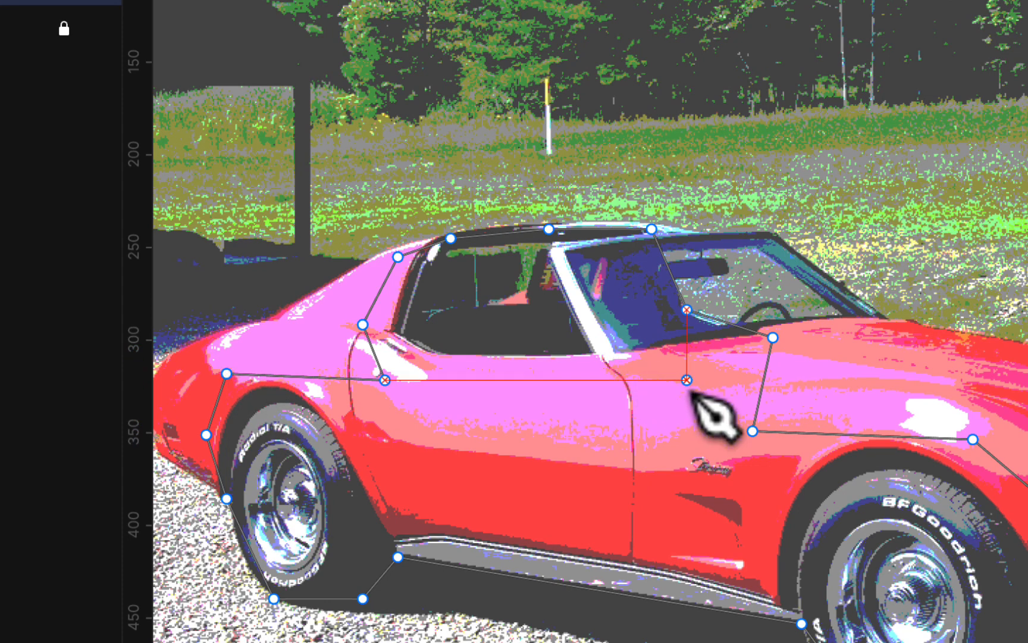
scroll(654, 405, down, 3)
scroll(654, 405, right, 2)
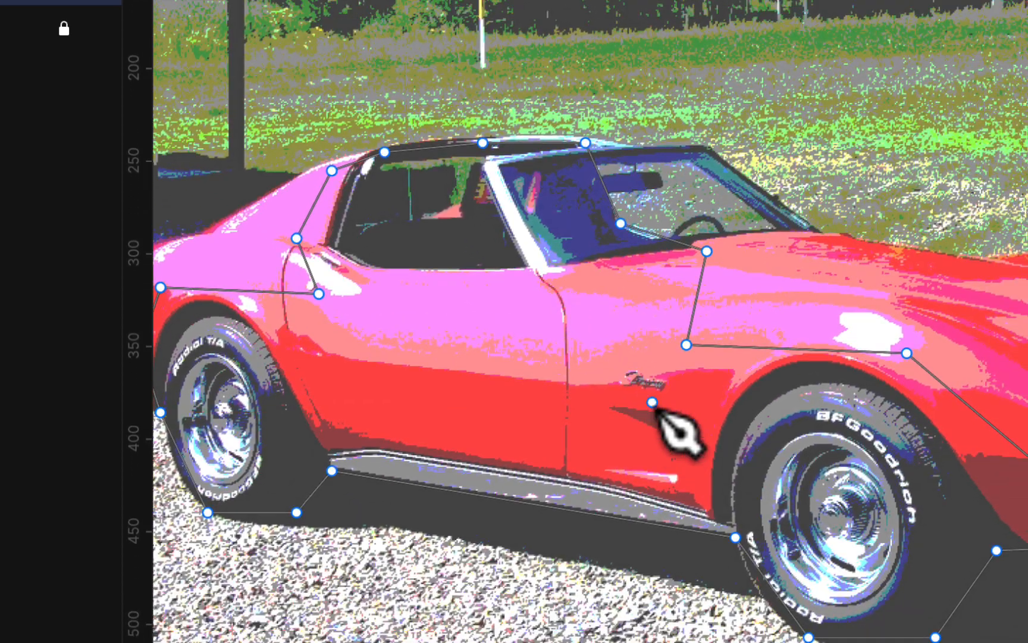
click(466, 436)
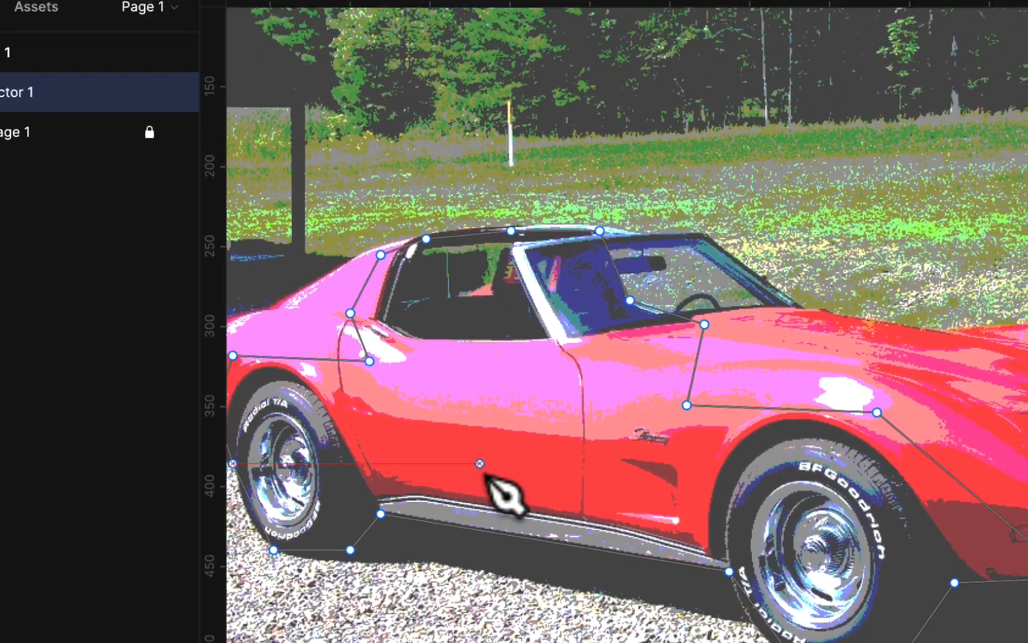
scroll(485, 475, down, 1)
scroll(485, 475, left, 2)
scroll(485, 475, up, 1)
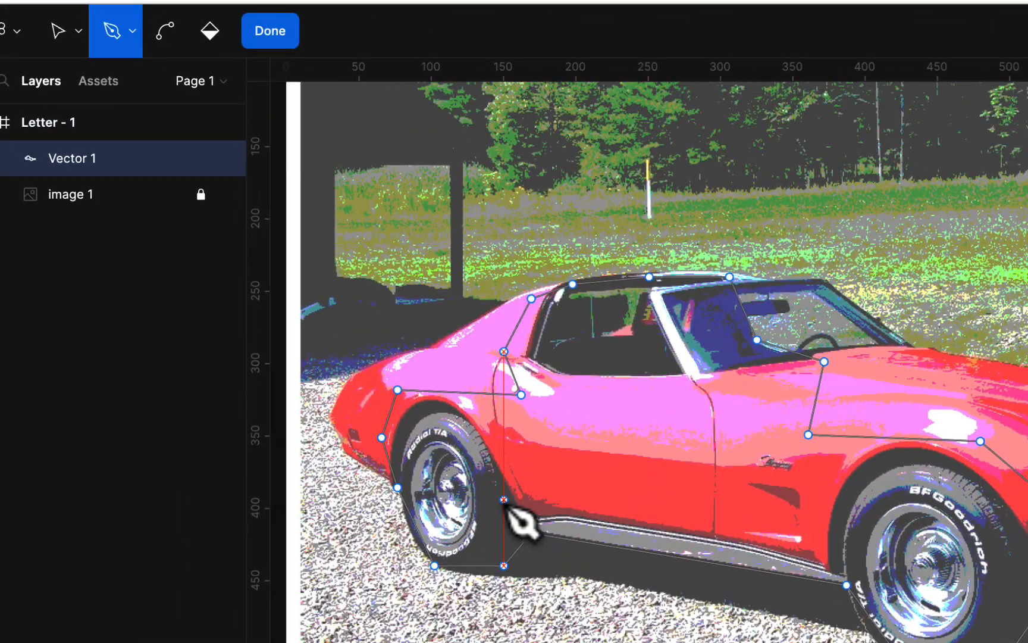
Curve the path's straight segments around the rear tire's lower edge with the Bend tool
click(168, 37)
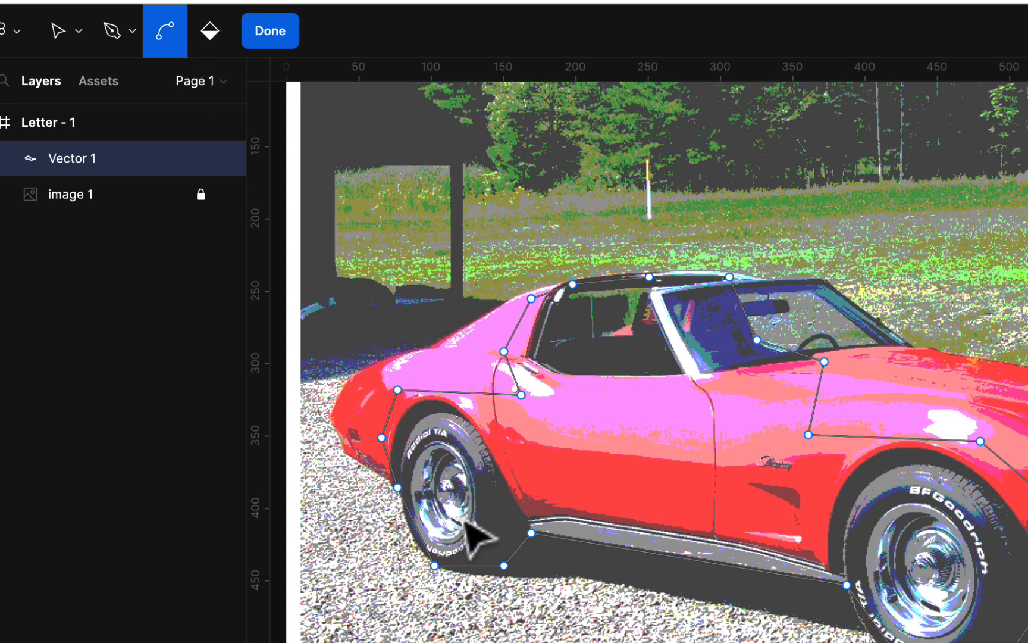
scroll(479, 538, up, 3)
scroll(476, 536, left, 5)
scroll(476, 536, down, 3)
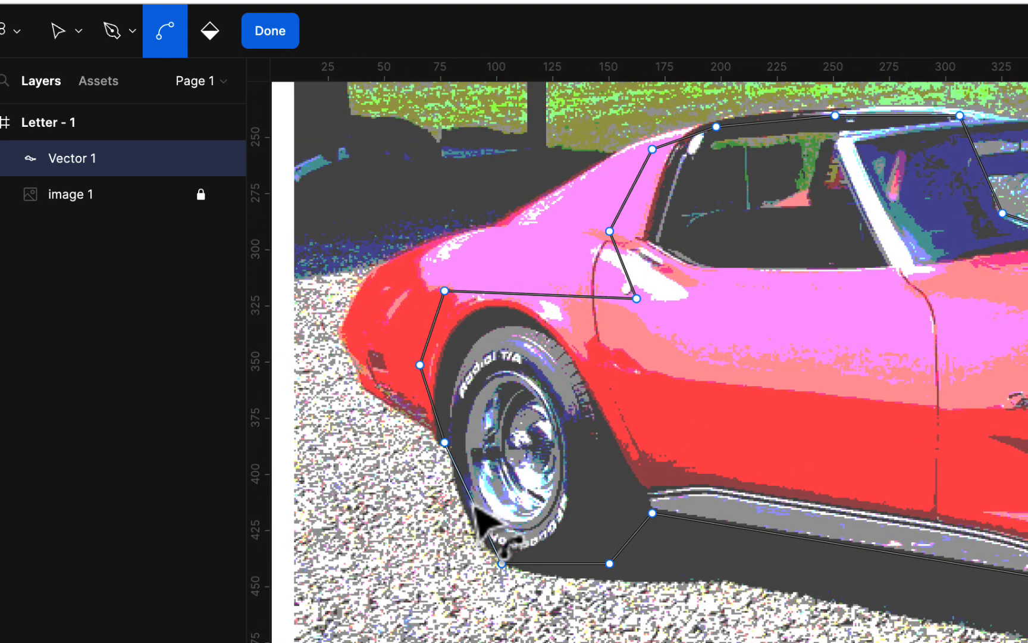
drag(475, 506, 470, 515)
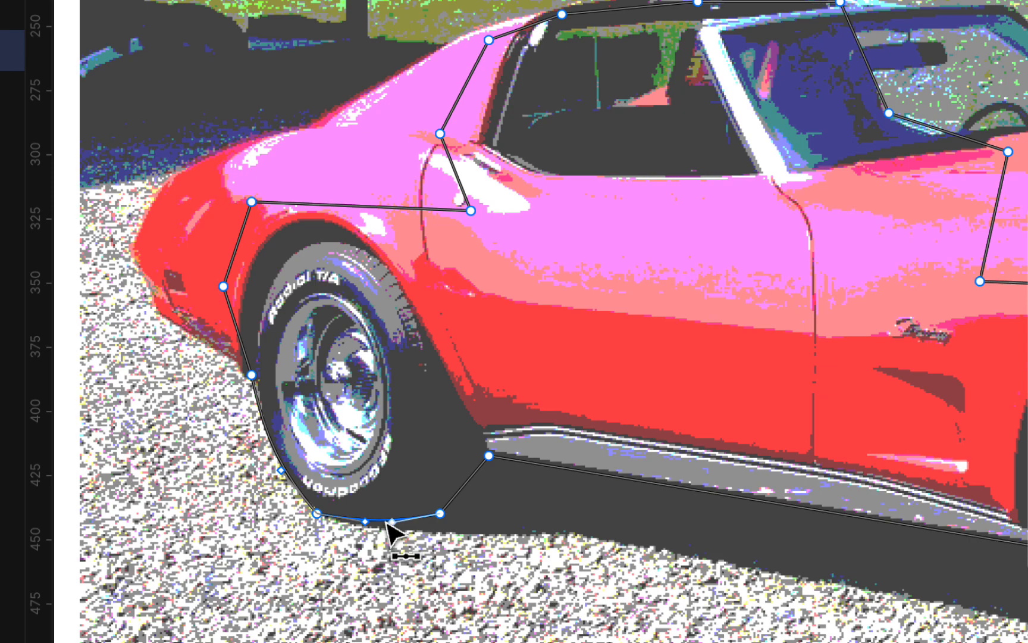
Bend the segments around the front tire's lower edge and the segment under the front bumper into curves following the car
scroll(387, 524, right, 10)
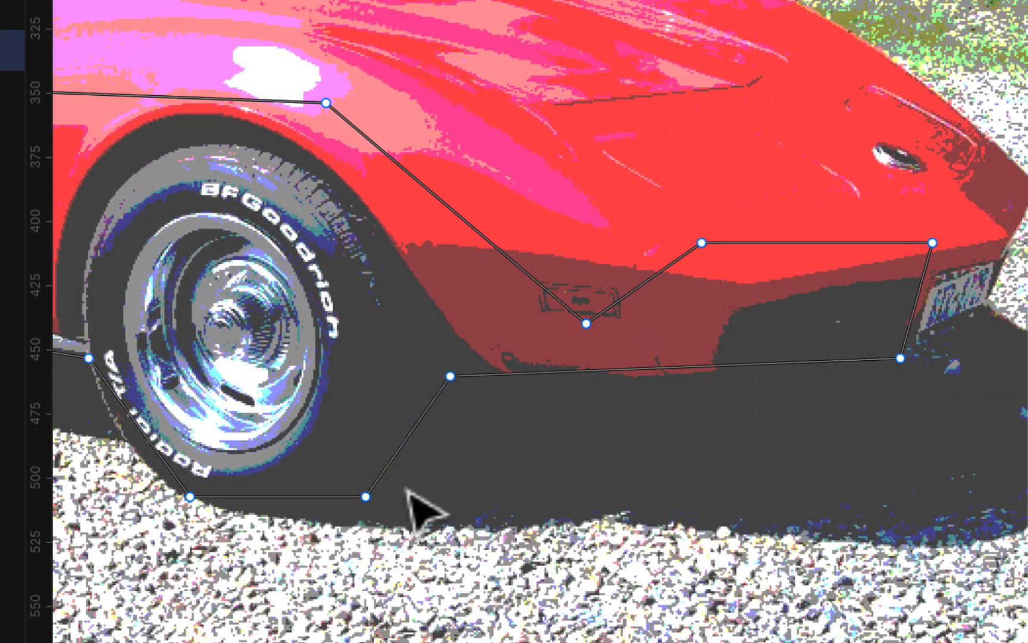
drag(407, 443, 430, 459)
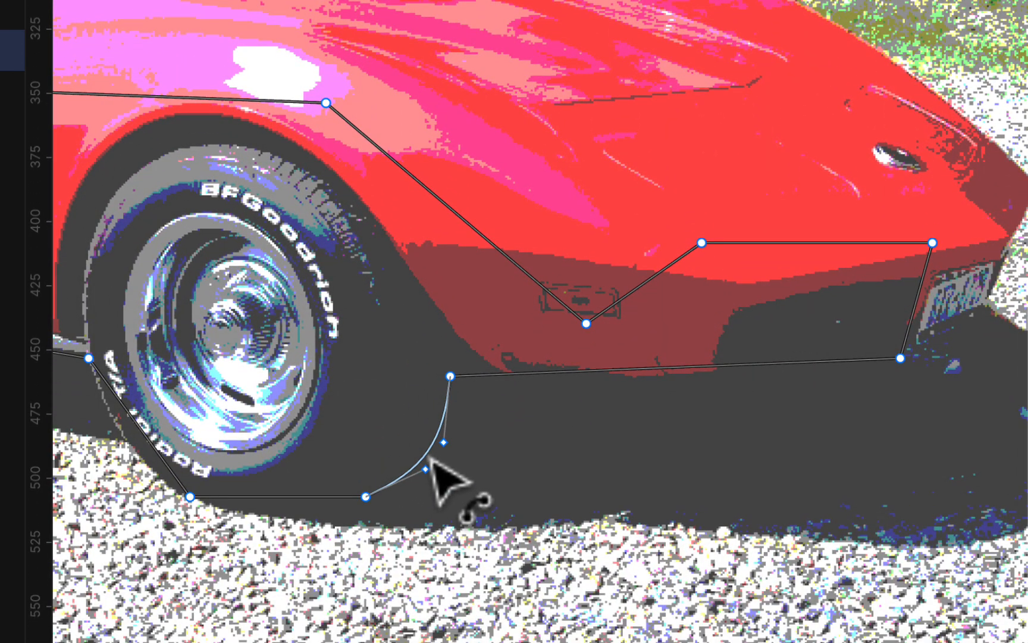
drag(257, 498, 260, 519)
drag(145, 436, 171, 455)
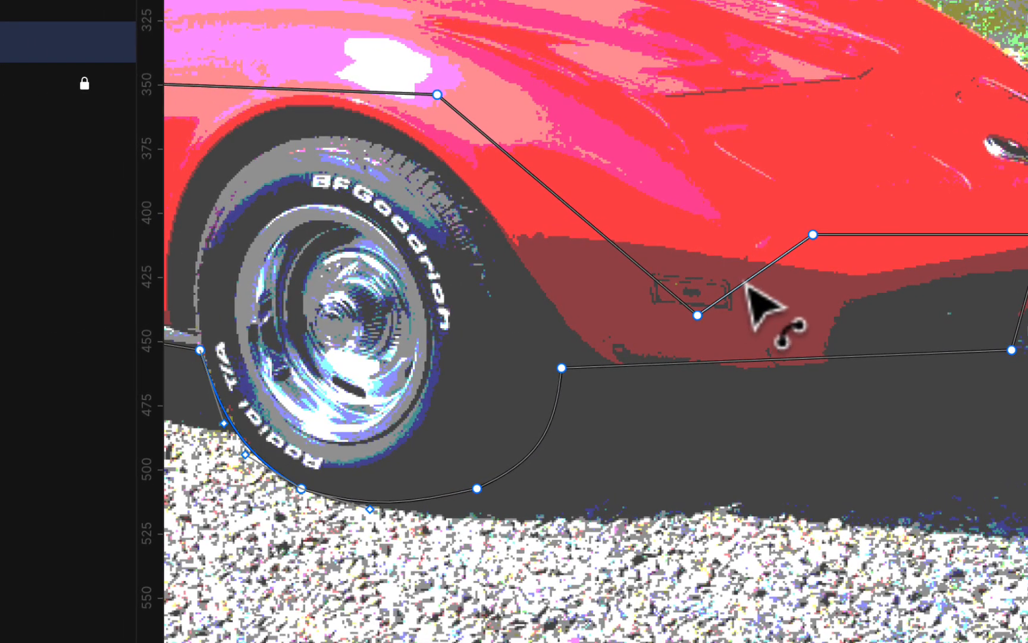
drag(818, 361, 819, 381)
drag(496, 370, 528, 370)
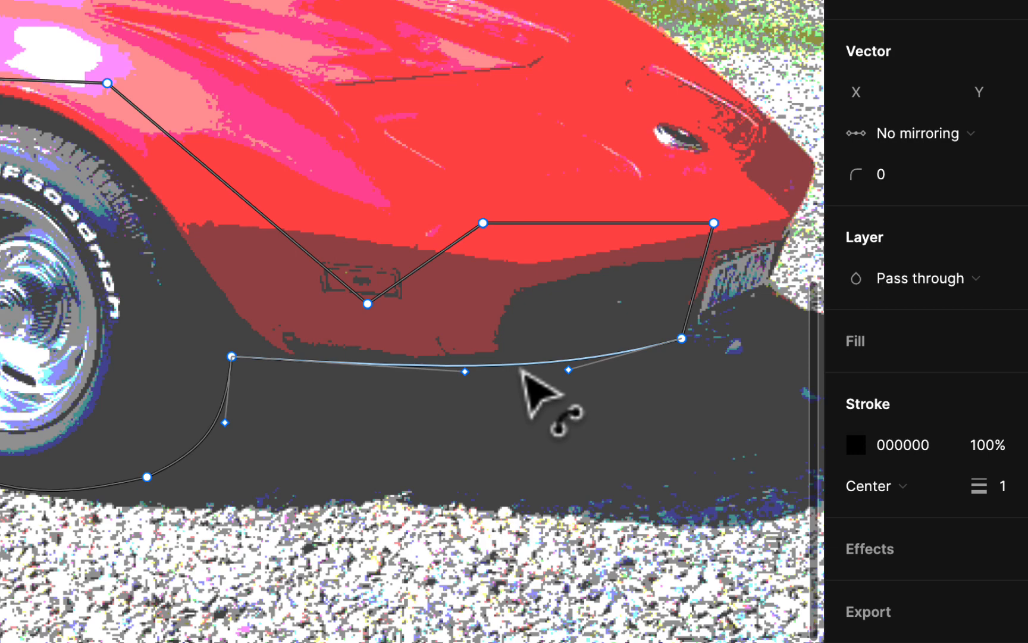
scroll(535, 394, left, 6)
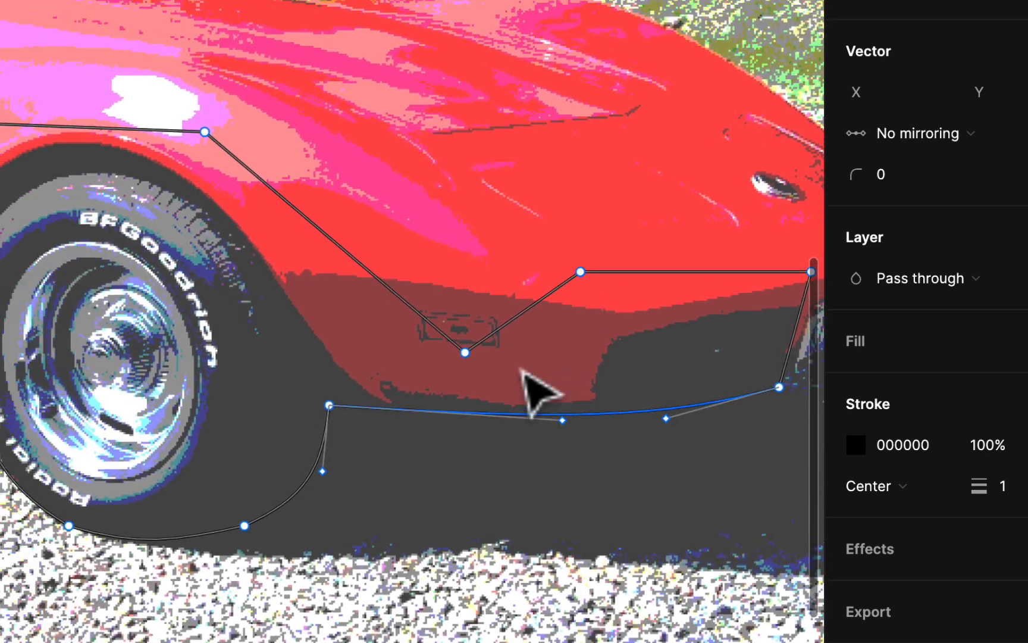
scroll(448, 402, left, 4)
scroll(448, 390, left, 5)
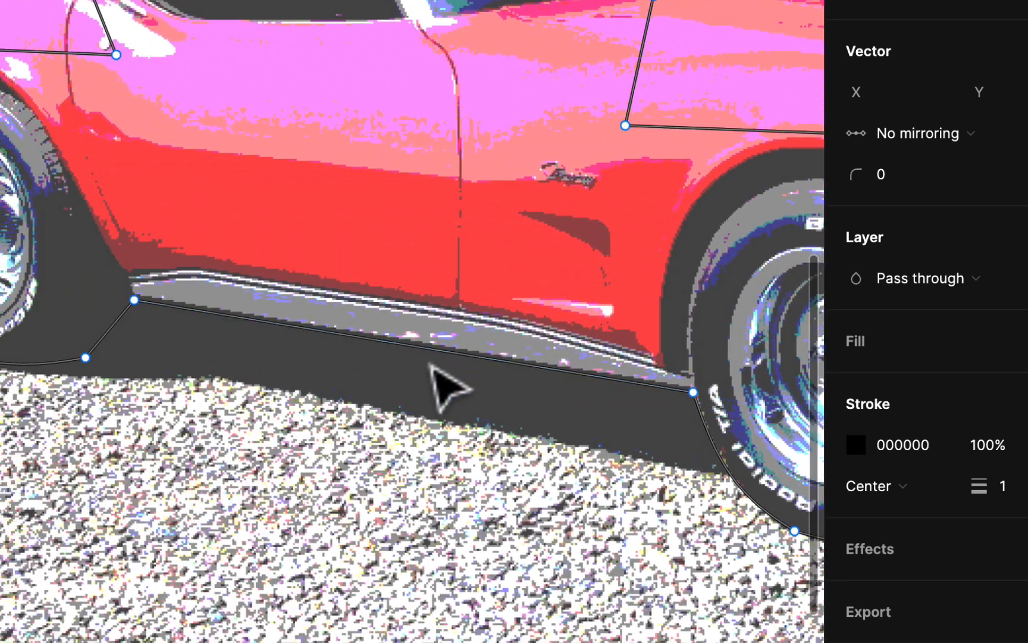
scroll(447, 390, up, 4)
scroll(447, 390, down, 1)
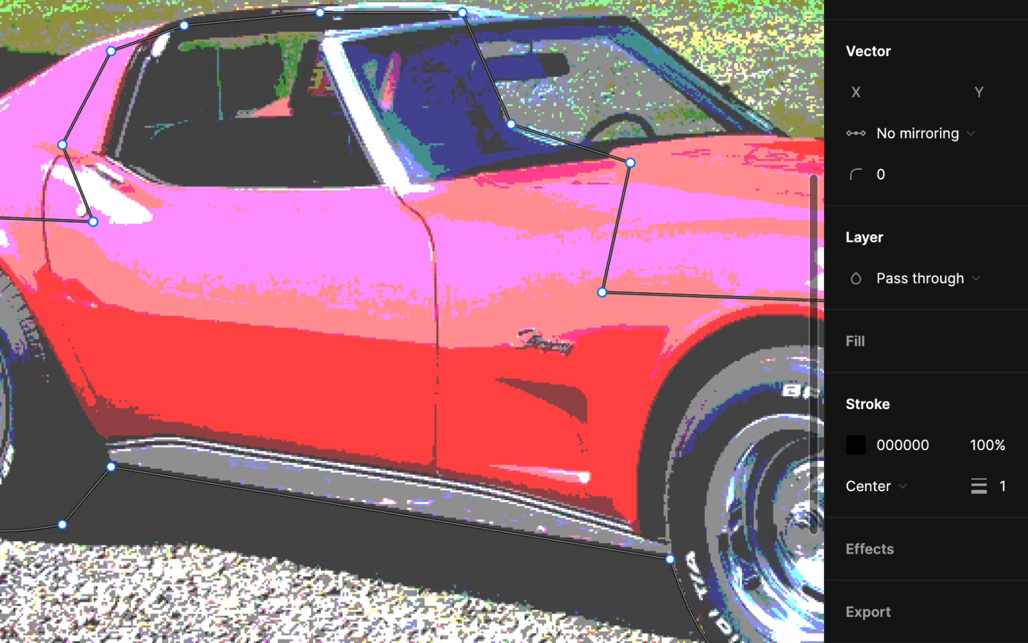
Rename the traced path's layer as base-black
double_click(98, 218)
text(base-black)
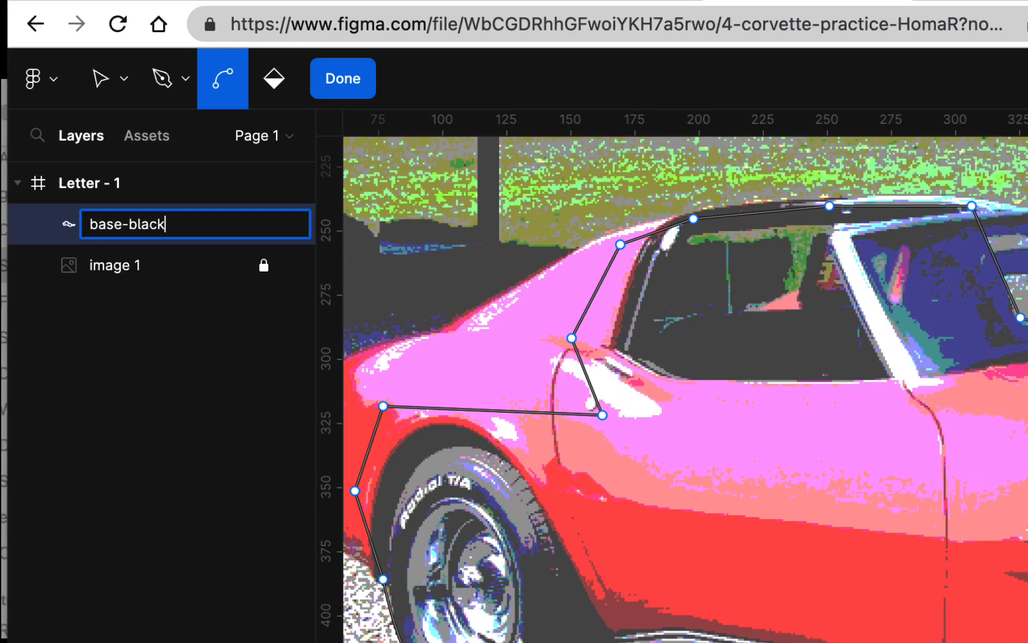
key(Return)
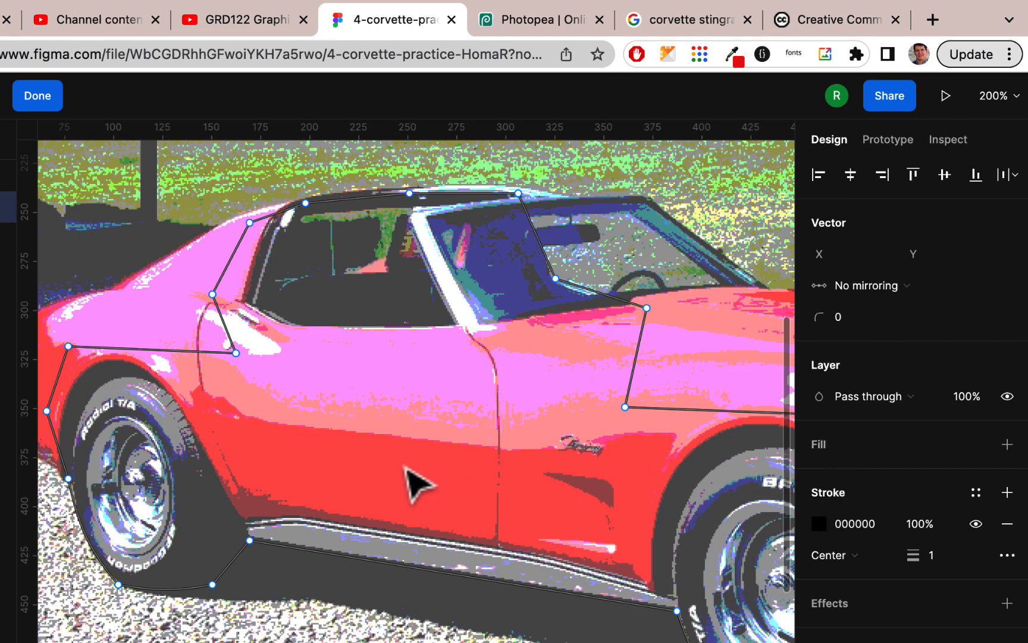
Try a solid 141212 fill on the base-black path, and remove the fill again
click(1007, 444)
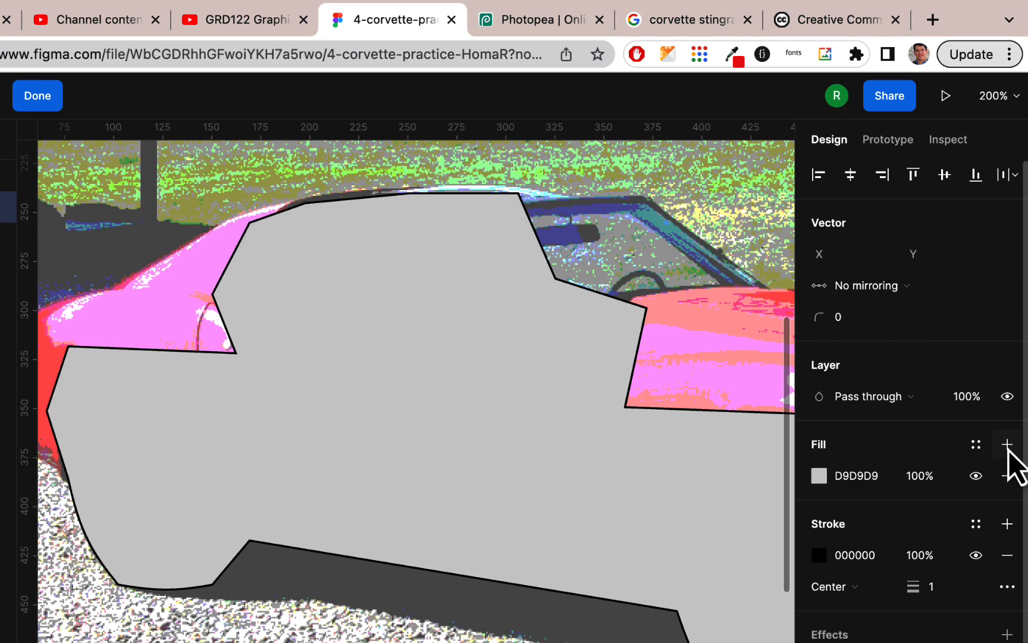
click(819, 476)
click(581, 435)
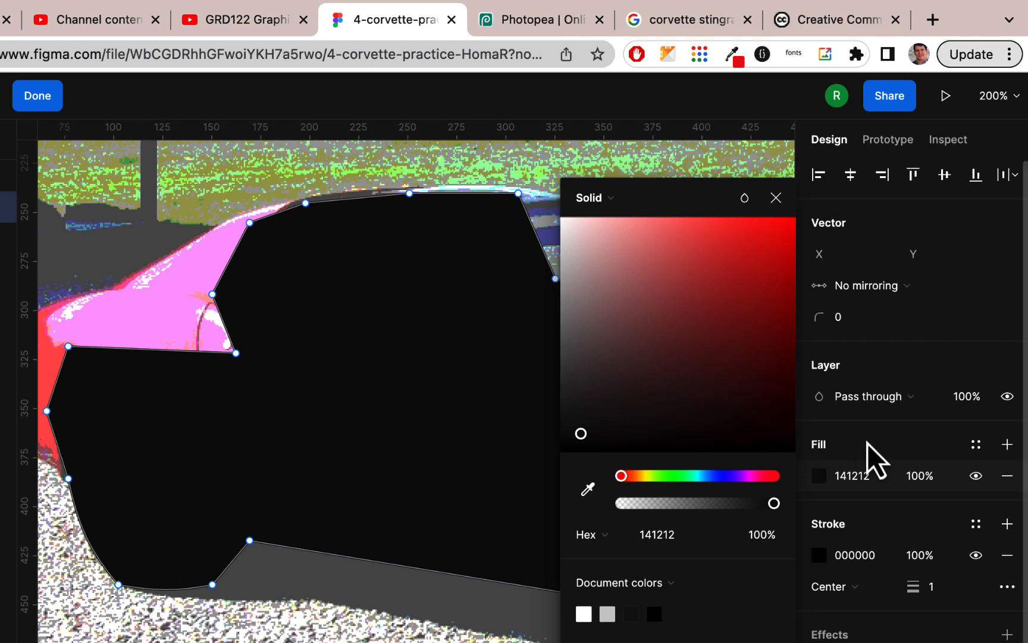
click(1007, 476)
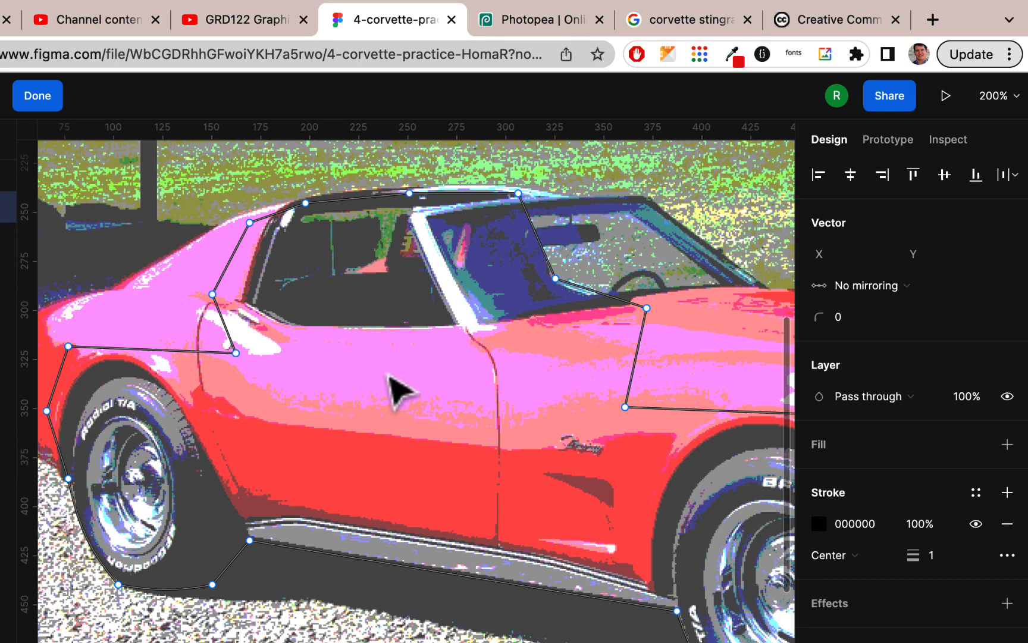
Finish editing the base-black path and leave vector editing
scroll(389, 375, down, 1)
scroll(389, 375, left, 2)
scroll(388, 375, up, 2)
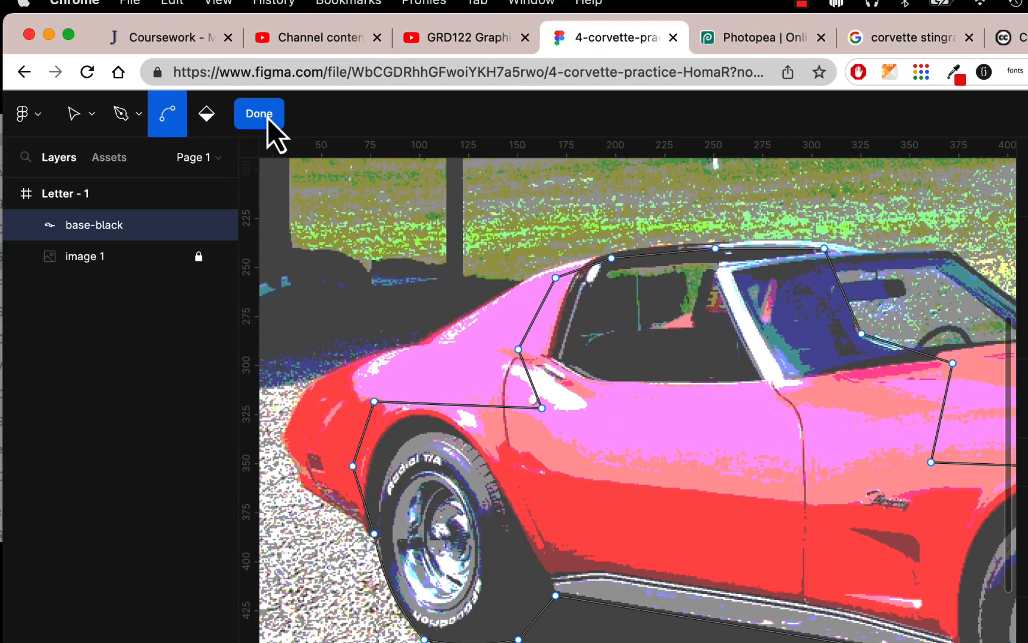
click(268, 117)
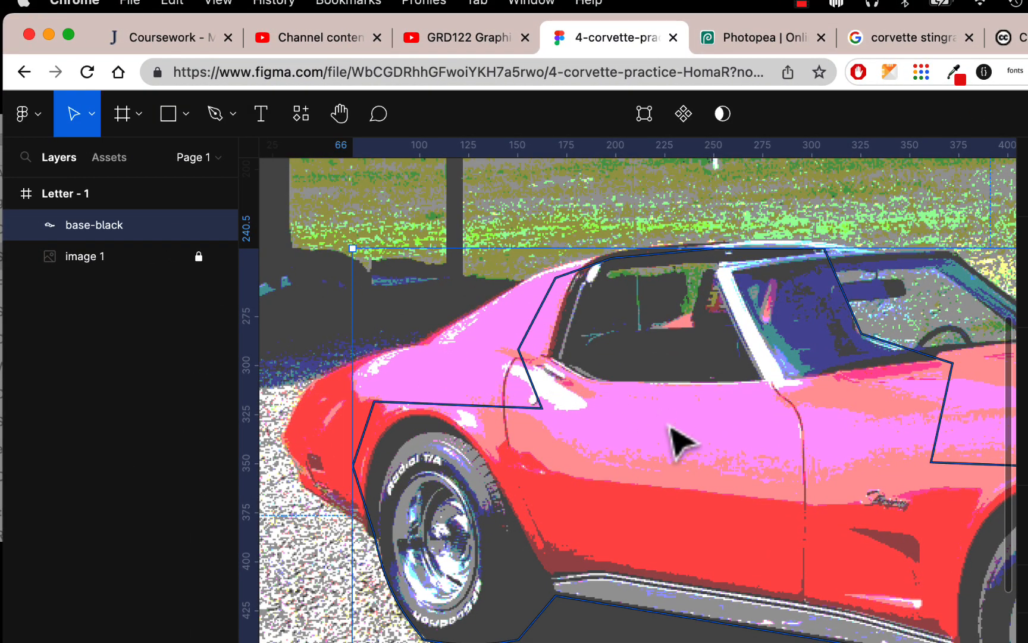
Hide the base-black layer and lock it
scroll(678, 440, down, 2)
scroll(677, 437, right, 2)
scroll(711, 433, right, 2)
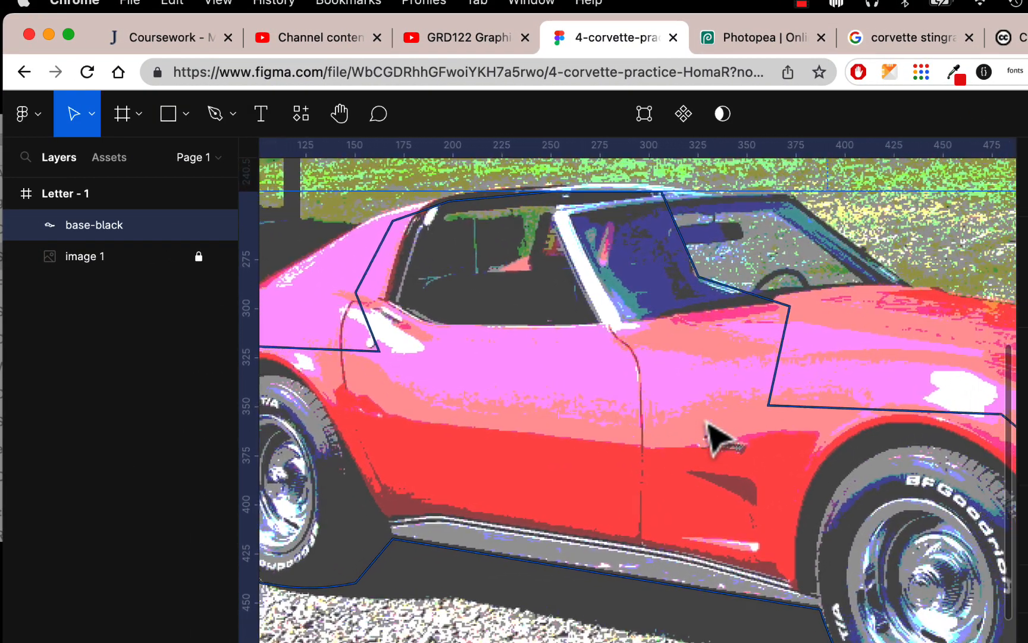
scroll(708, 424, down, 2)
scroll(708, 424, right, 1)
scroll(716, 441, down, 5)
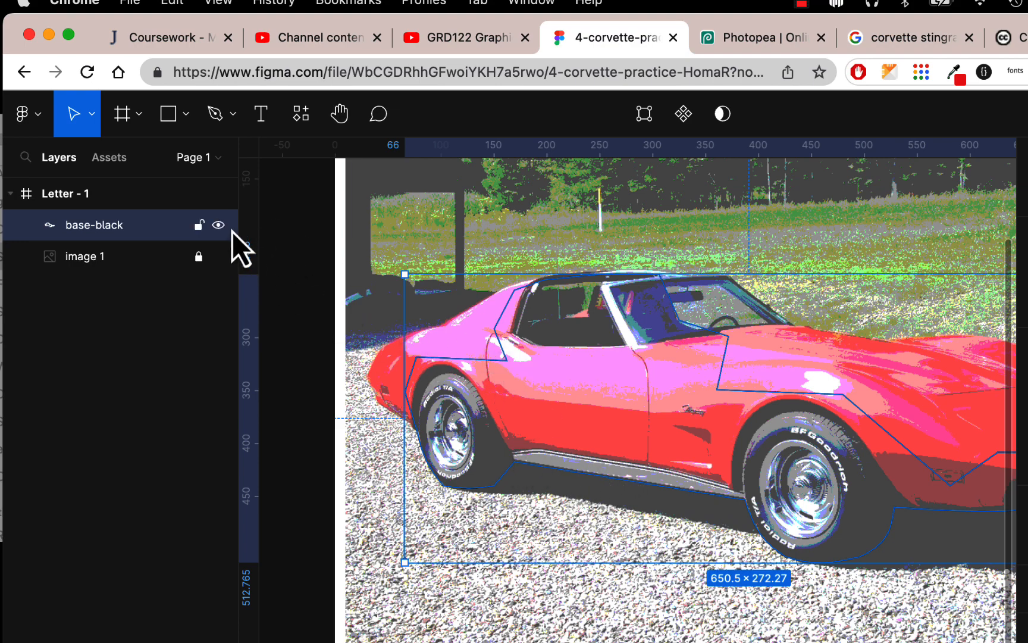
click(219, 225)
scroll(370, 324, up, 4)
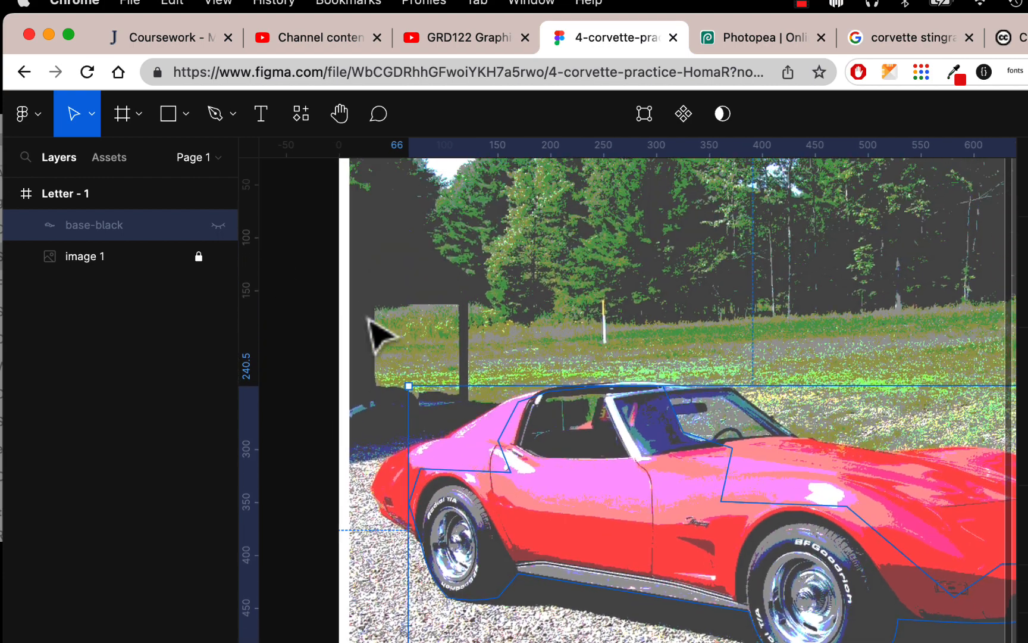
click(367, 318)
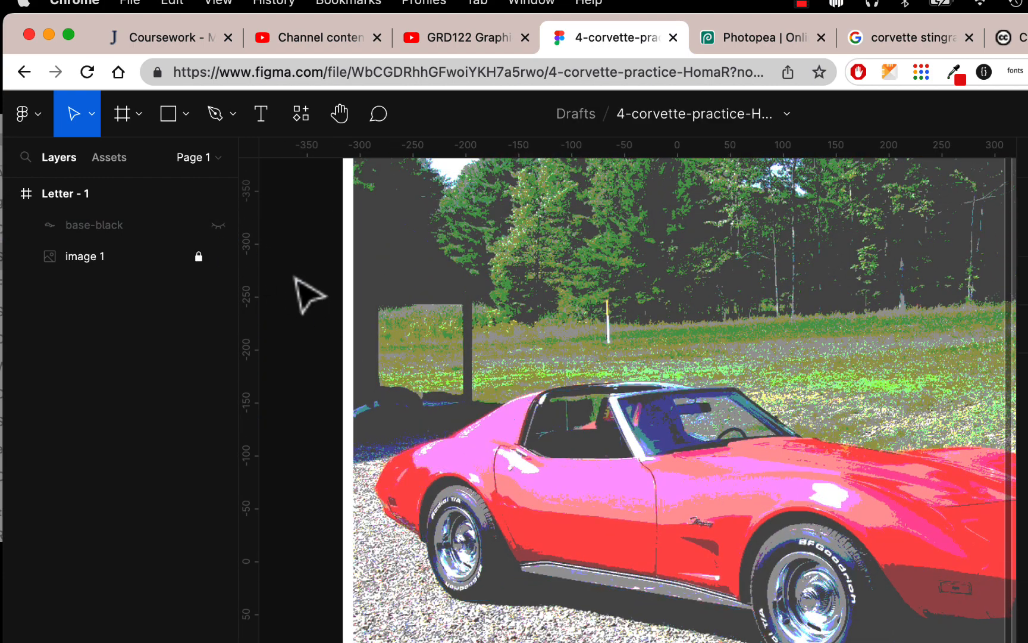
click(200, 226)
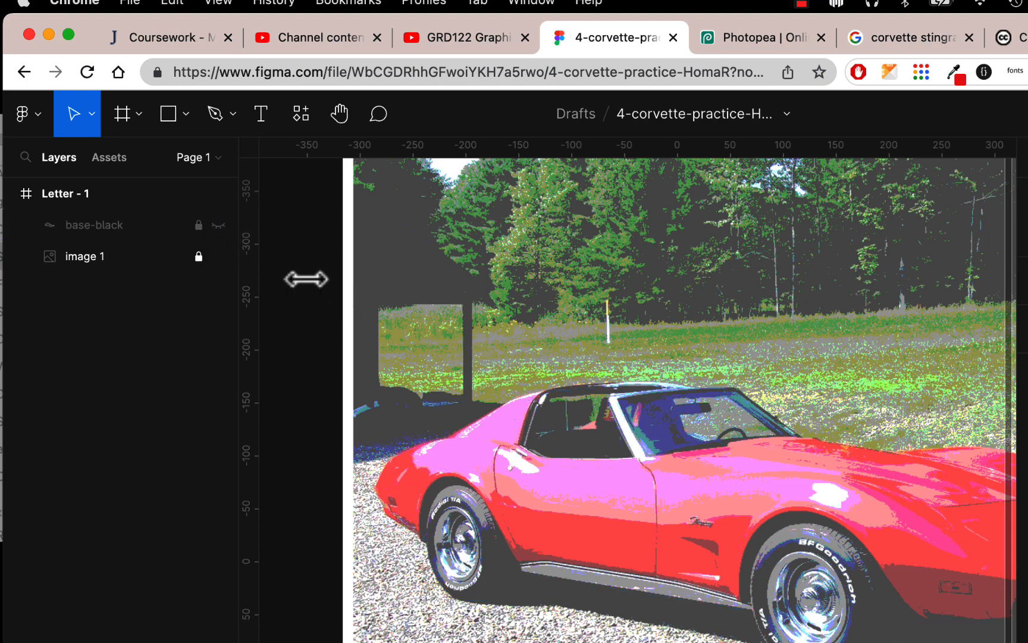
Start a new pen path at the rear bumper's lower edge and trace up over the rear fender and pillar to the roof
click(107, 226)
click(216, 118)
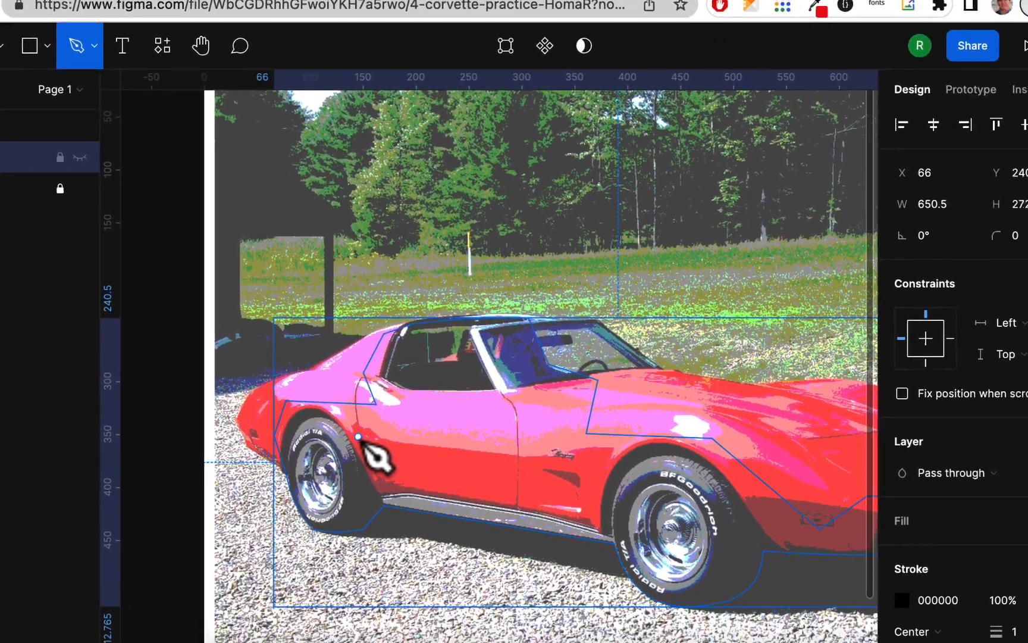
scroll(358, 436, up, 5)
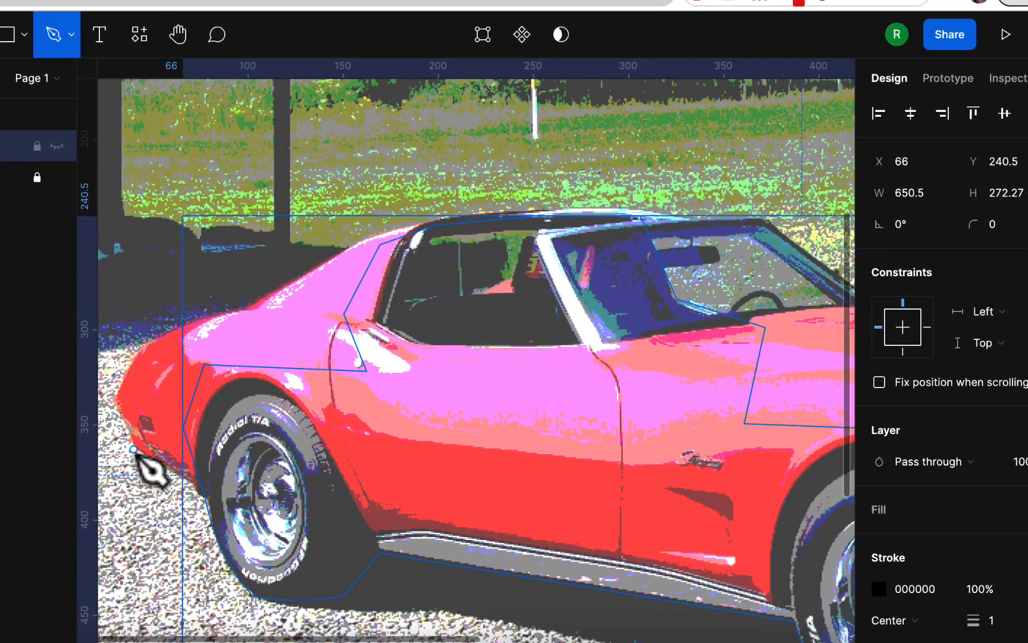
click(133, 449)
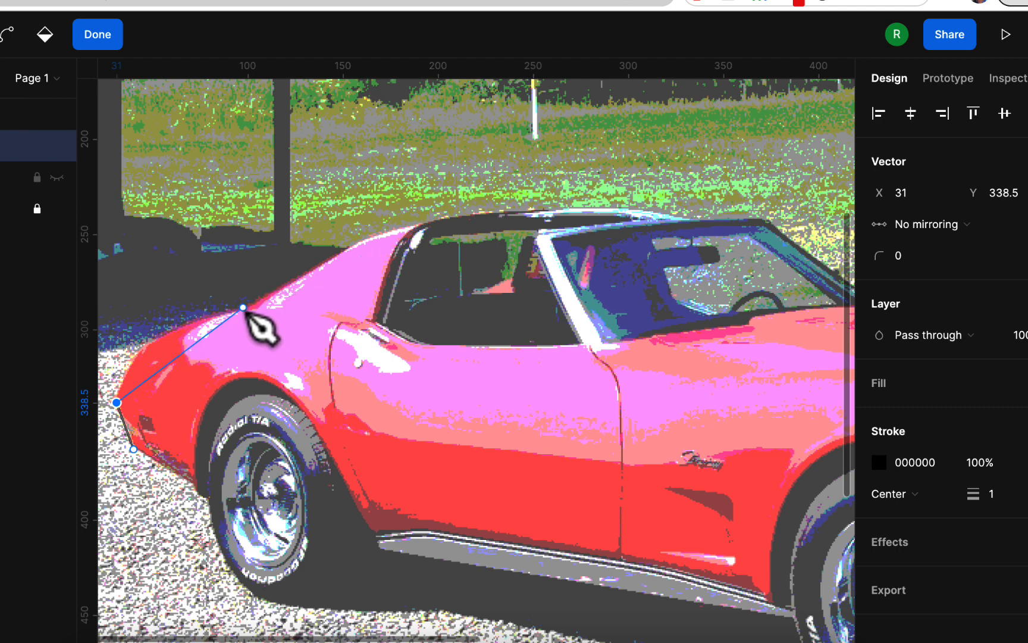
click(206, 315)
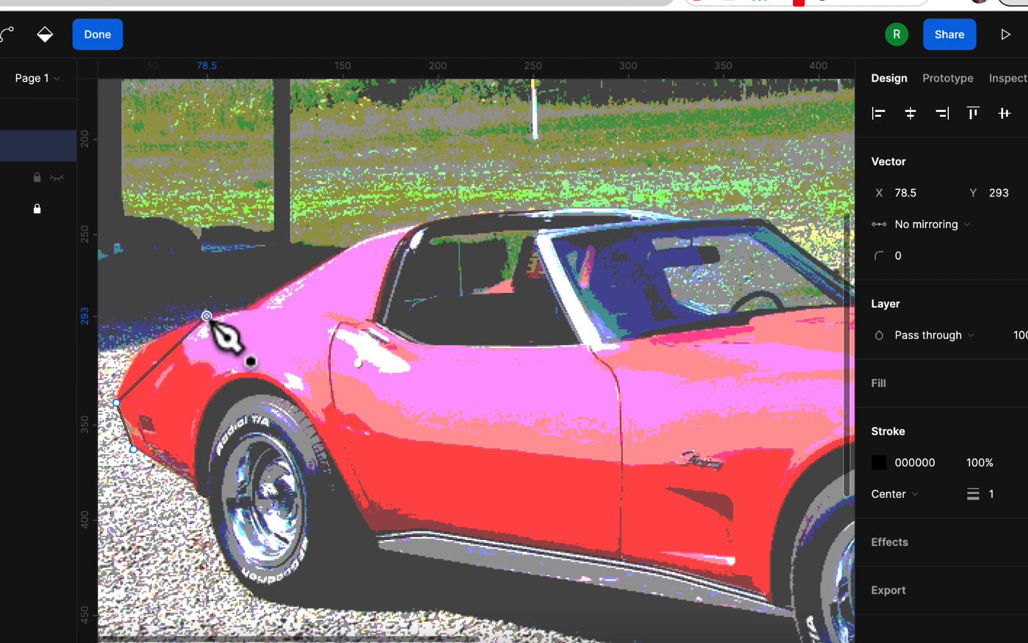
click(245, 307)
click(352, 244)
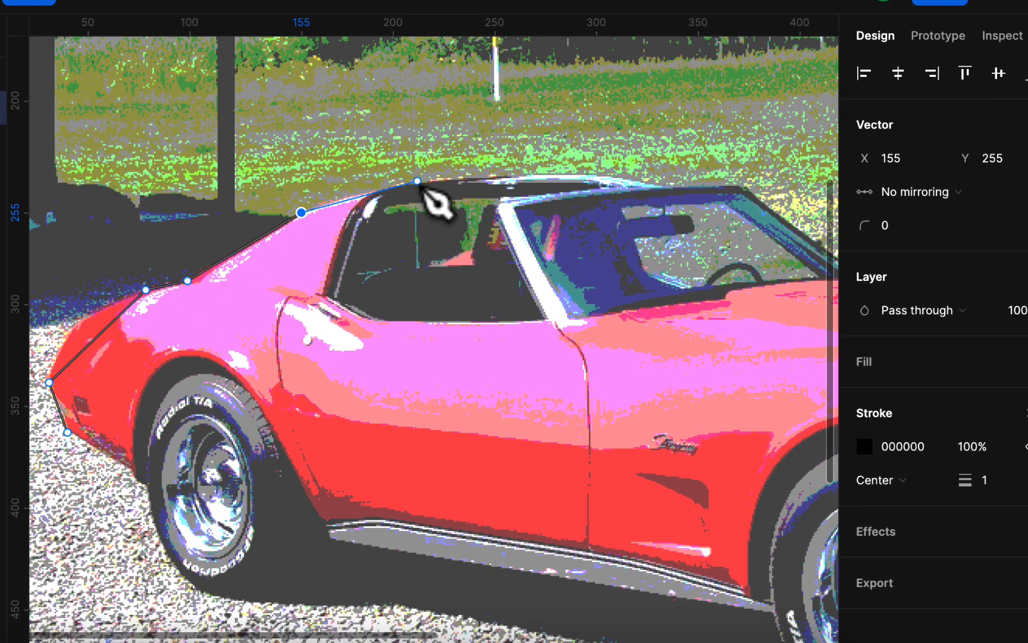
click(376, 190)
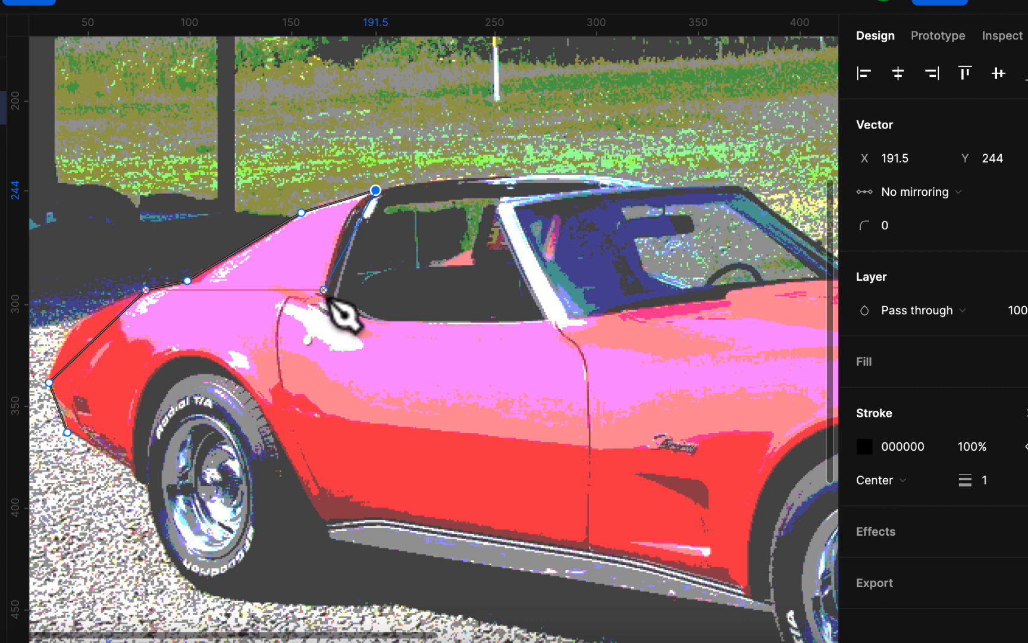
Continue the path down the side window's rear edge, along its sill and the windshield base to the windshield's far lower corner
drag(323, 290, 368, 325)
click(370, 322)
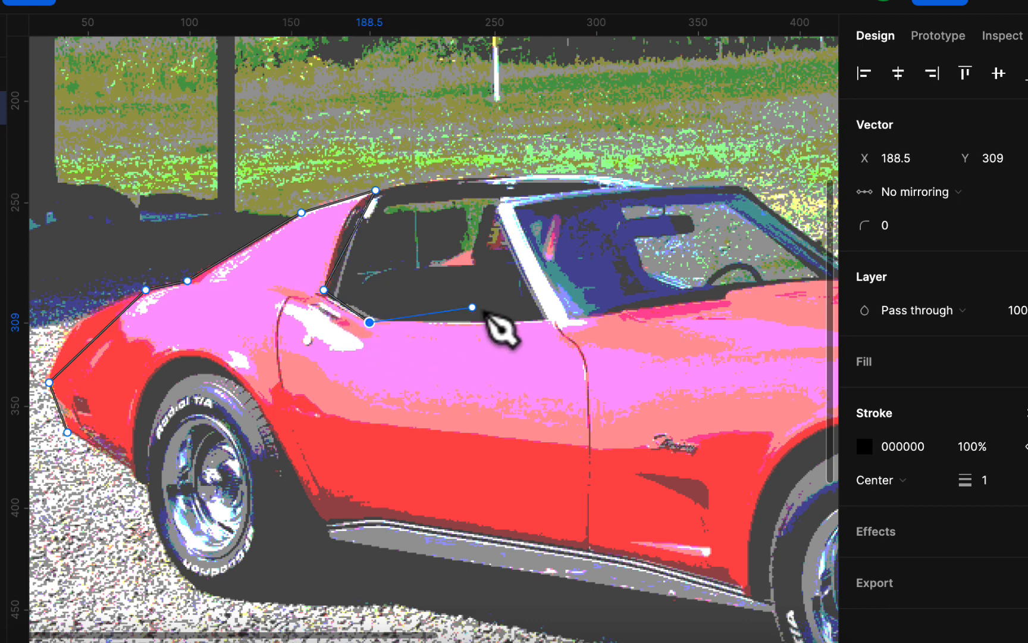
click(547, 321)
scroll(548, 326, right, 1)
scroll(548, 326, down, 1)
scroll(548, 326, right, 2)
scroll(548, 326, up, 1)
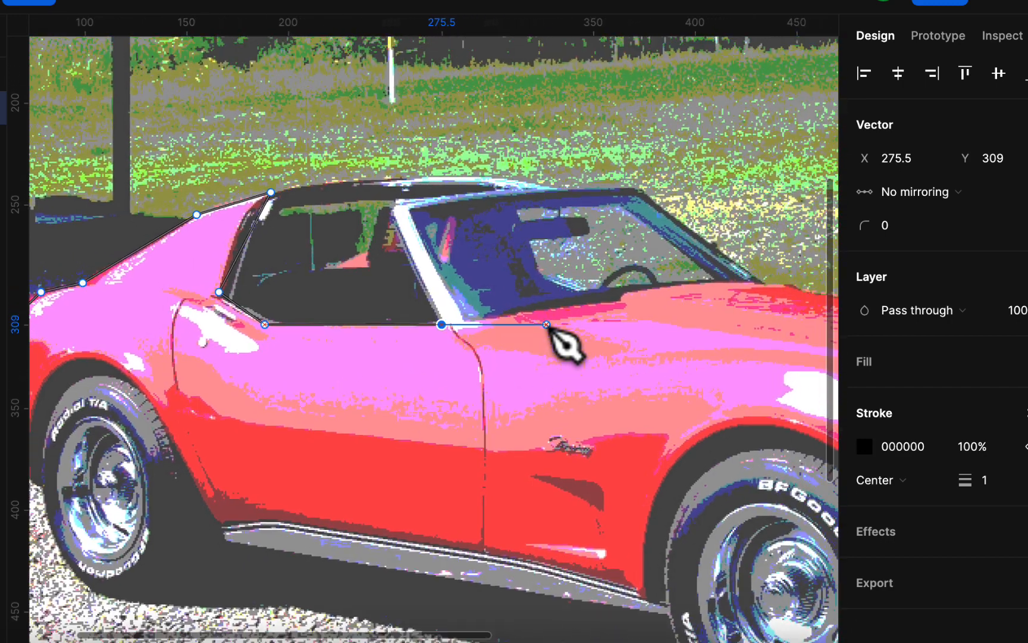
click(642, 291)
scroll(645, 294, right, 1)
scroll(645, 296, right, 3)
scroll(646, 296, up, 2)
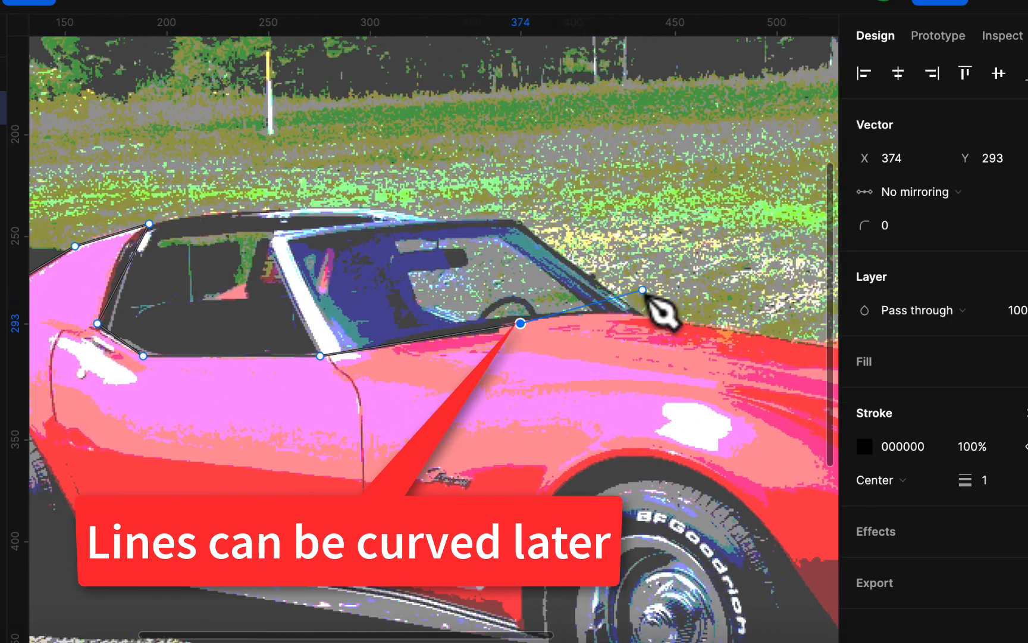
click(642, 313)
Continue the path along the hood and far fender to the car's nose and down to the front bumper corner above the license plate
scroll(645, 317, right, 8)
scroll(645, 317, down, 2)
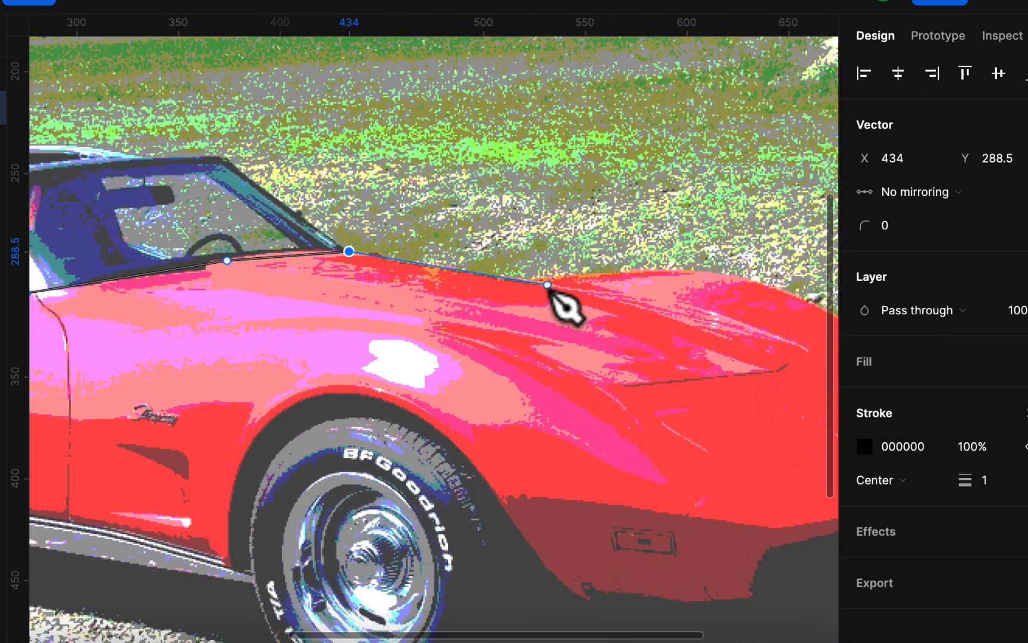
click(547, 286)
scroll(566, 304, right, 5)
scroll(565, 304, up, 2)
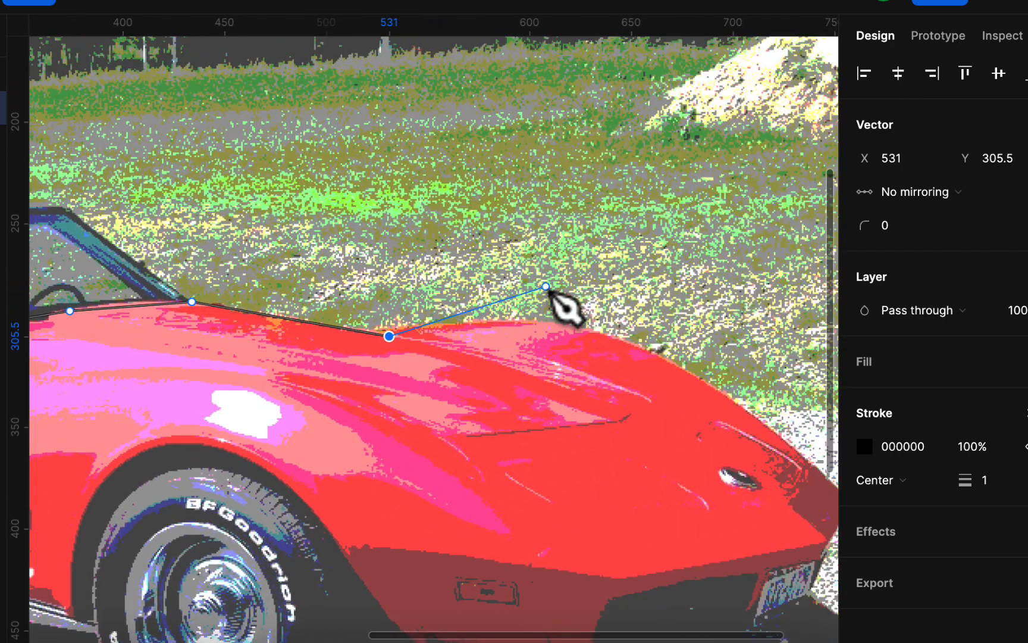
scroll(577, 307, right, 3)
scroll(577, 307, down, 2)
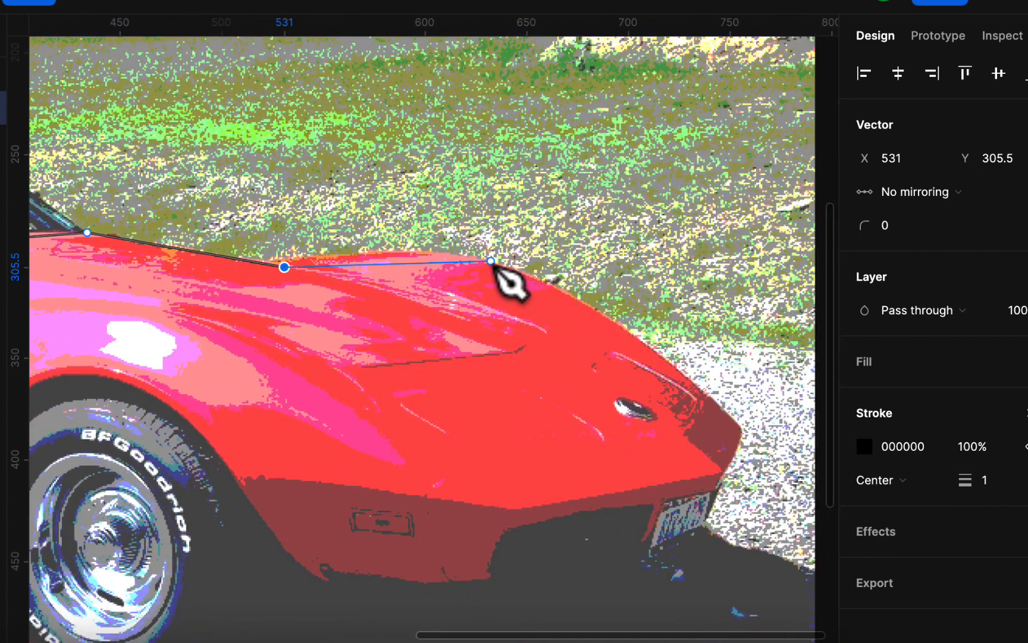
click(462, 256)
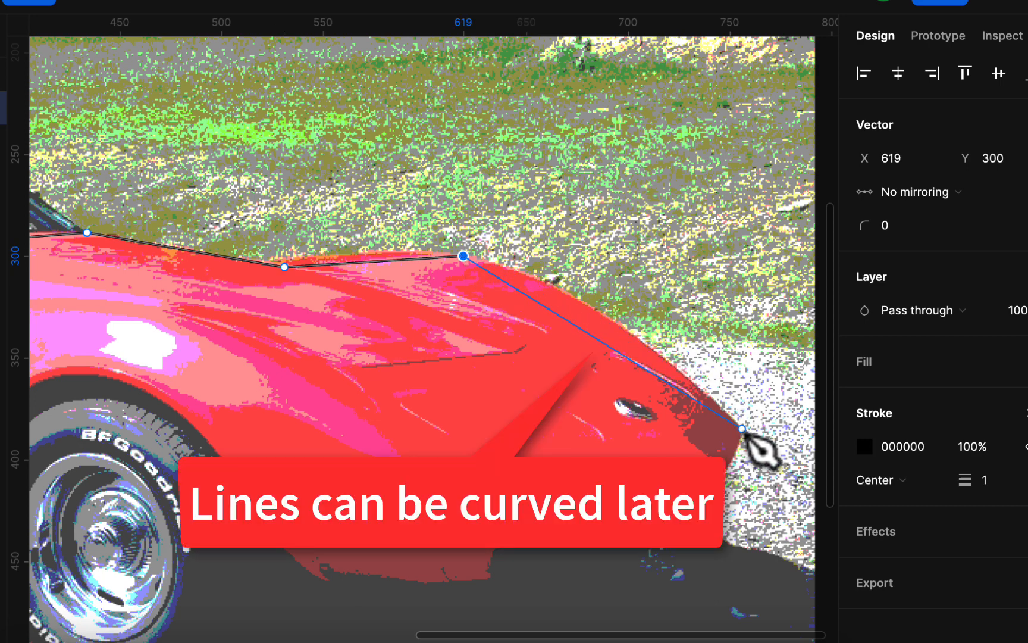
click(742, 429)
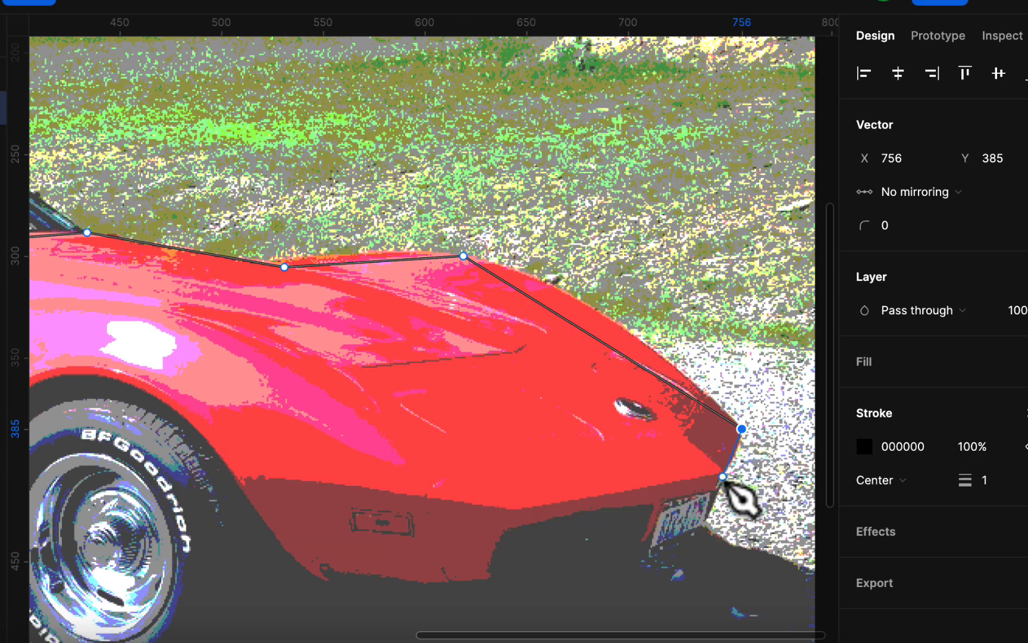
click(721, 476)
Trace the path around the outer, lower and inner edges of the front license plate
scroll(720, 476, down, 2)
scroll(724, 483, down, 1)
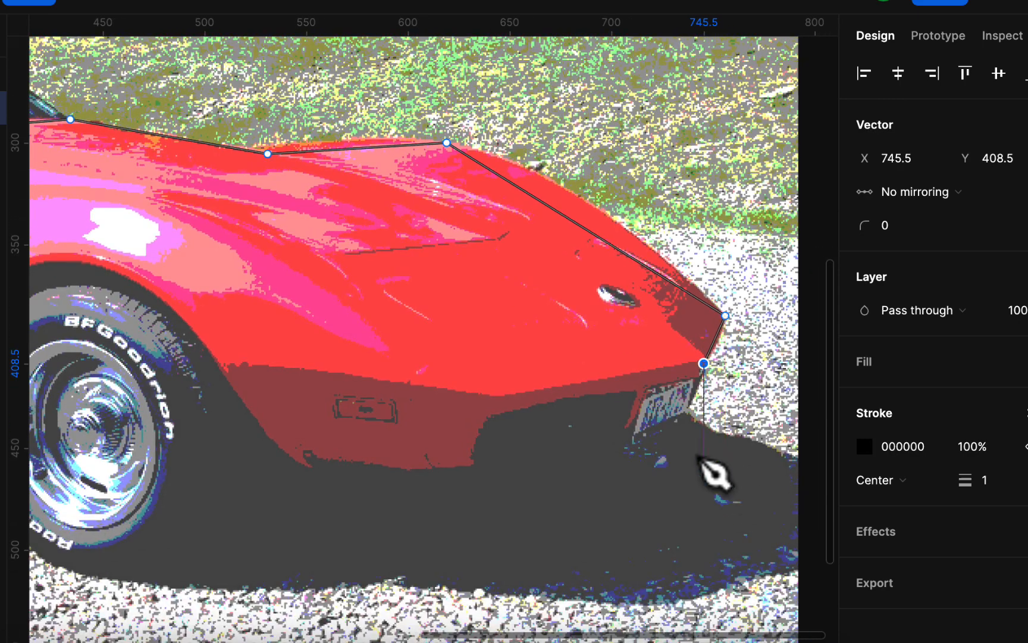
click(684, 424)
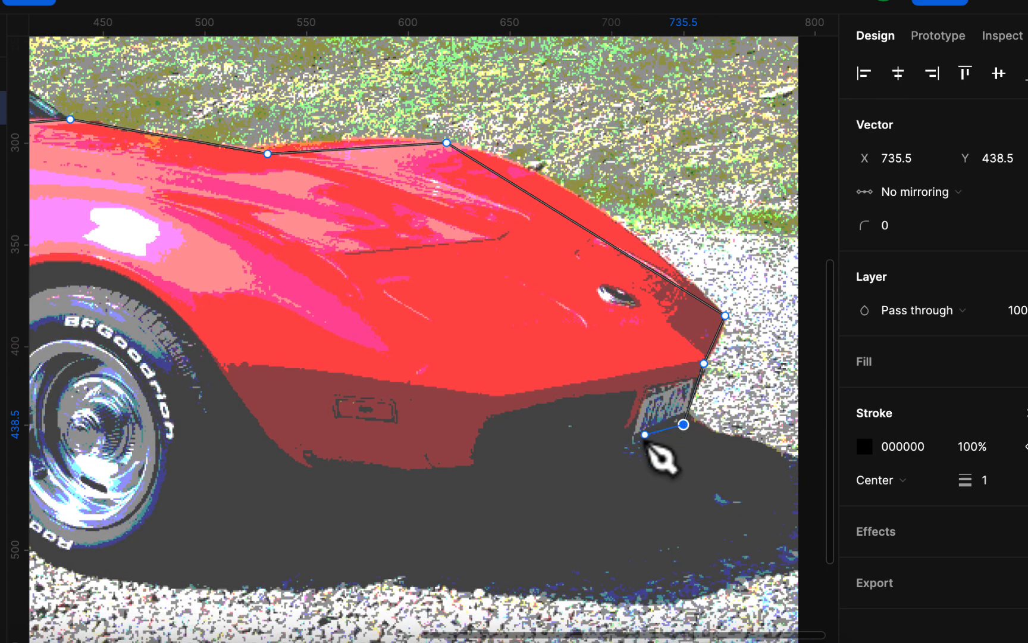
click(619, 445)
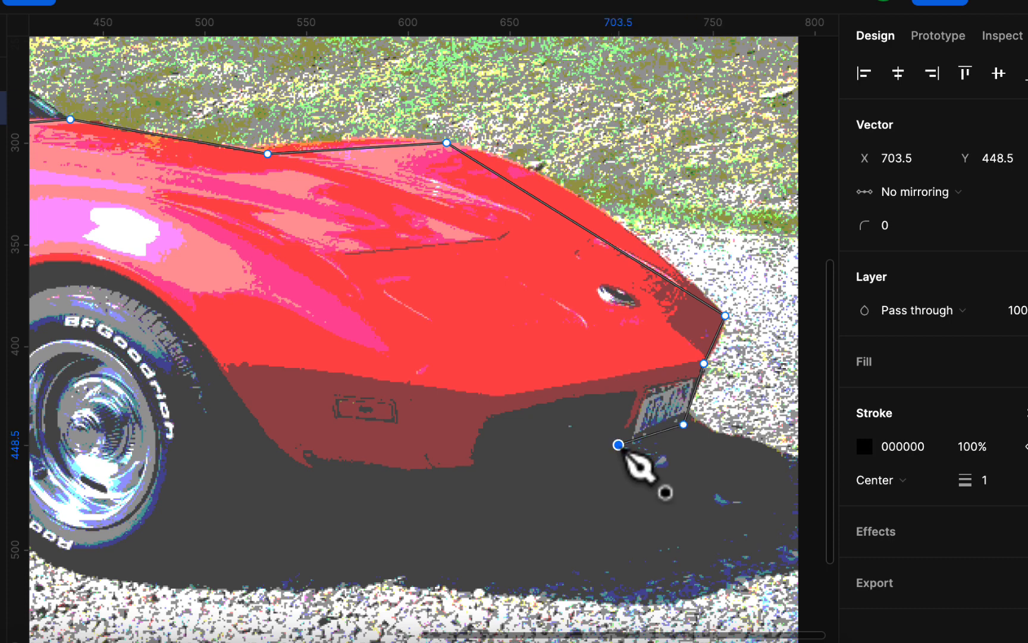
click(638, 391)
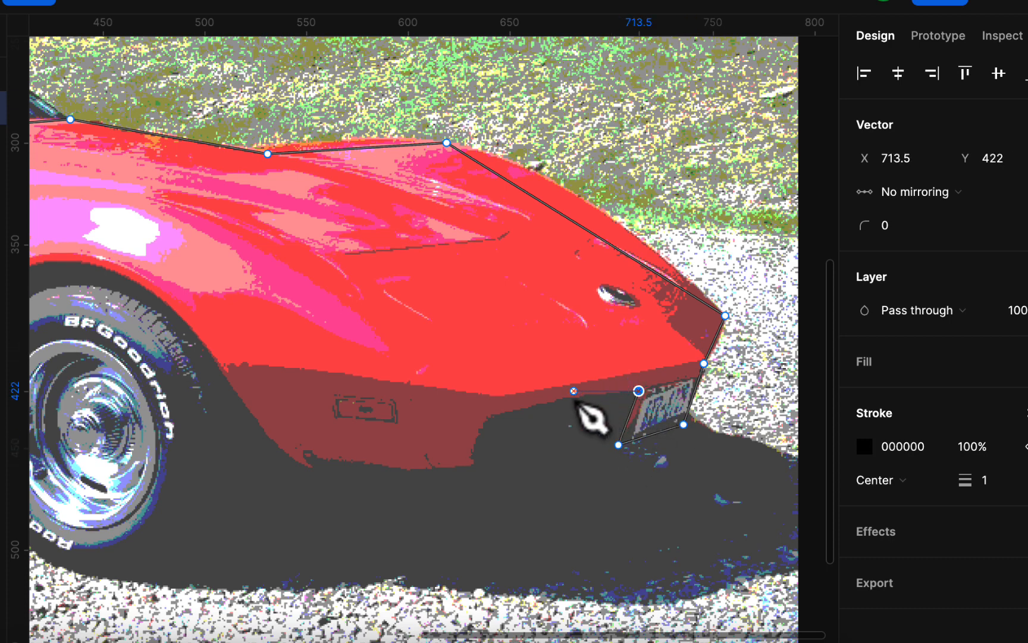
Continue the path along the front bumper's lower edge, down its corner and back up to the front wheel arch
click(557, 397)
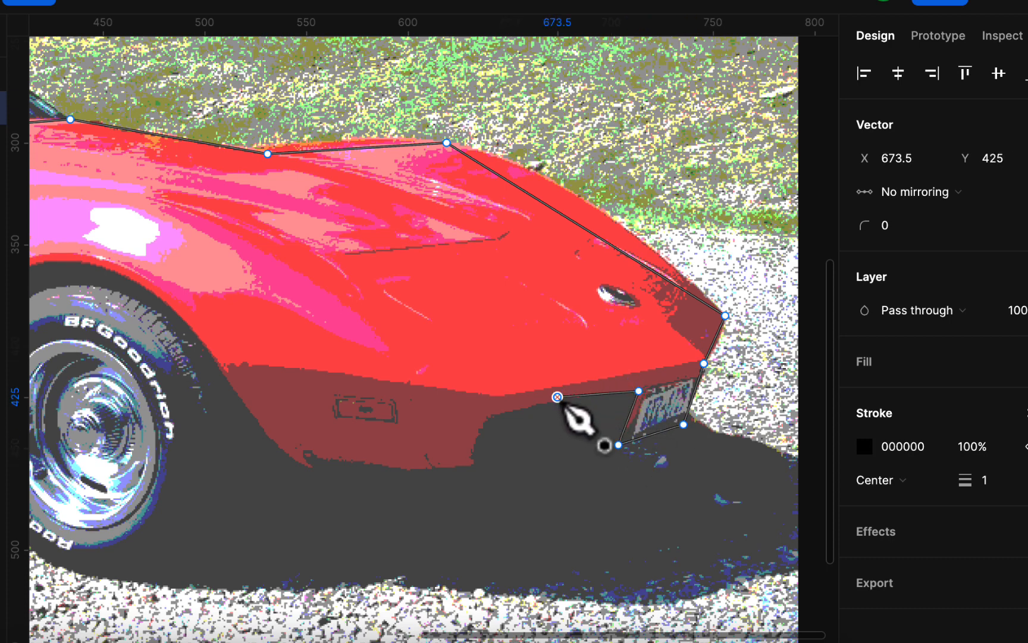
click(486, 416)
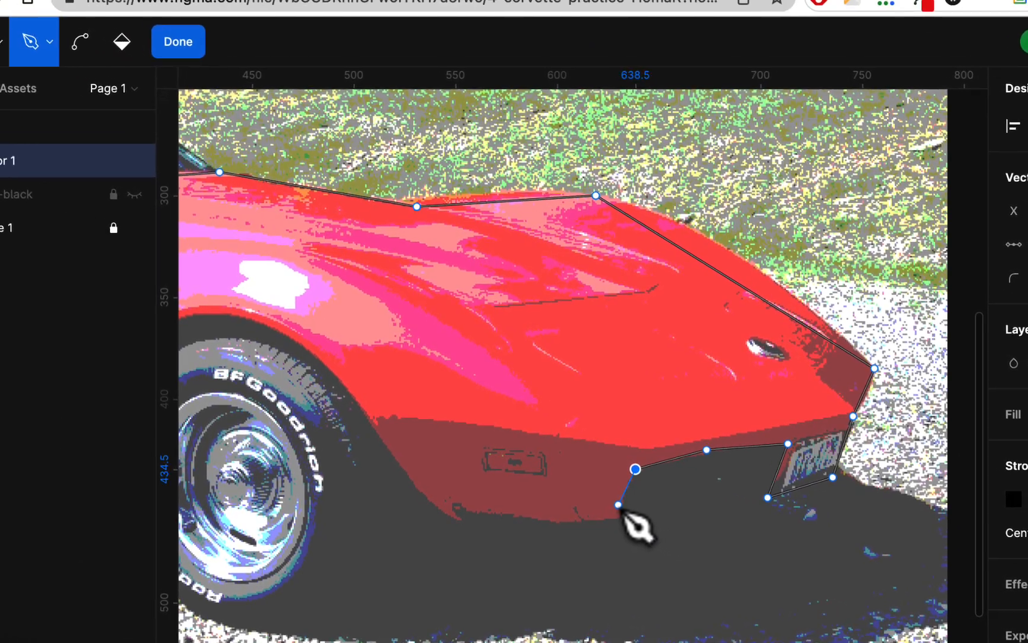
click(469, 451)
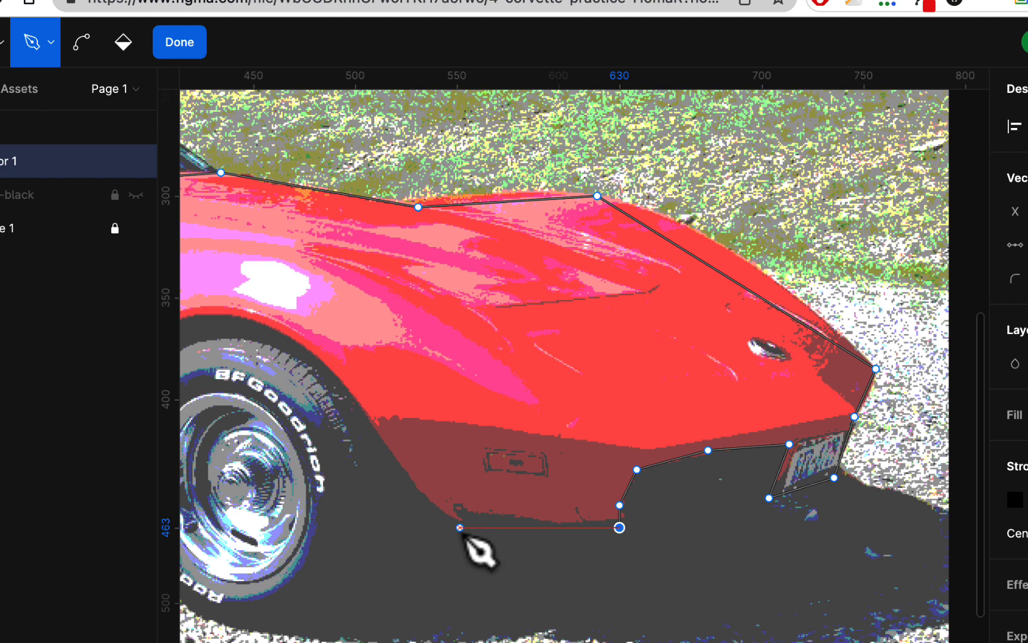
click(369, 417)
Continue the path over the front wheel arch and down its rear edge to the front end of the side sill
scroll(391, 436, left, 5)
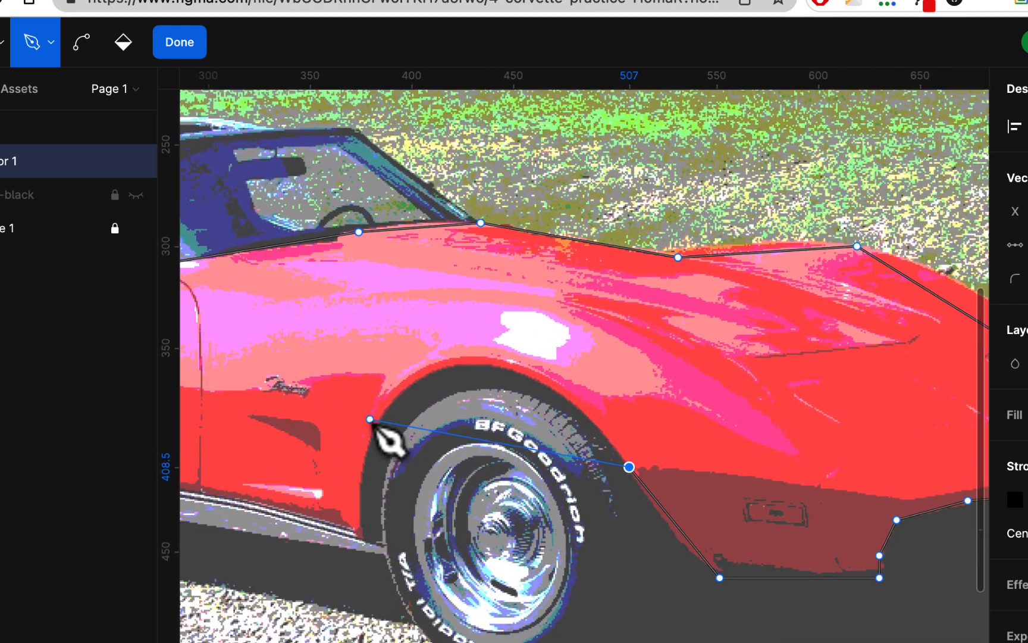
click(450, 367)
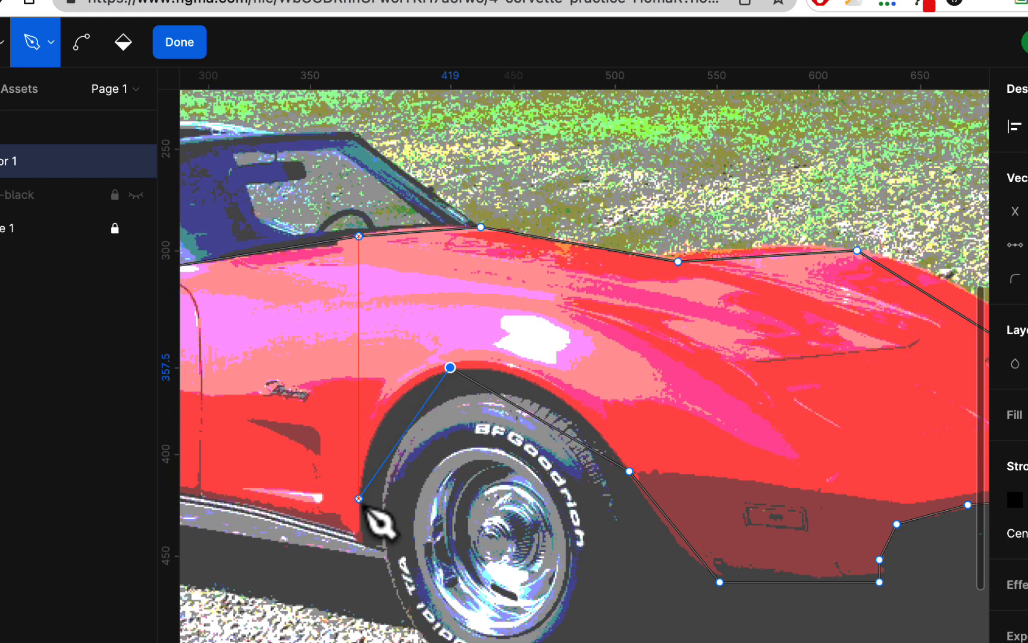
click(372, 429)
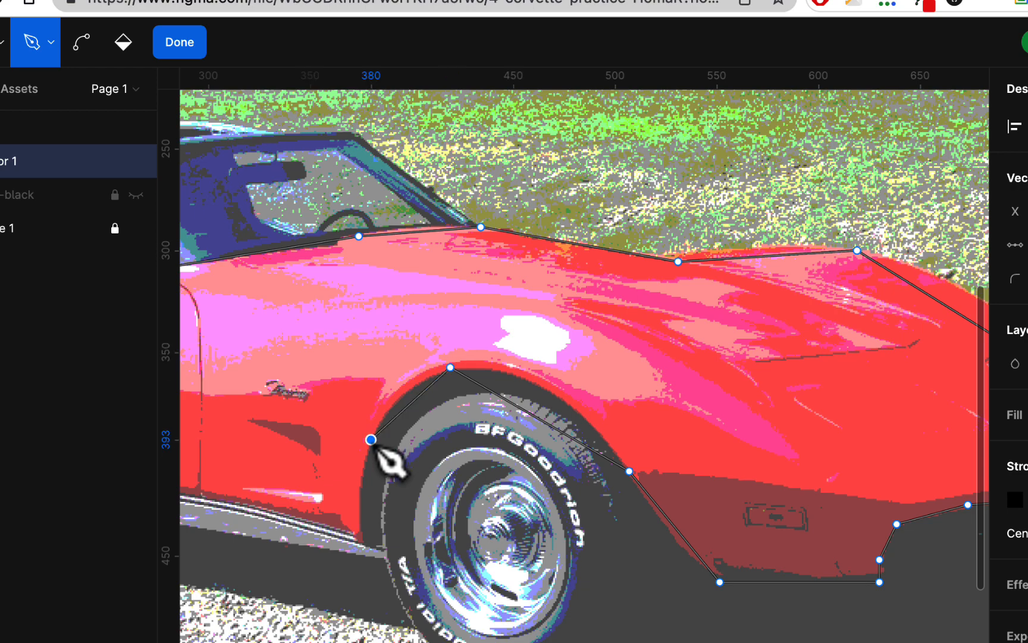
click(360, 542)
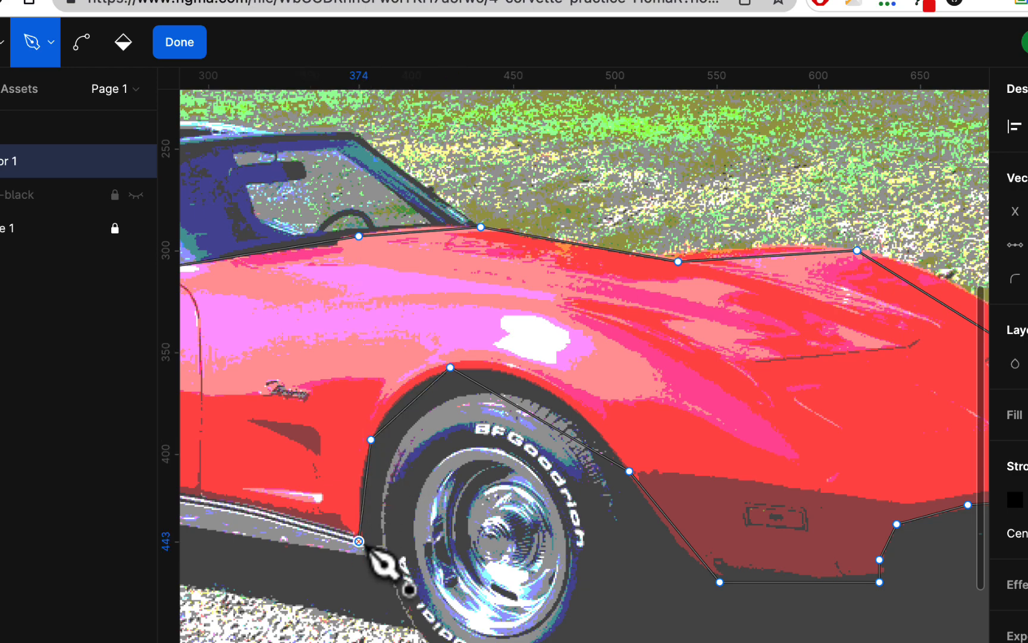
Continue the path along the side sill to its rear end near the rear wheel
scroll(367, 551, left, 10)
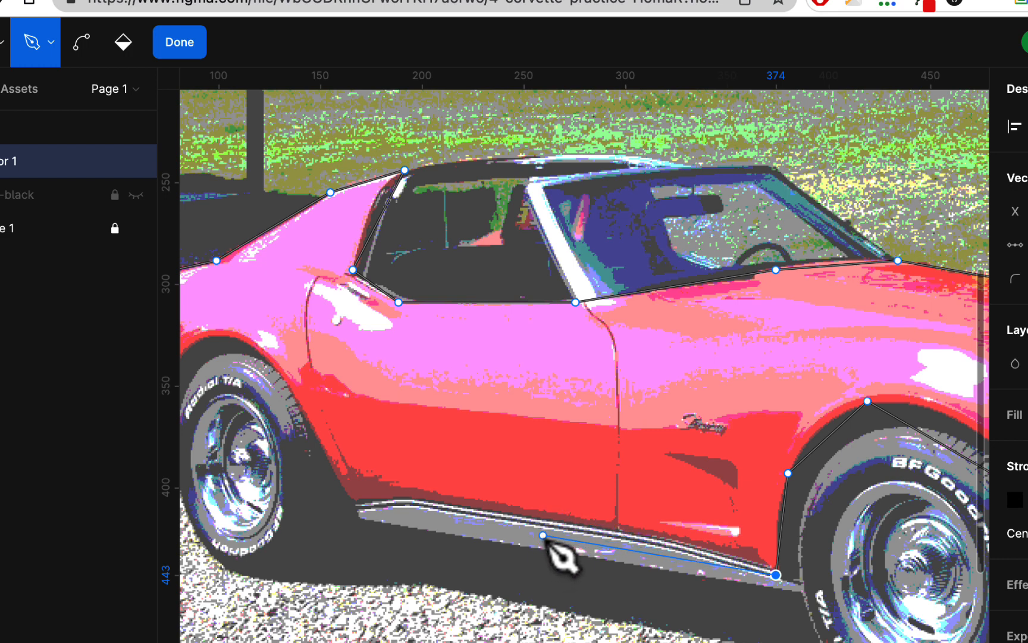
click(543, 535)
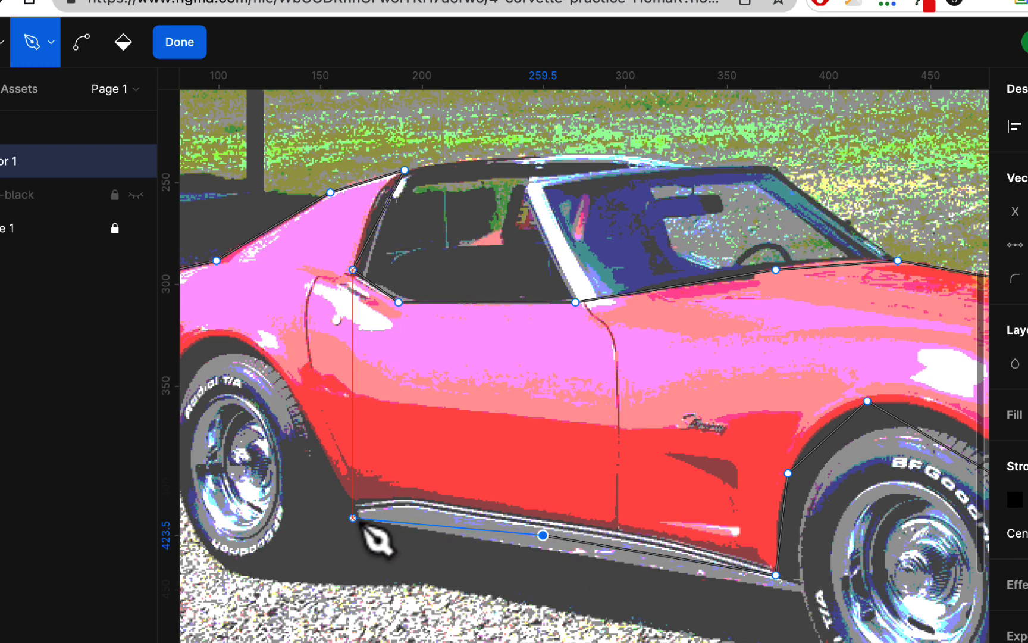
click(358, 516)
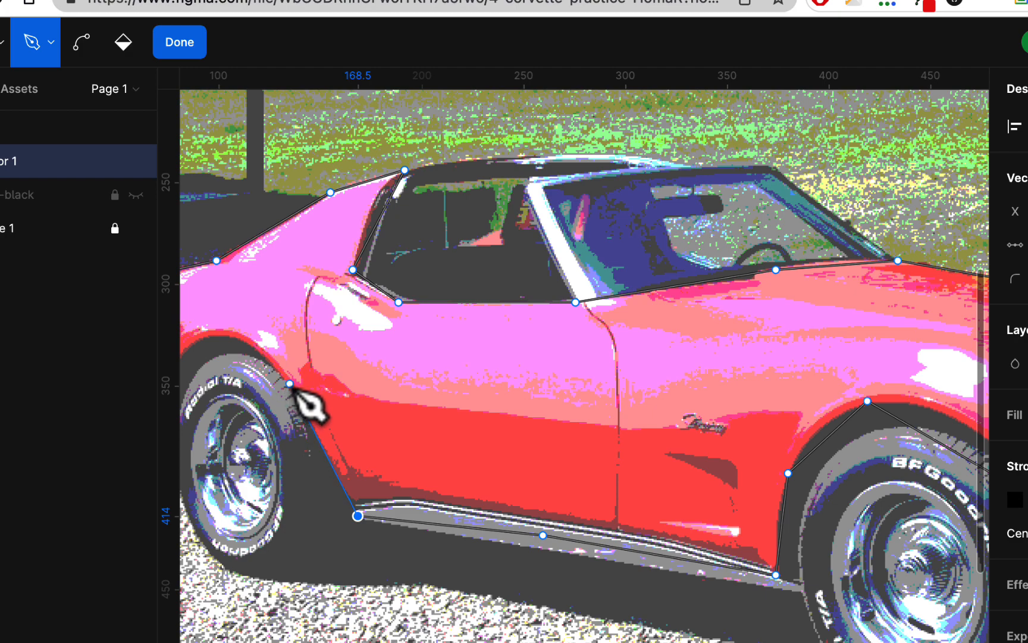
Trace the path over the rear wheel arch and close it at its starting point on the rear bumper
click(289, 383)
scroll(292, 386, left, 5)
scroll(292, 387, up, 2)
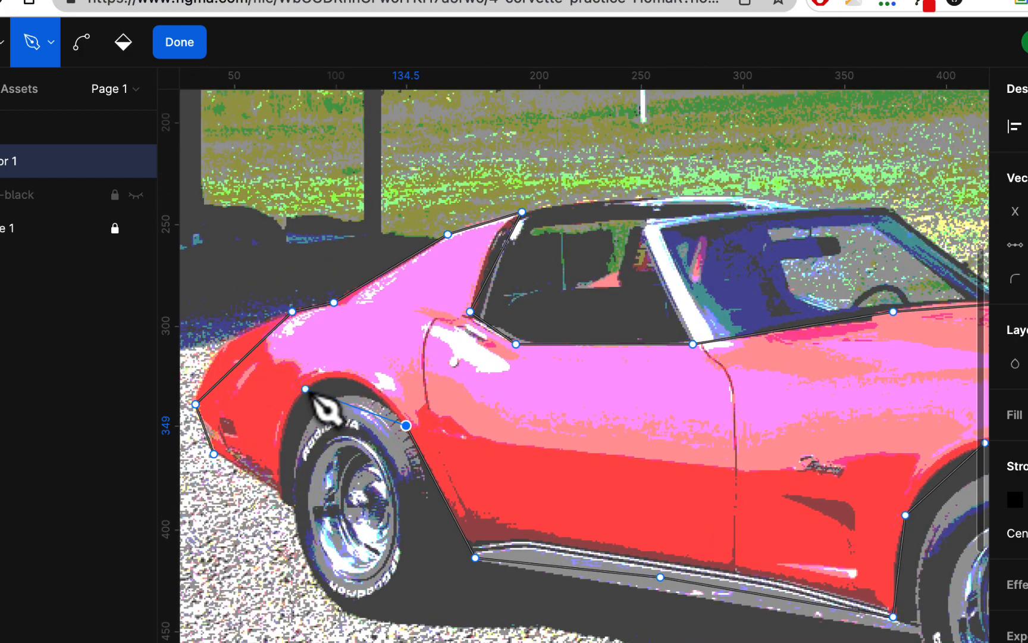
click(310, 383)
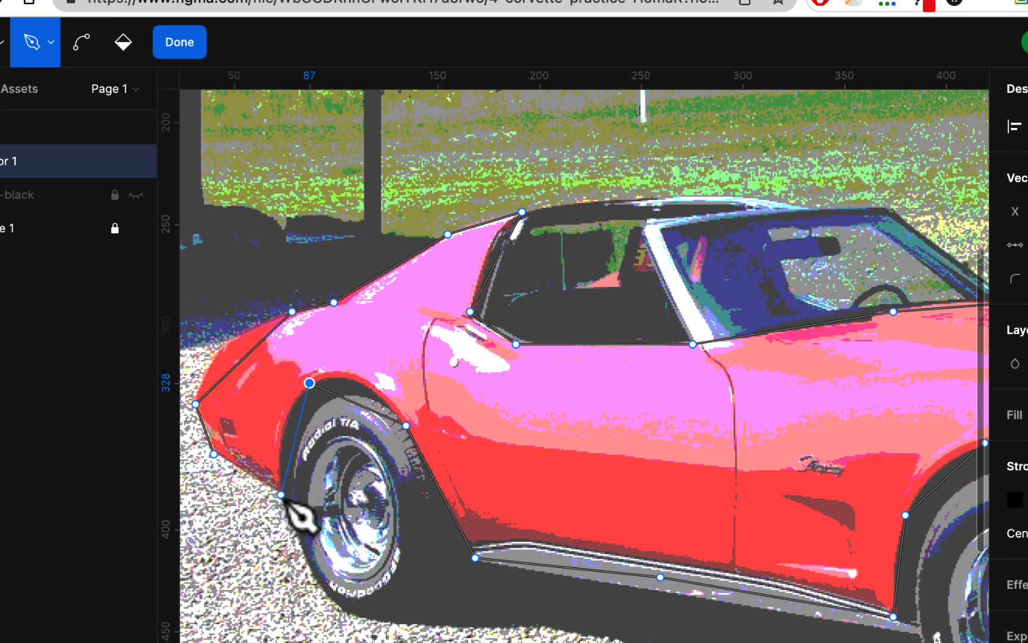
click(283, 495)
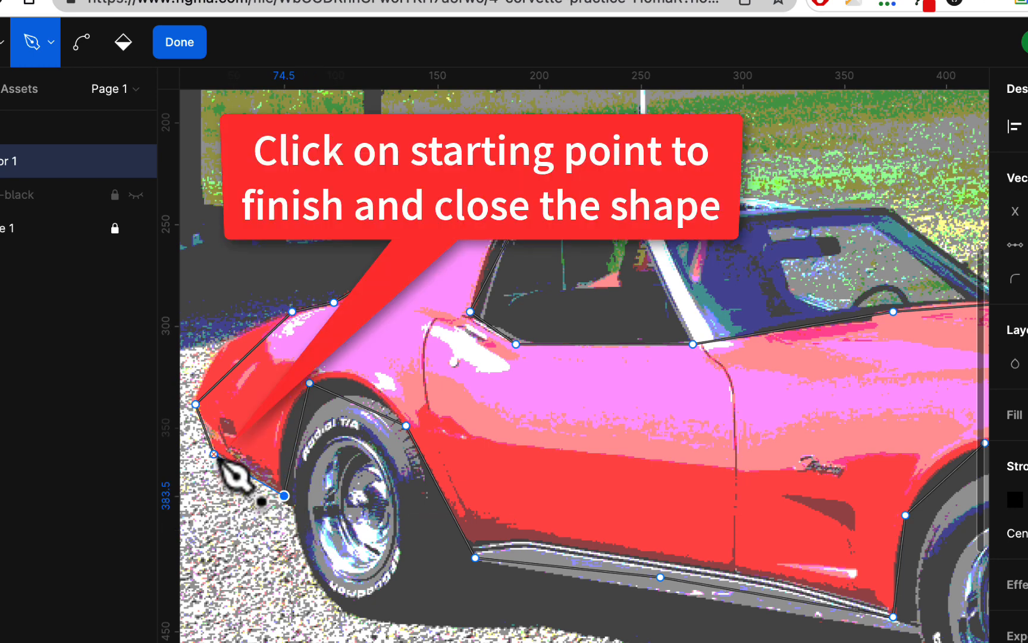
click(214, 454)
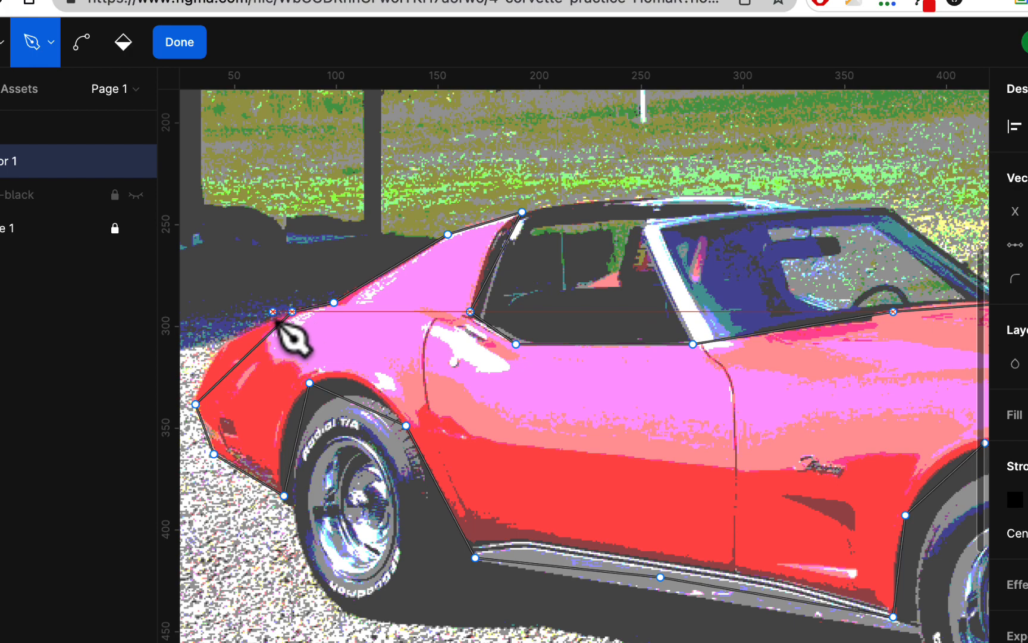
Reopen the finished vector for editing and bend the segment between the rear fender and rear bumper to the body's contour
key(Escape)
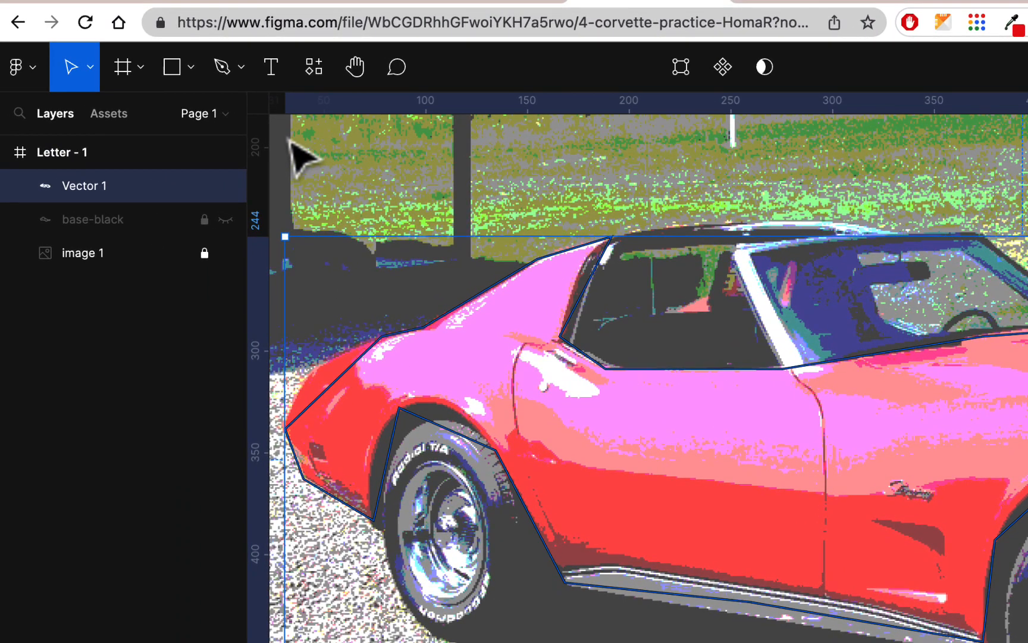
click(682, 68)
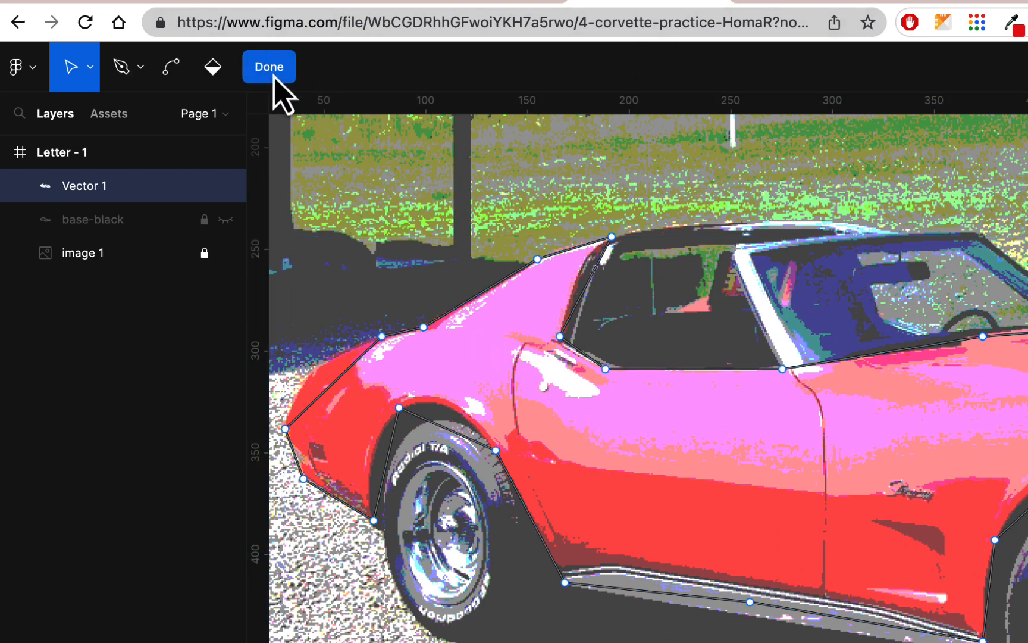
click(169, 70)
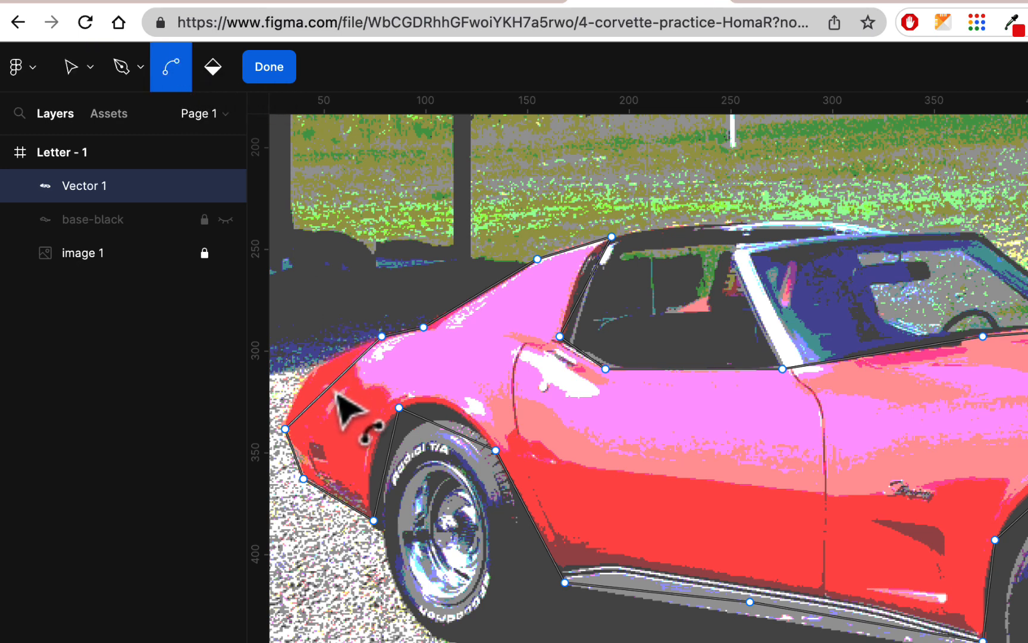
drag(336, 393, 308, 445)
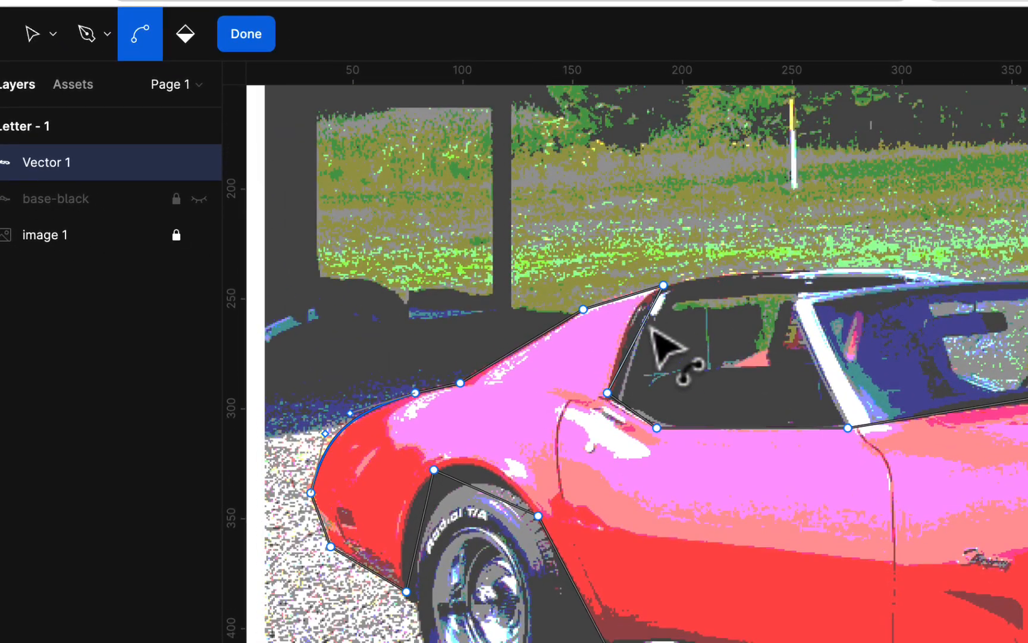
Bend the path segments along the side window's rear pillar and lower rear corner to match the body edge
scroll(651, 329, up, 5)
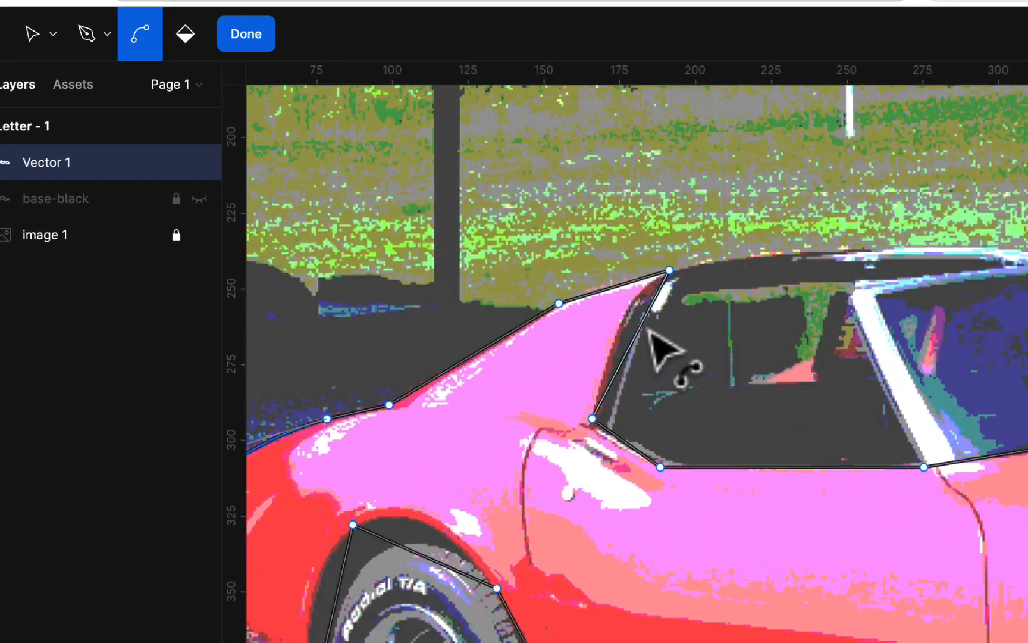
drag(632, 346, 614, 324)
drag(608, 529, 613, 534)
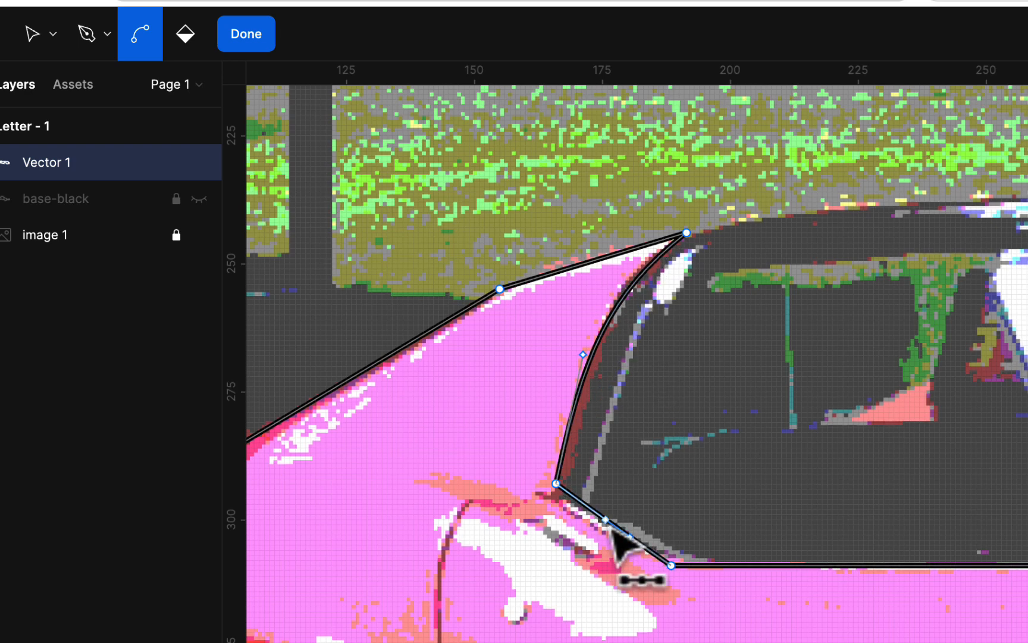
Bend the segments along the far front fender and the hood's slope to the nose outward to match the silhouette
scroll(611, 530, right, 15)
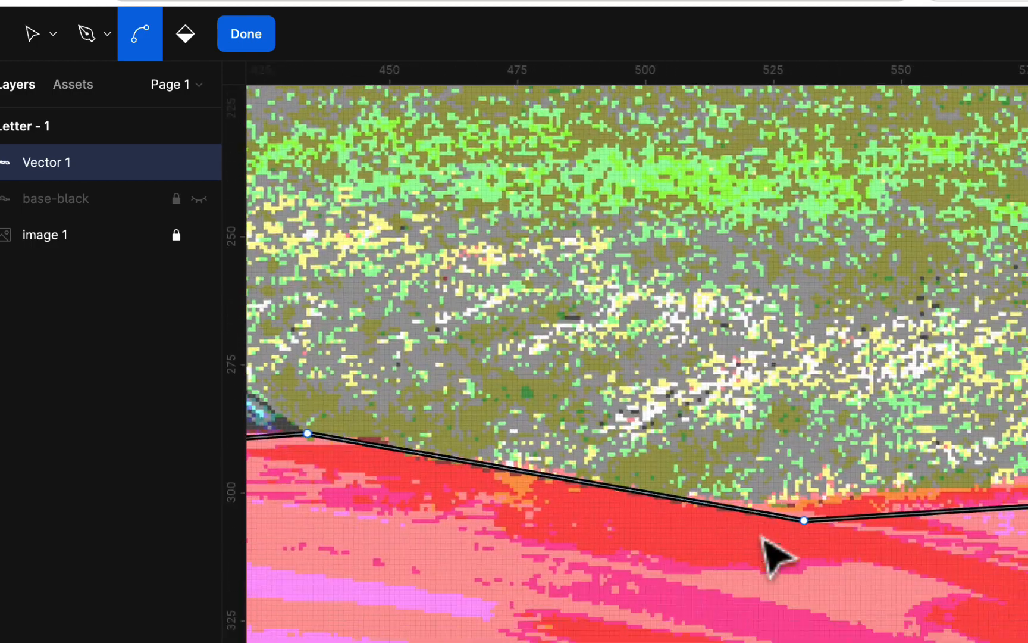
scroll(776, 556, right, 10)
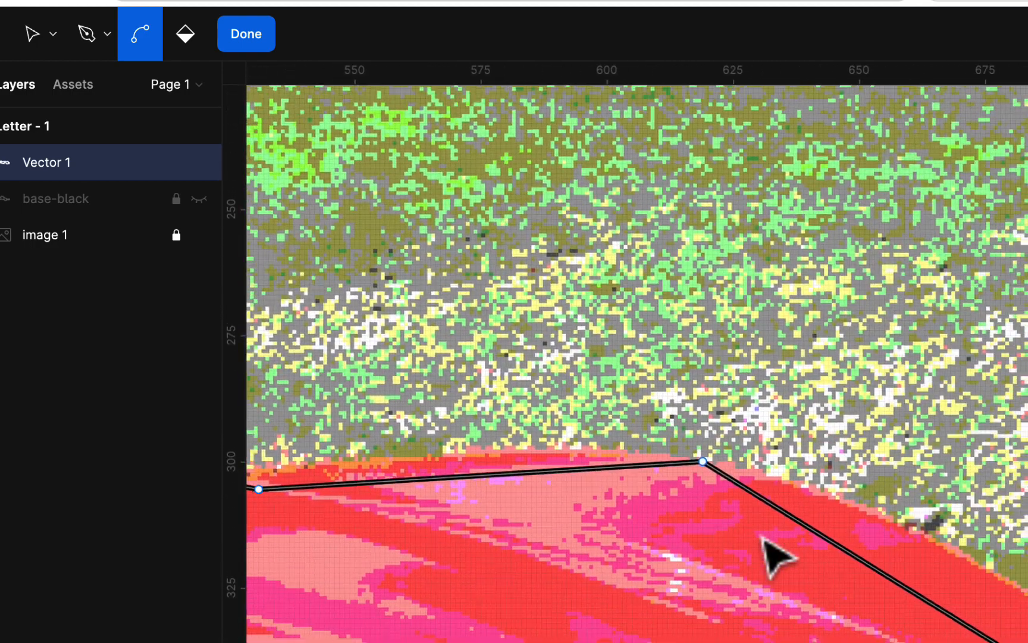
ctrl+scroll(764, 537, down, 3)
scroll(764, 537, down, 3)
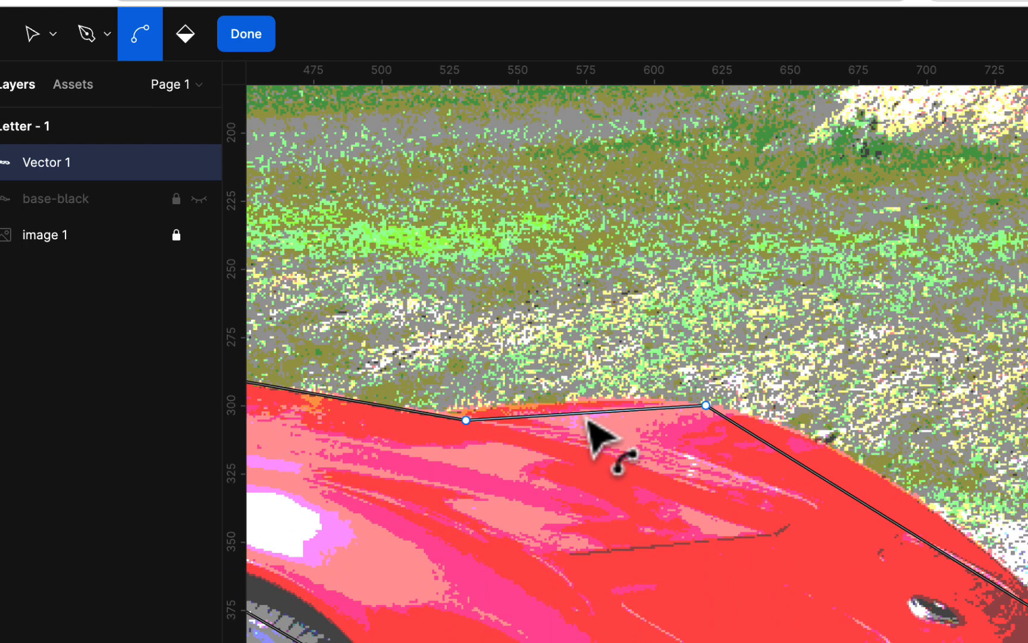
drag(587, 420, 581, 412)
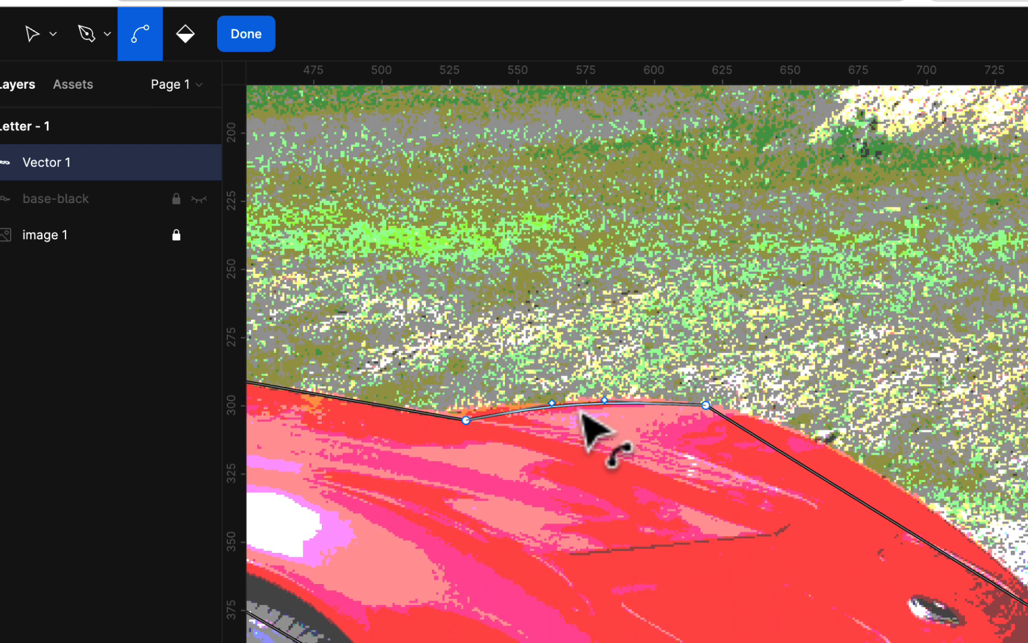
drag(897, 531, 914, 503)
Curve the short segment at the car's nose and bend the front bumper's bottom segment slightly downward
scroll(914, 503, down, 5)
scroll(914, 503, right, 8)
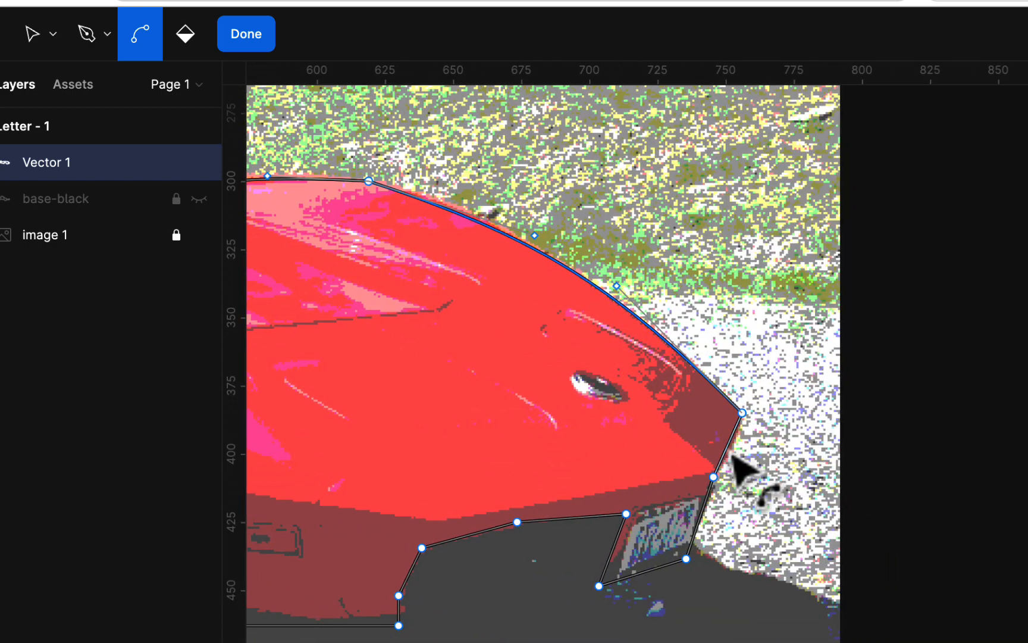
scroll(733, 470, down, 3)
scroll(733, 470, left, 2)
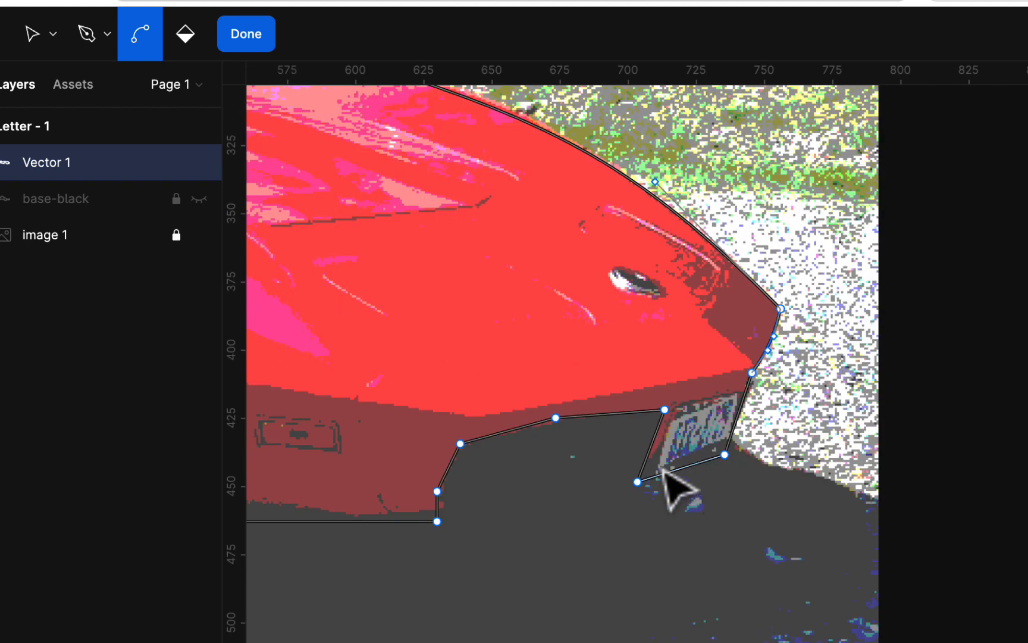
scroll(642, 458, left, 1)
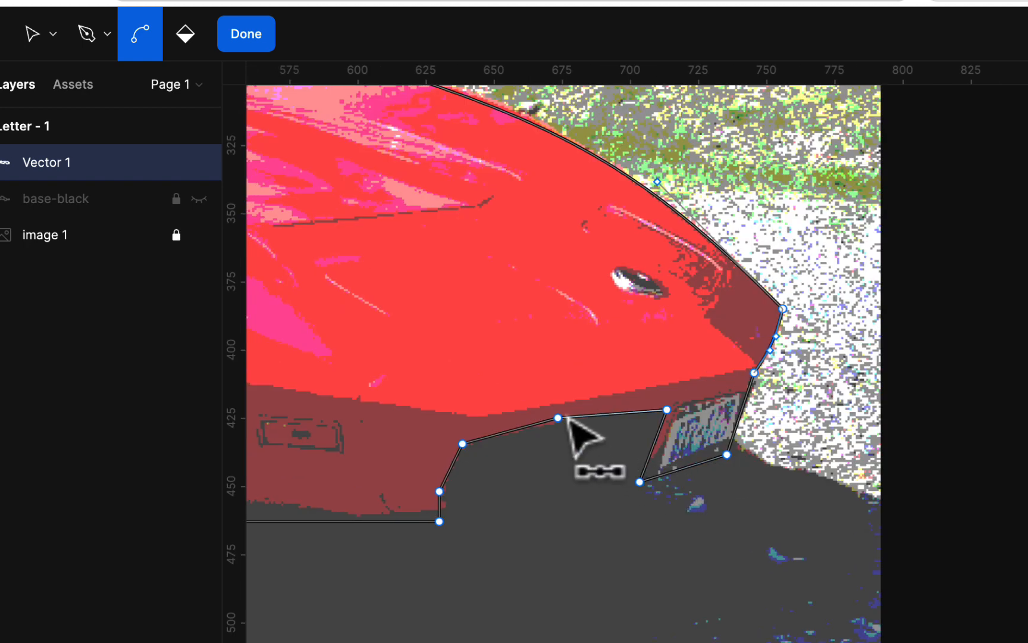
scroll(553, 453, down, 2)
scroll(554, 453, left, 4)
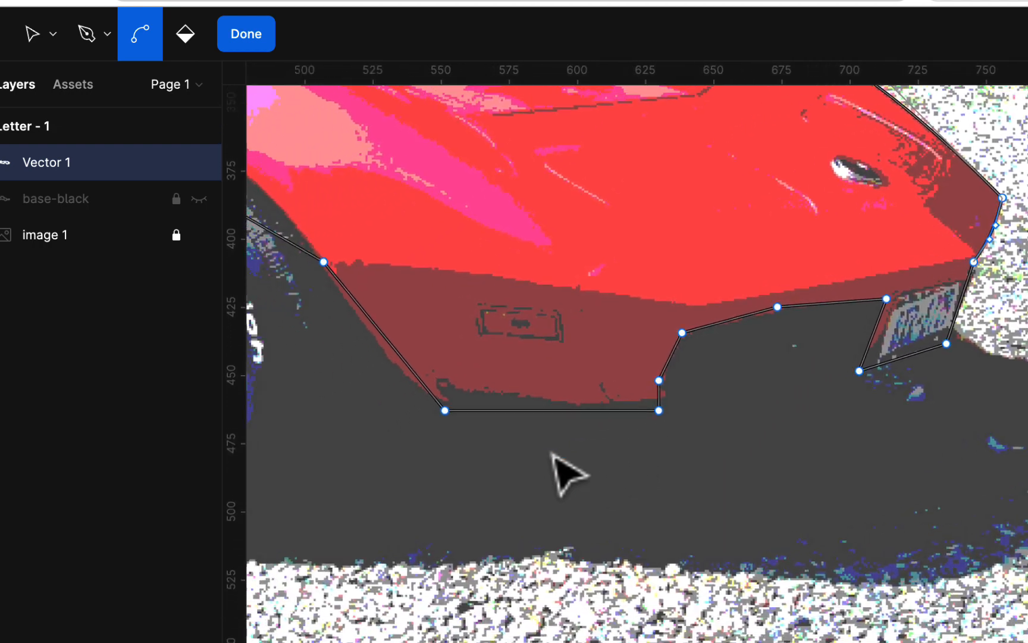
drag(541, 419, 542, 429)
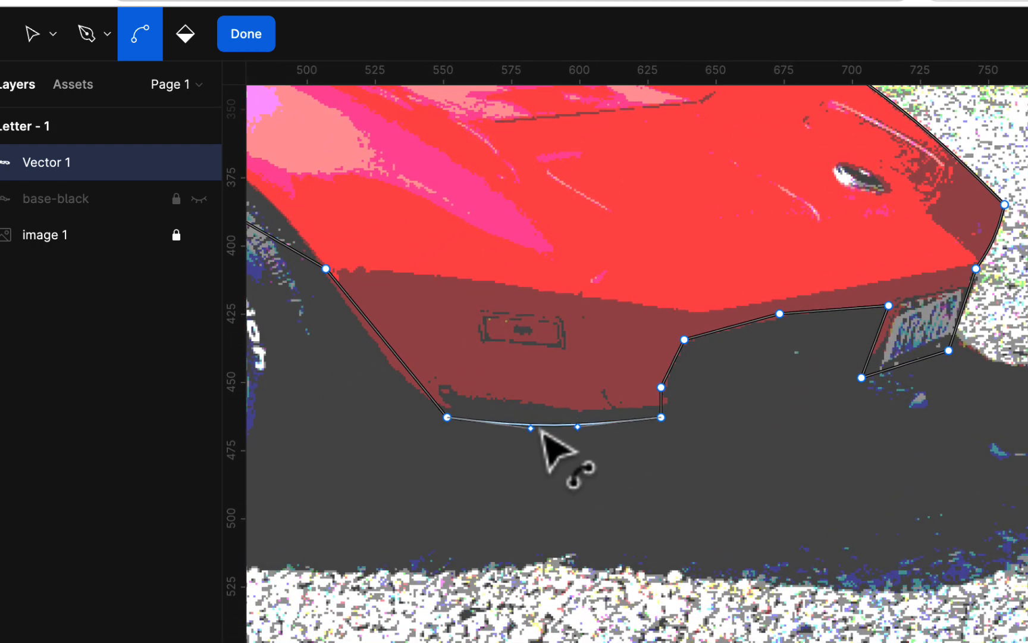
Bend the segment rising from the front bumper's lower corner and the front half of the front wheel arch
scroll(542, 433, left, 3)
scroll(543, 433, up, 1)
scroll(541, 431, left, 1)
scroll(541, 431, up, 1)
drag(551, 373, 550, 388)
drag(406, 250, 424, 216)
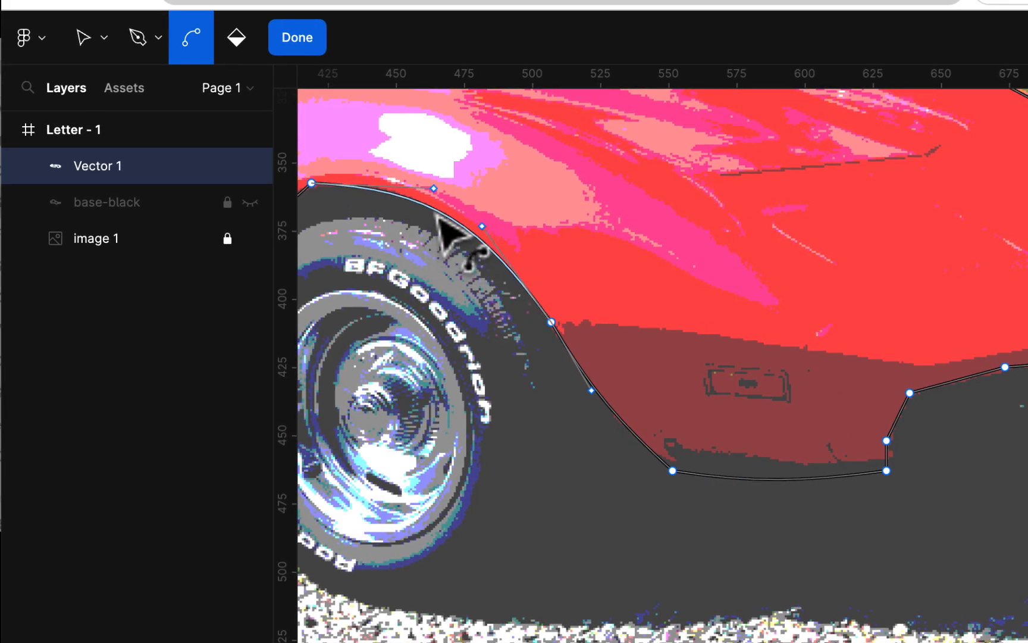
Bend the rear half of the front wheel arch and the segment running down to the sill to follow the body edge
scroll(420, 269, left, 5)
scroll(420, 268, up, 2)
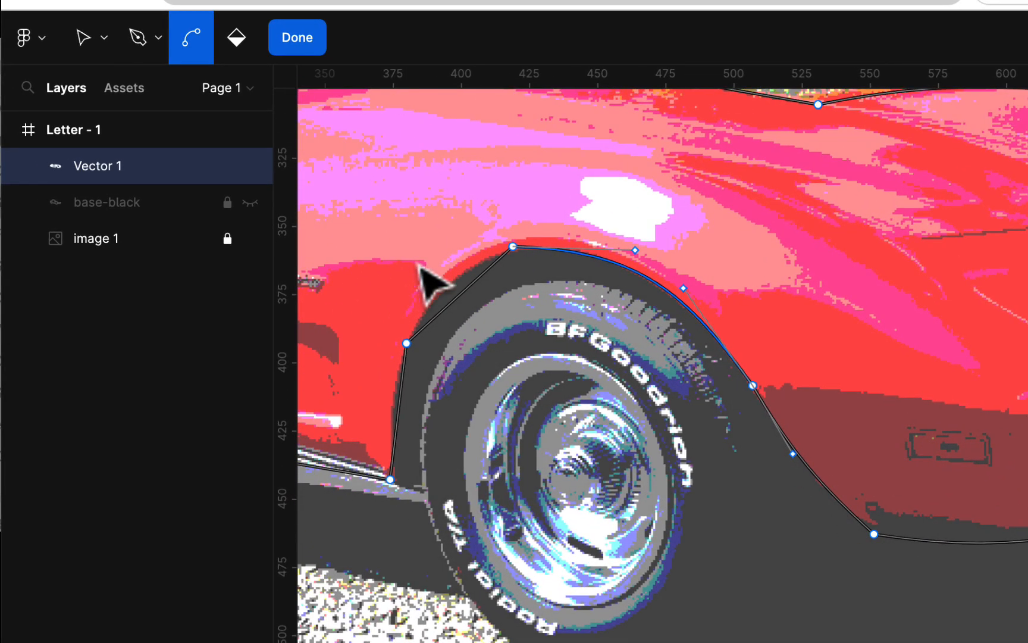
drag(460, 305, 451, 291)
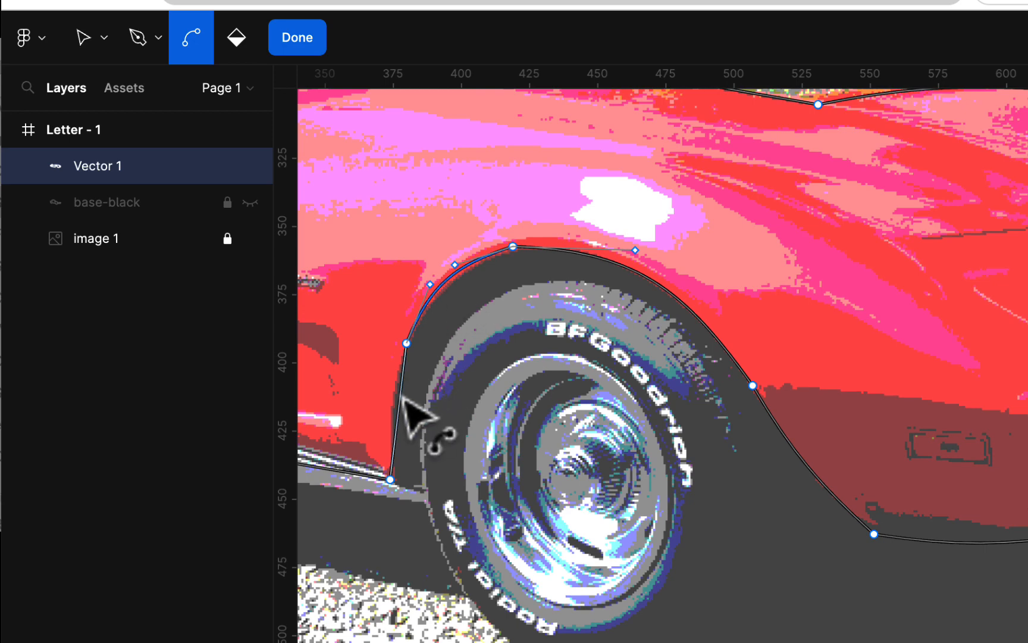
drag(399, 397, 393, 398)
scroll(395, 398, down, 1)
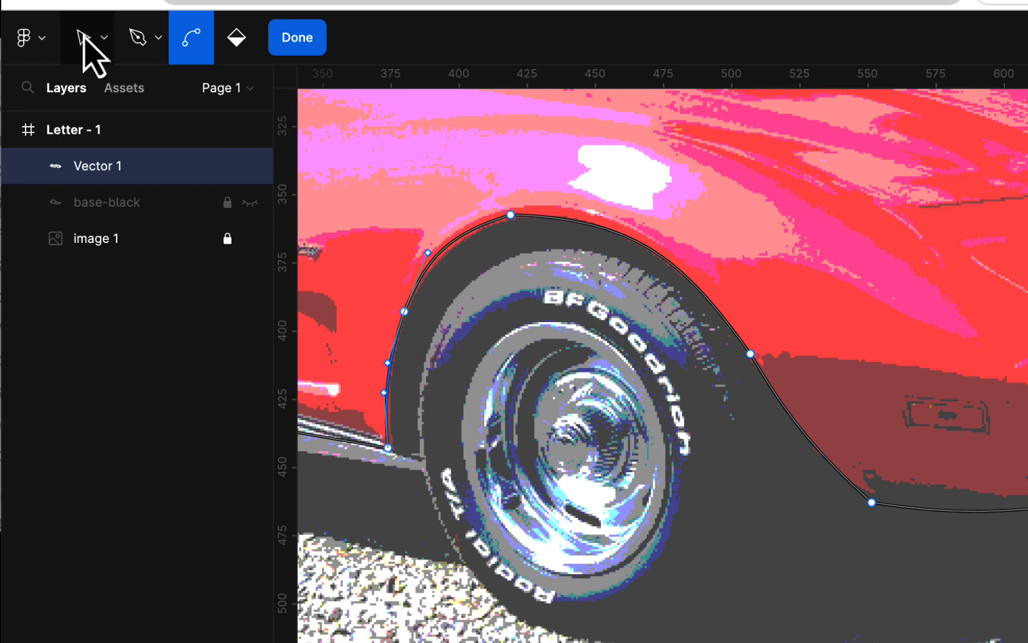
Bend the top and rear segments of the rear wheel arch outward to follow the edge of the body
scroll(451, 419, left, 10)
scroll(451, 418, up, 2)
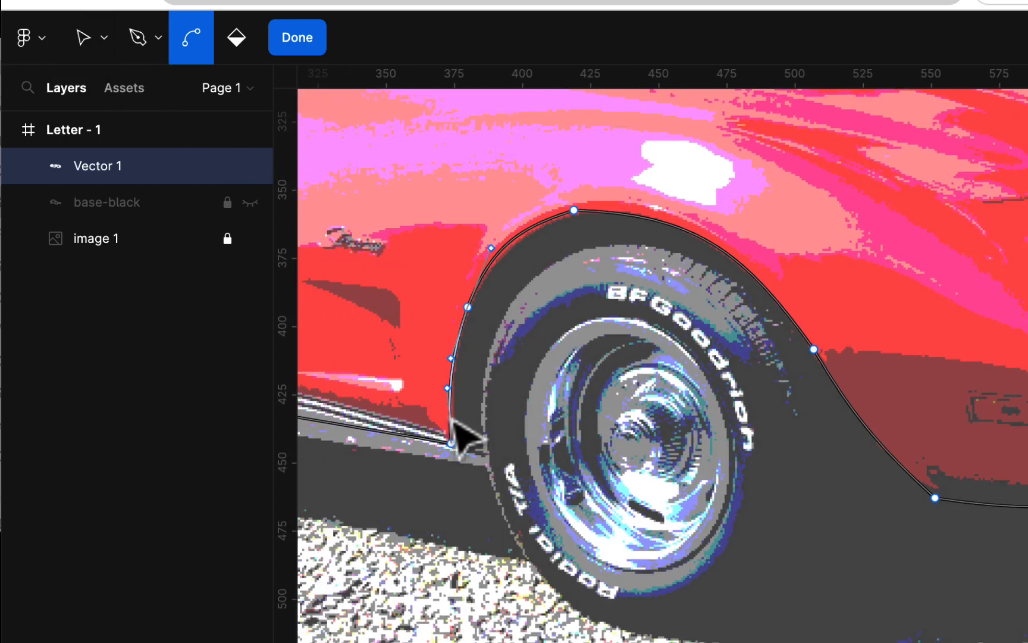
scroll(451, 419, left, 15)
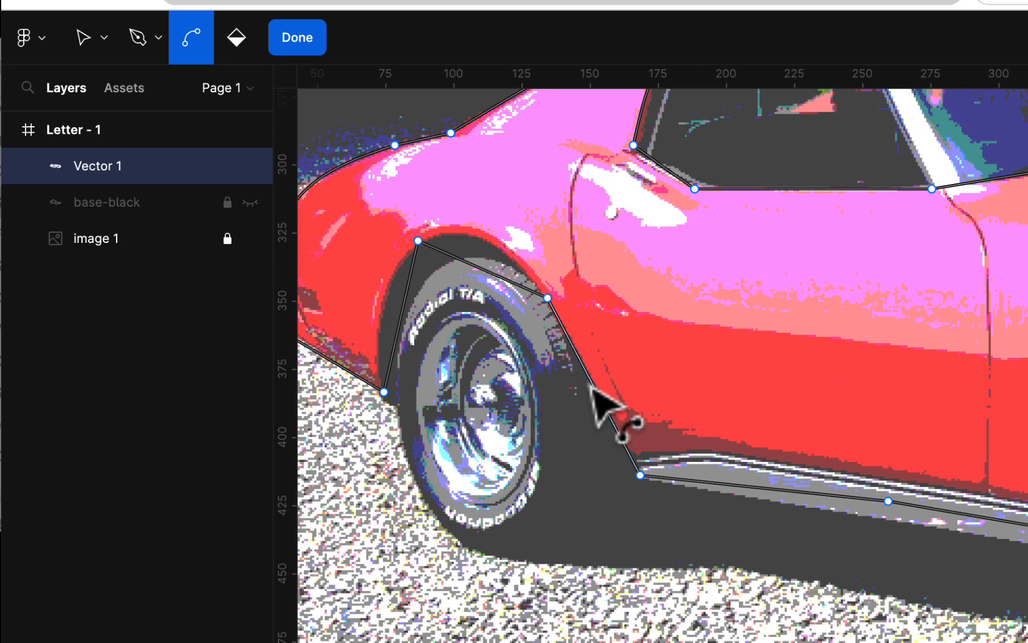
drag(489, 257, 486, 244)
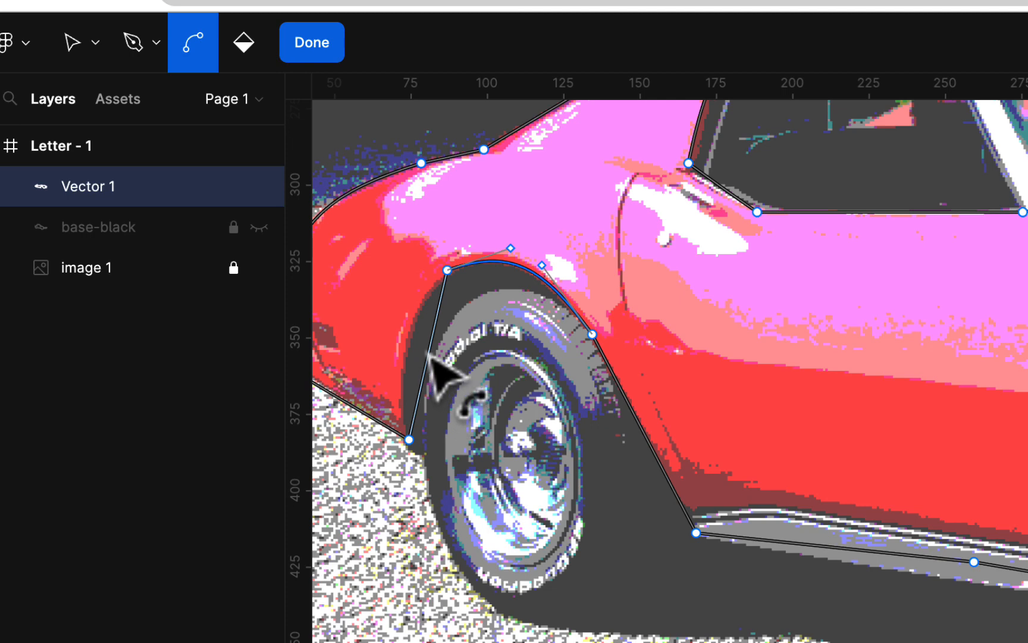
drag(429, 355, 411, 338)
Curve the short segment at the car's tail slightly outward to match the rear bumper
scroll(470, 425, left, 5)
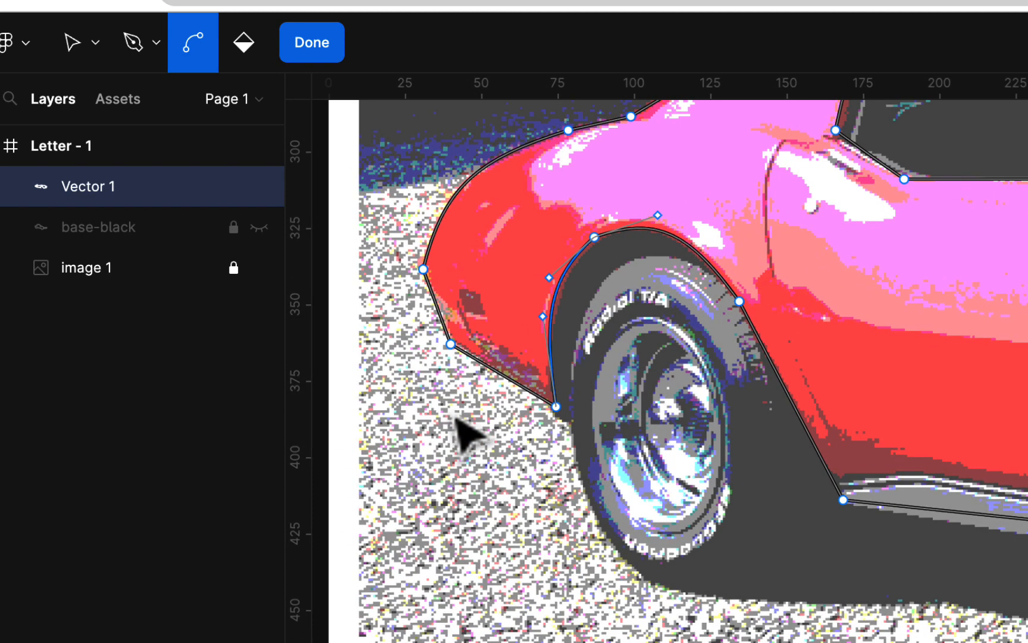
drag(443, 319, 441, 317)
scroll(495, 379, up, 3)
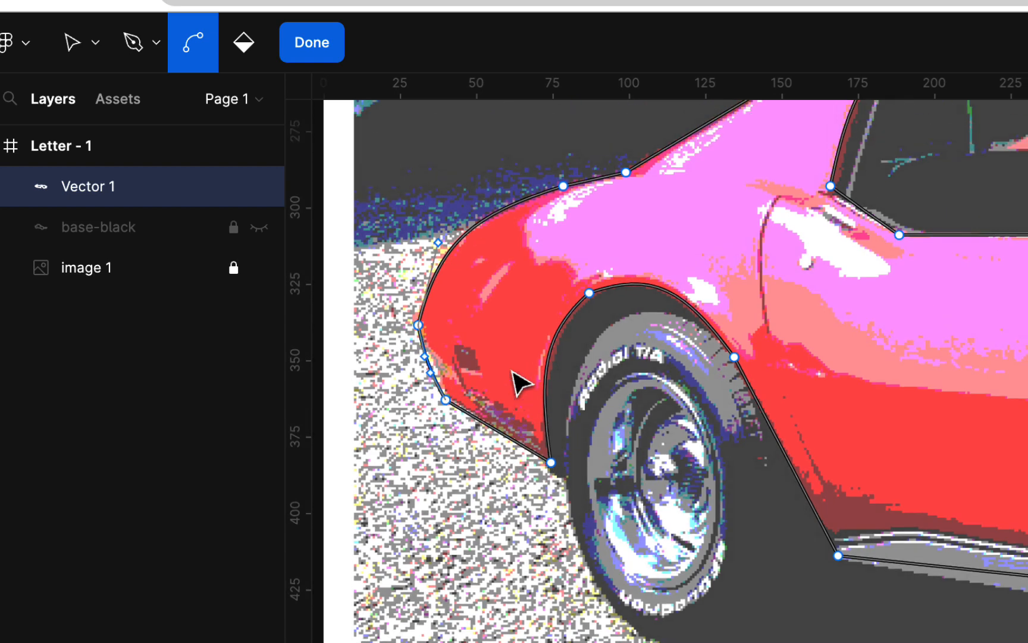
scroll(514, 379, right, 2)
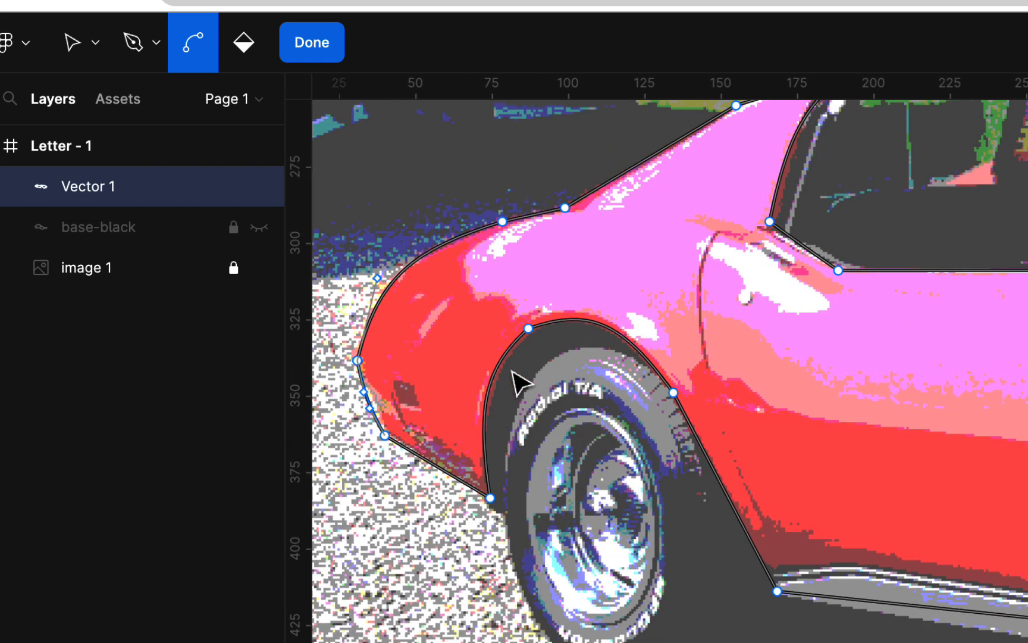
Finish editing the body outline and rename its layer red-base
click(311, 43)
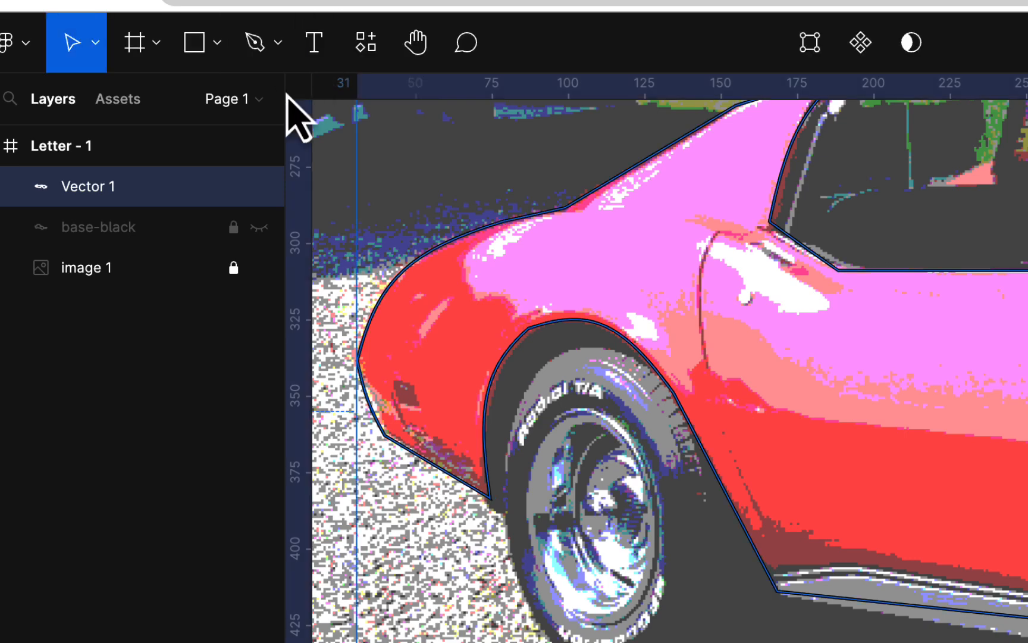
double_click(91, 188)
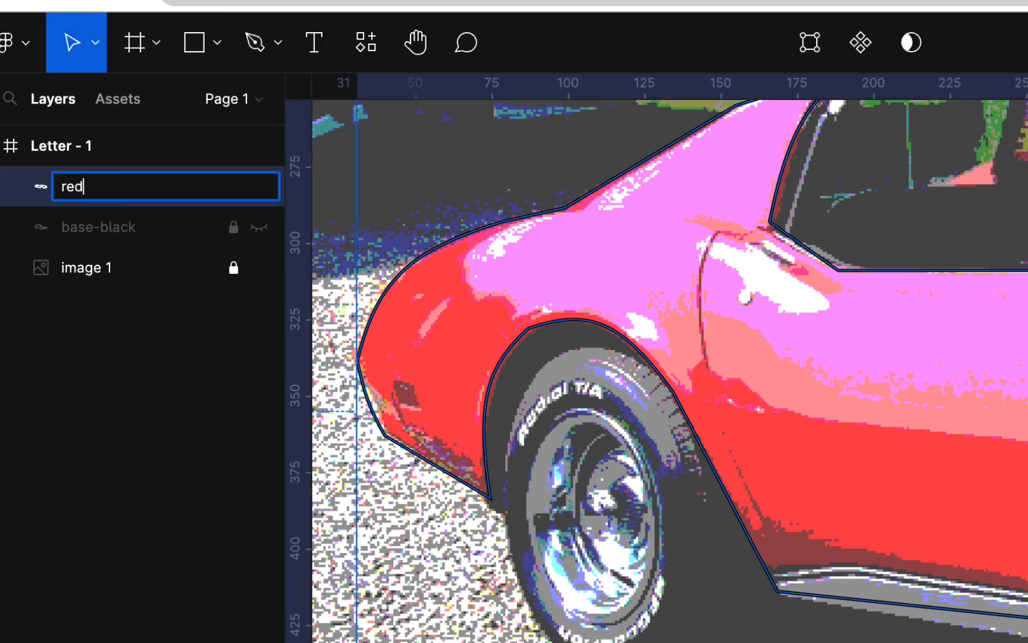
key(Return)
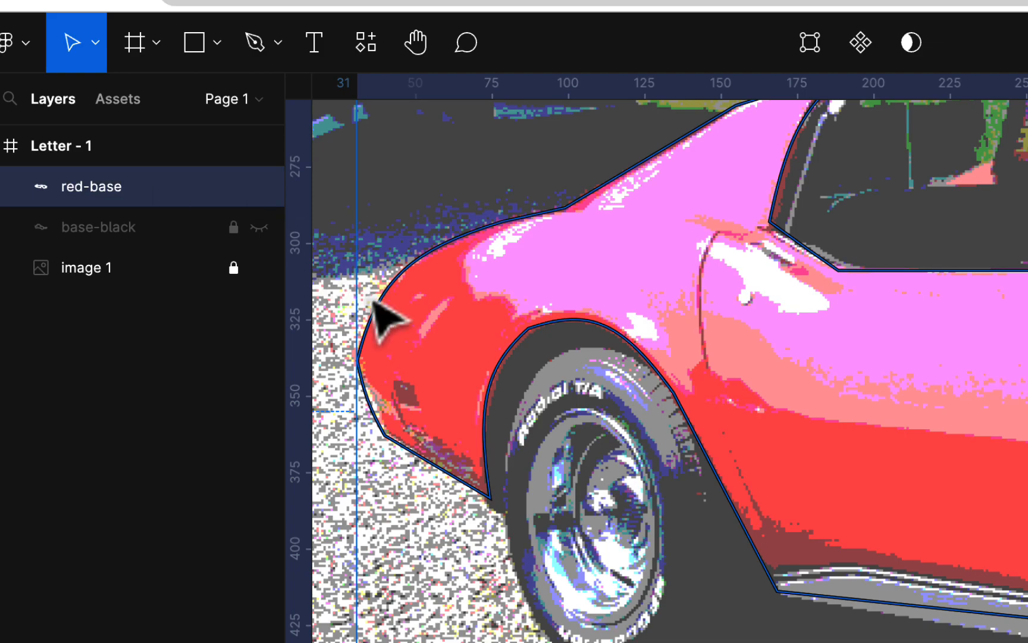
Make the hidden base-black layer visible again and unlock it
scroll(639, 395, down, 5)
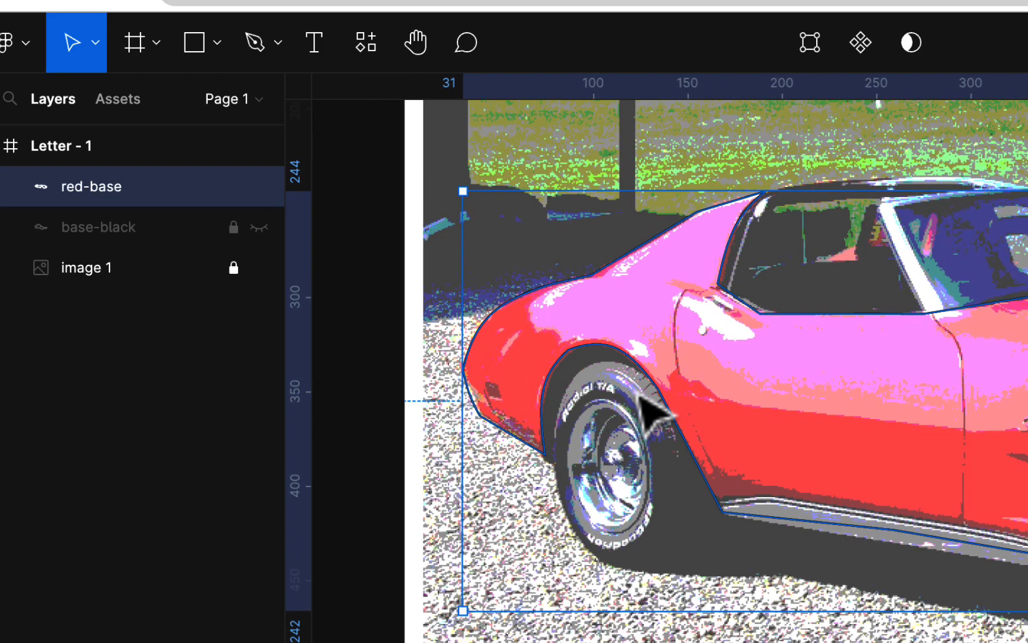
scroll(639, 395, right, 5)
scroll(638, 395, up, 2)
scroll(638, 396, down, 2)
scroll(638, 395, left, 4)
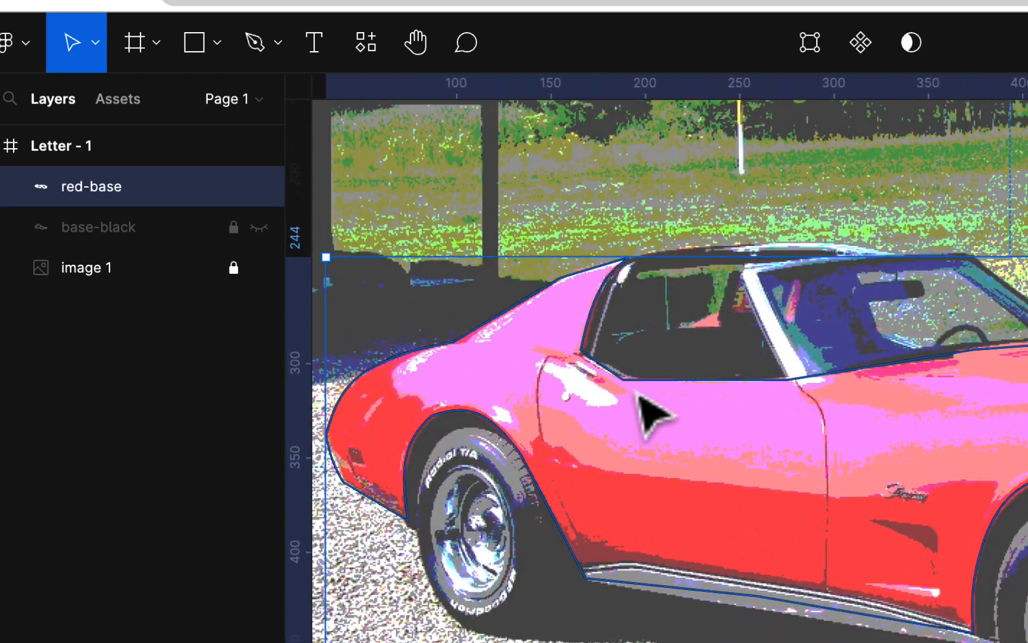
scroll(638, 395, up, 1)
click(259, 227)
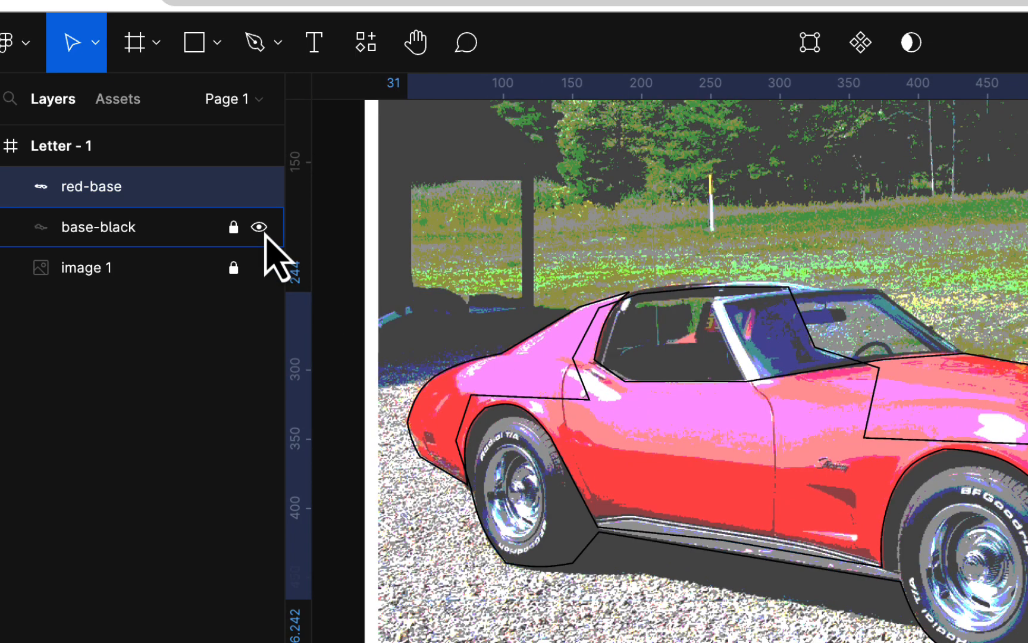
click(262, 198)
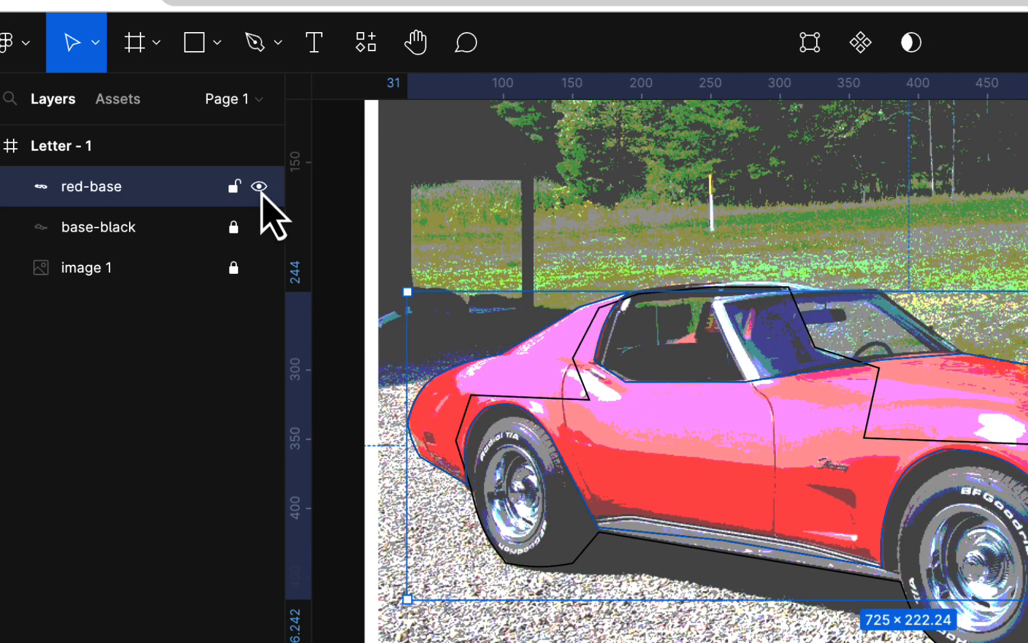
click(233, 268)
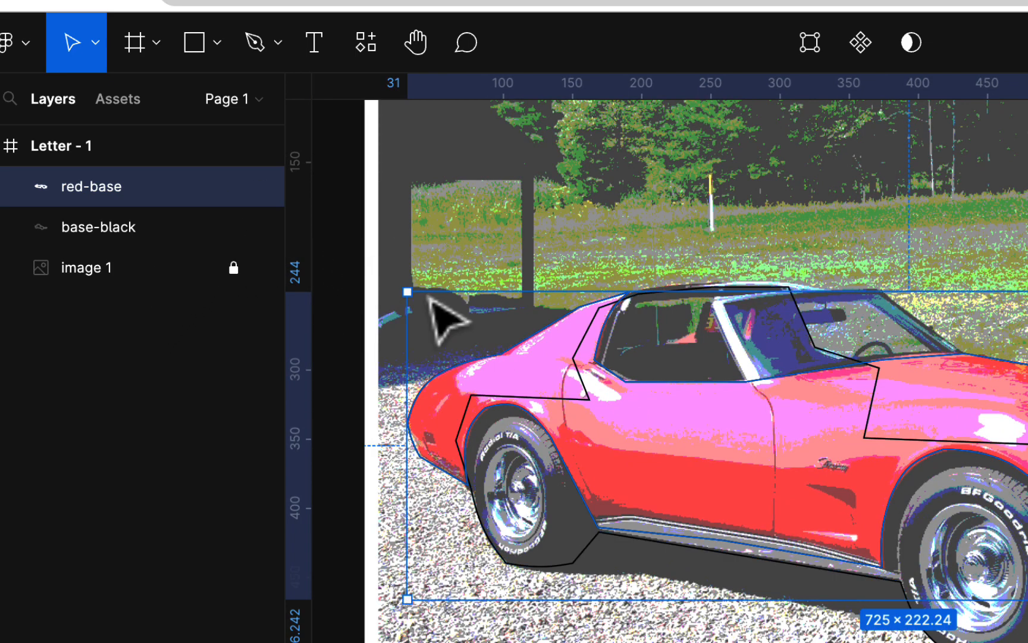
Add a solid near-black fill, 100F0F, to the base-black shape
click(137, 232)
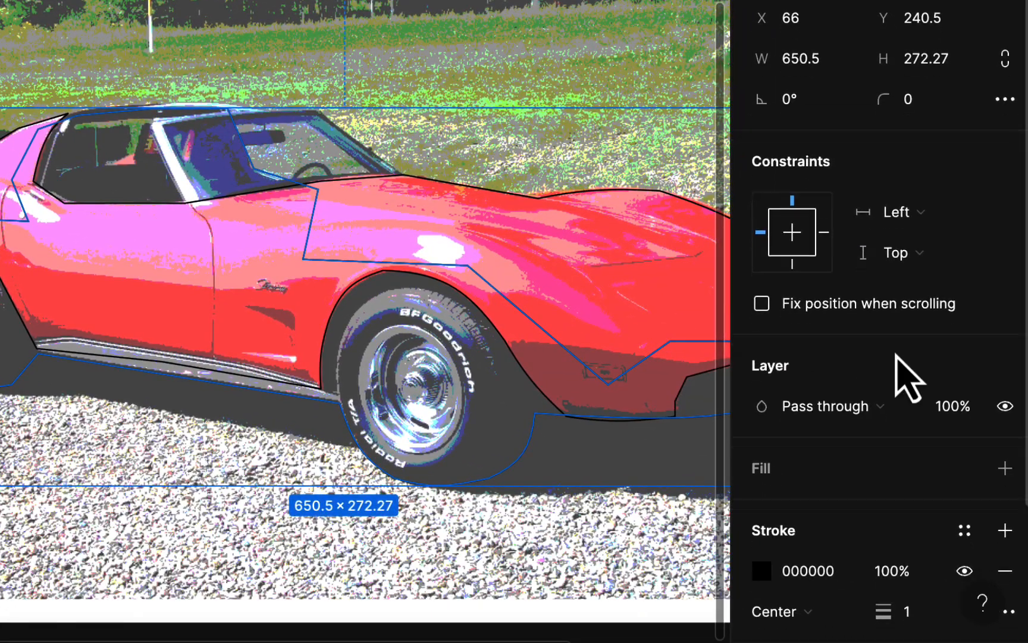
click(1005, 314)
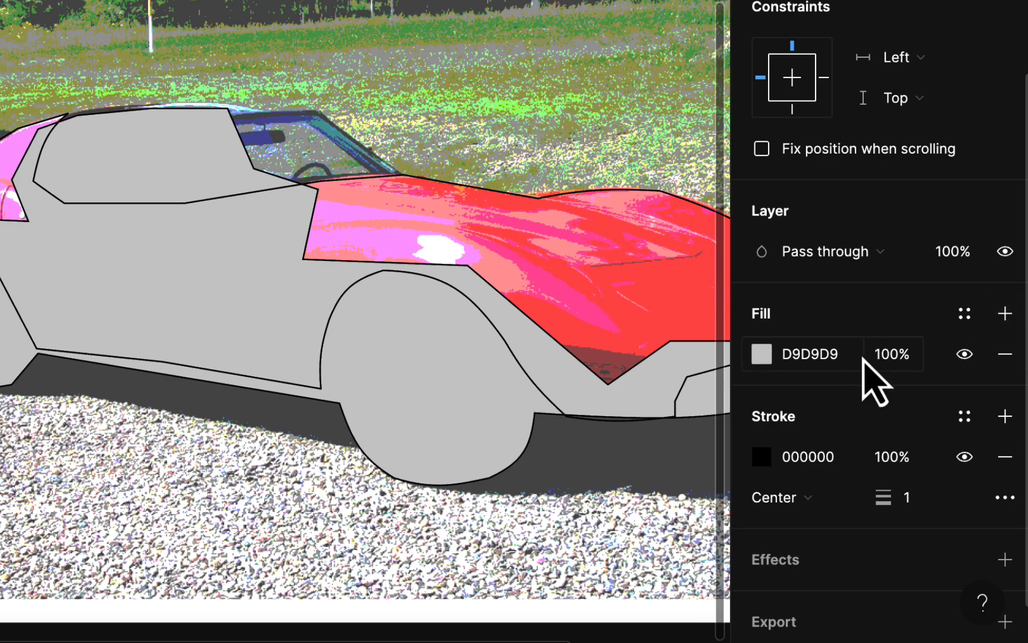
click(762, 354)
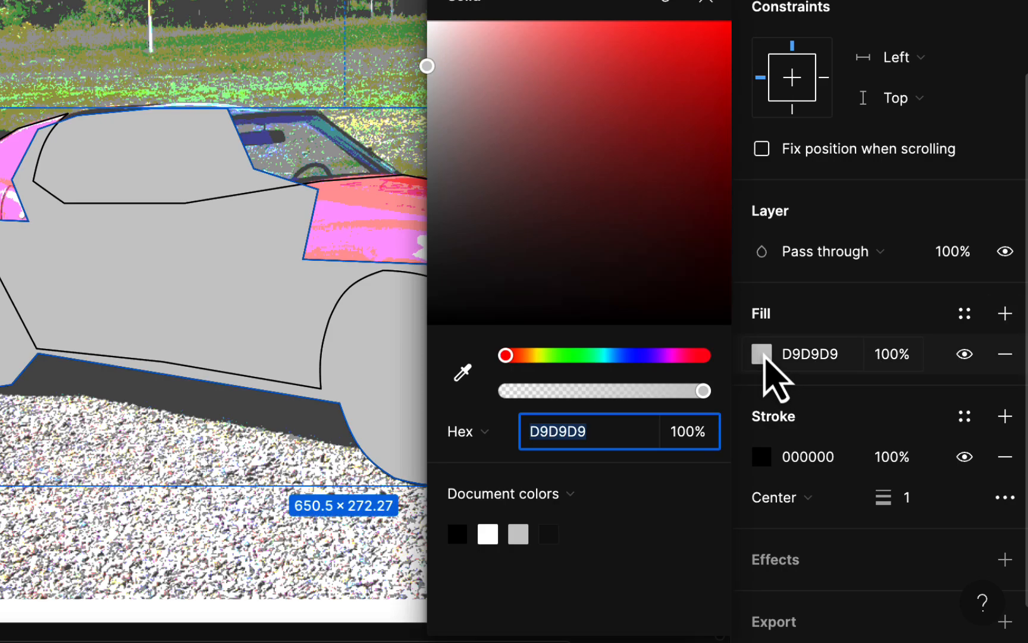
click(443, 306)
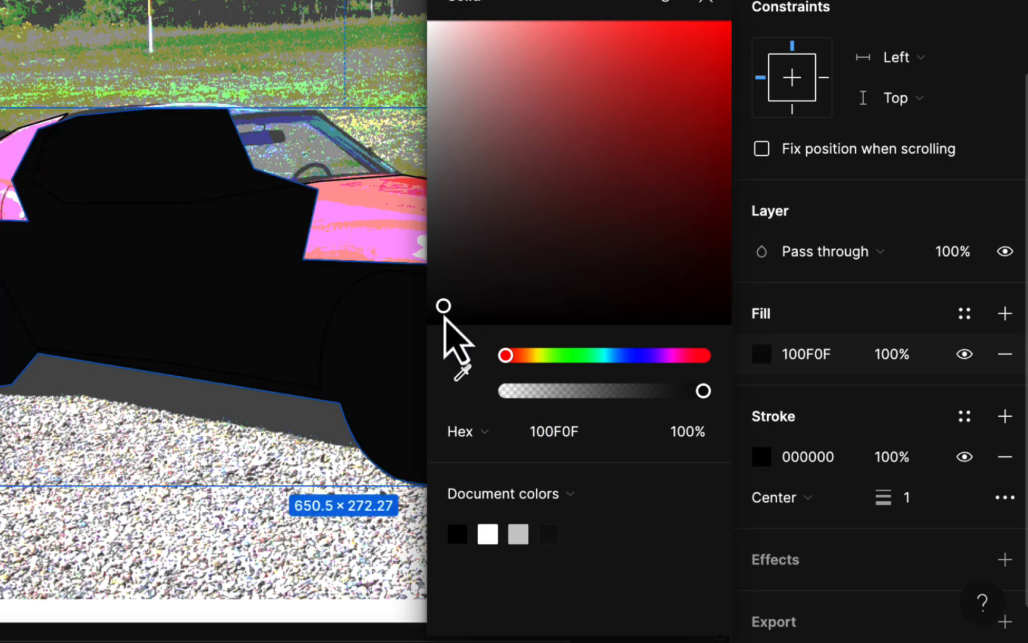
click(704, 3)
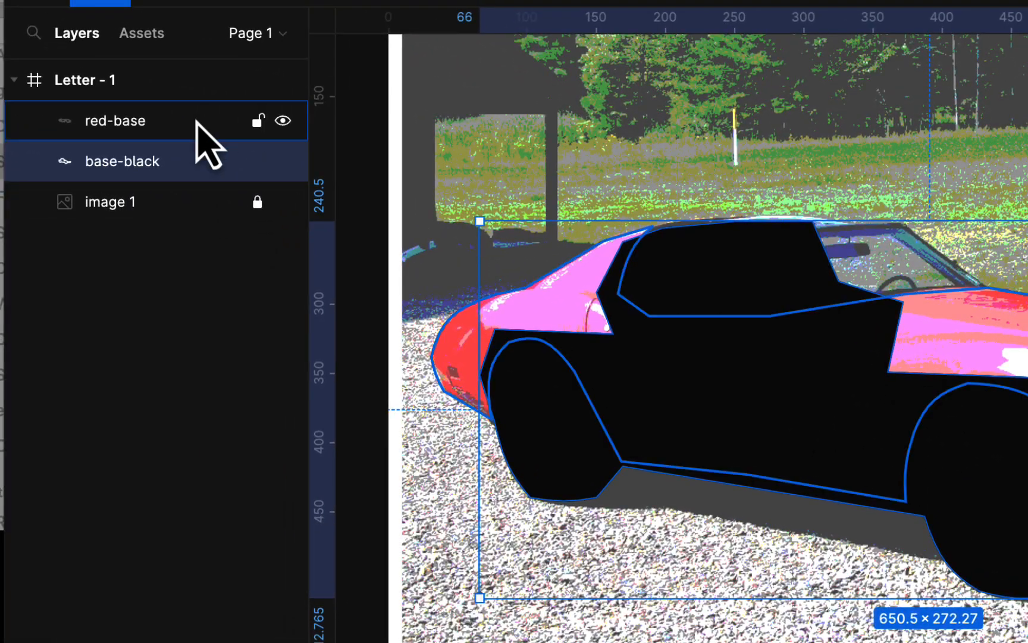
Hide the black stroke of the red-base shape while keeping it in the layer's properties
click(182, 125)
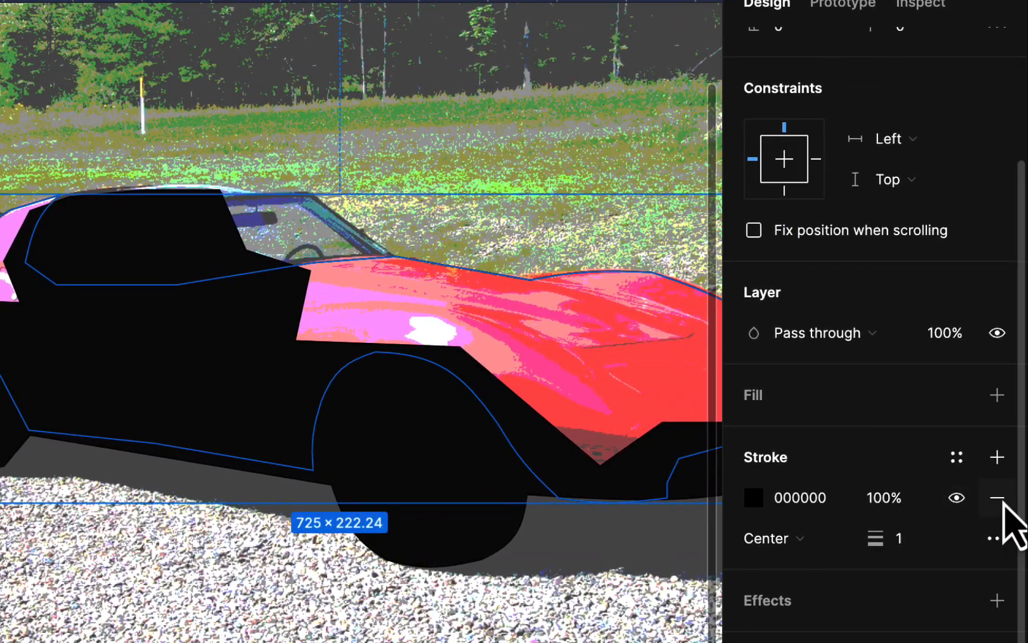
click(998, 497)
key(ctrl+z)
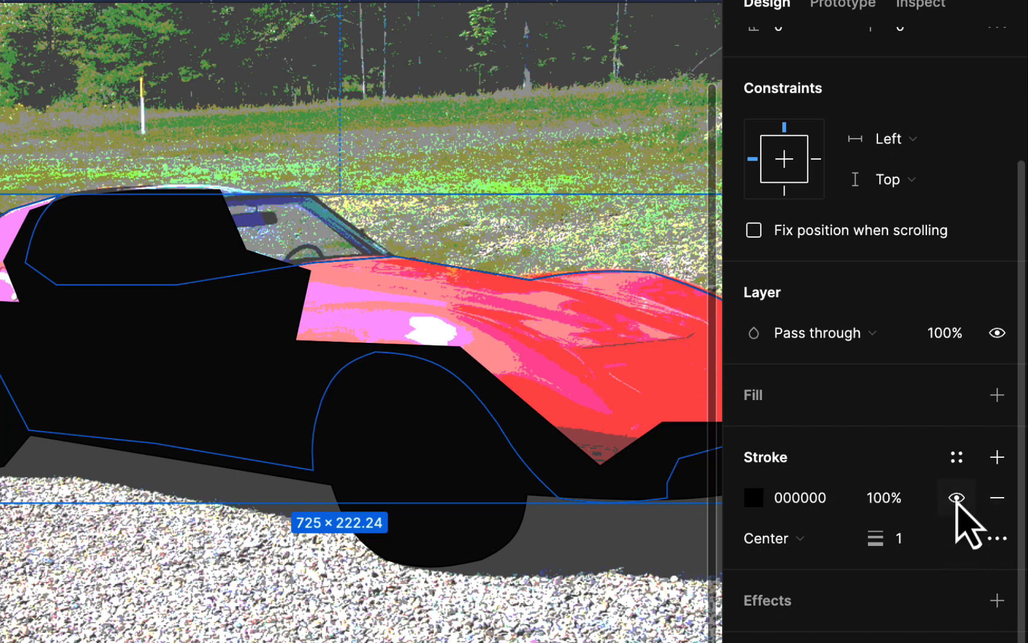
click(957, 497)
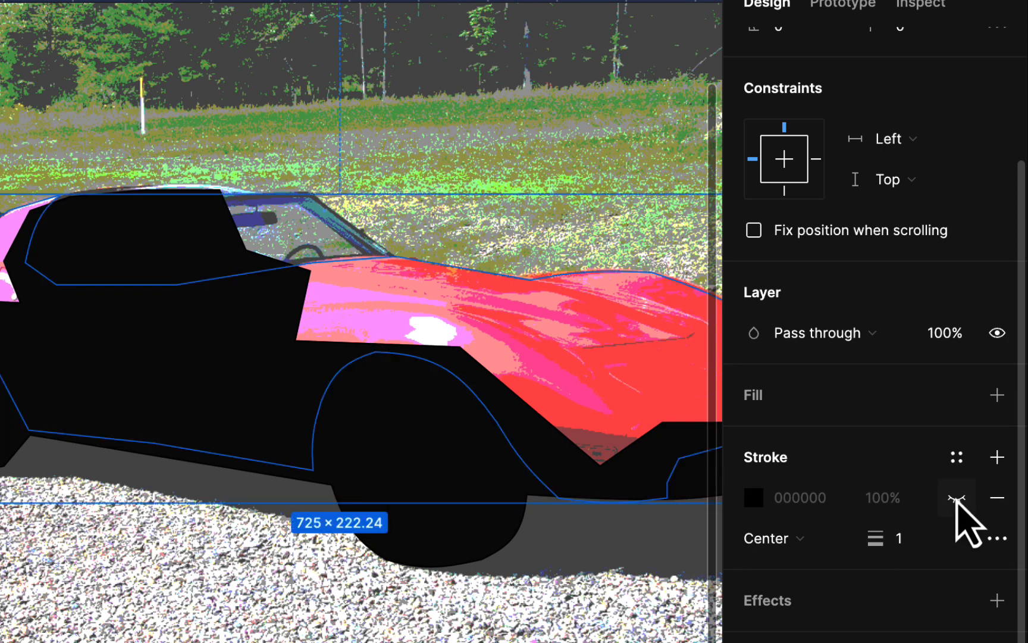
Add a solid red fill, F51414, to the red-base shape
click(754, 436)
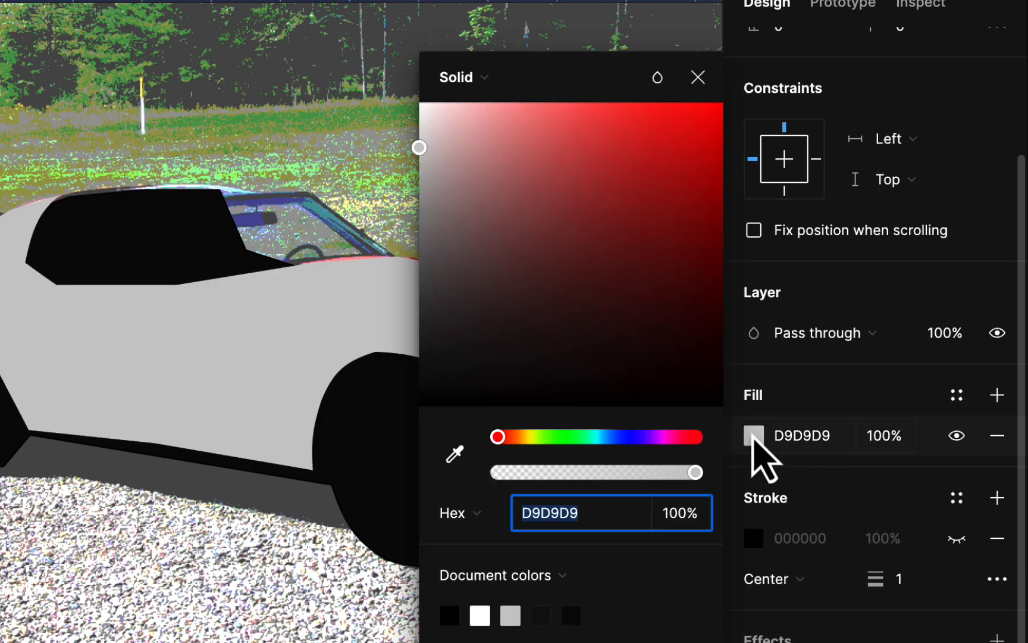
click(699, 123)
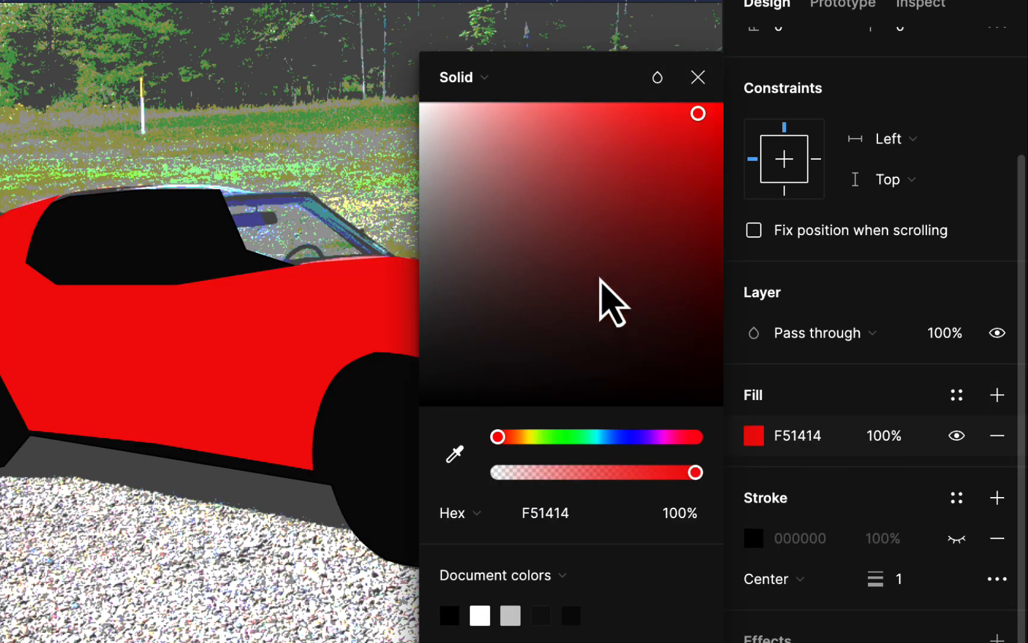
click(698, 77)
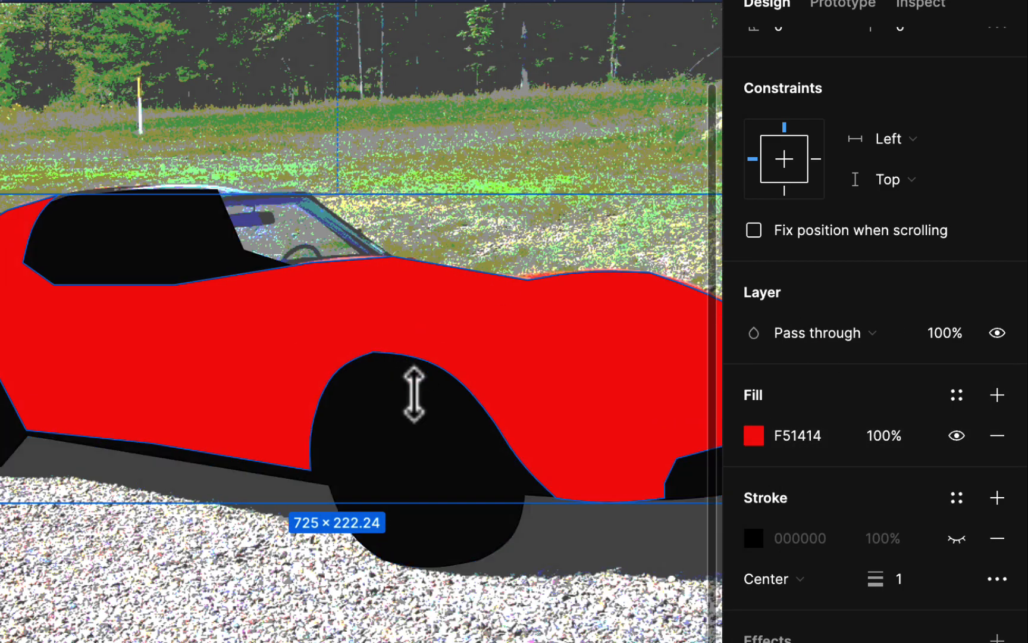
scroll(412, 395, down, 5)
scroll(414, 395, up, 1)
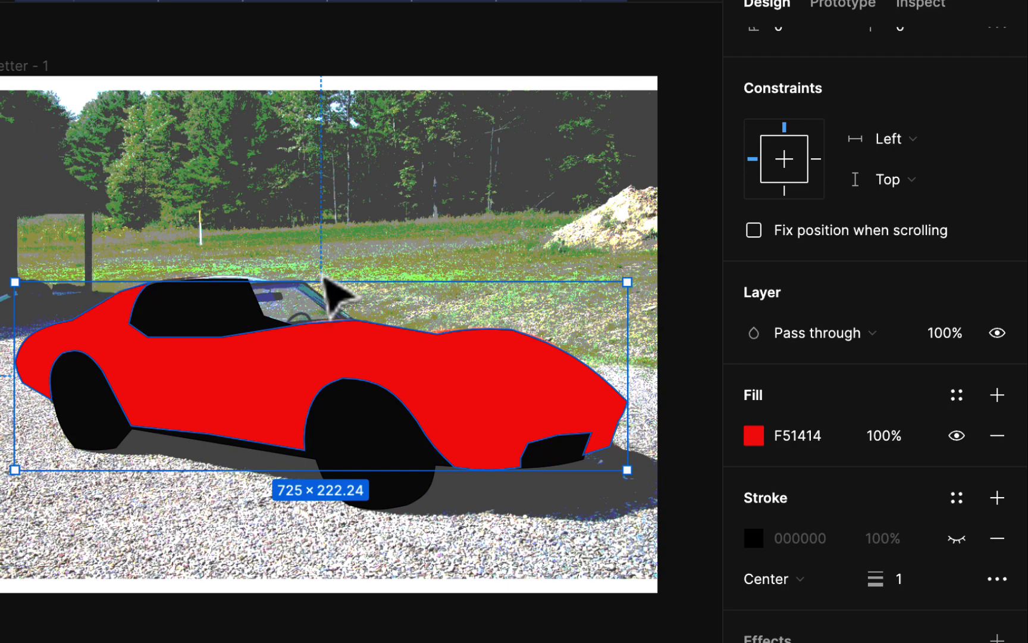
Hide the fills of the red-base and base-black shapes to uncover the photo for further tracing
click(956, 437)
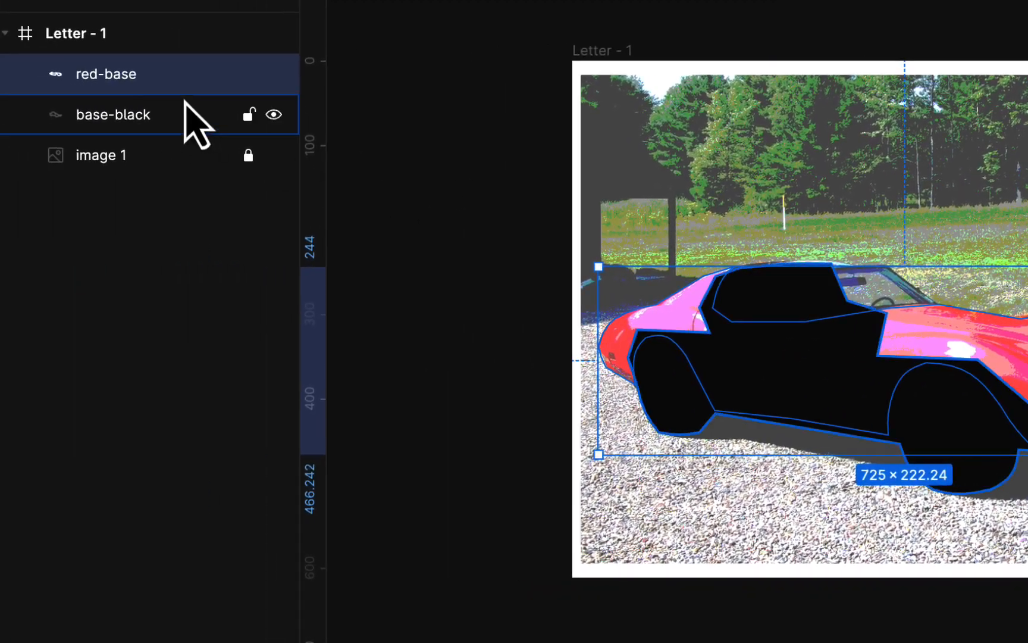
click(172, 117)
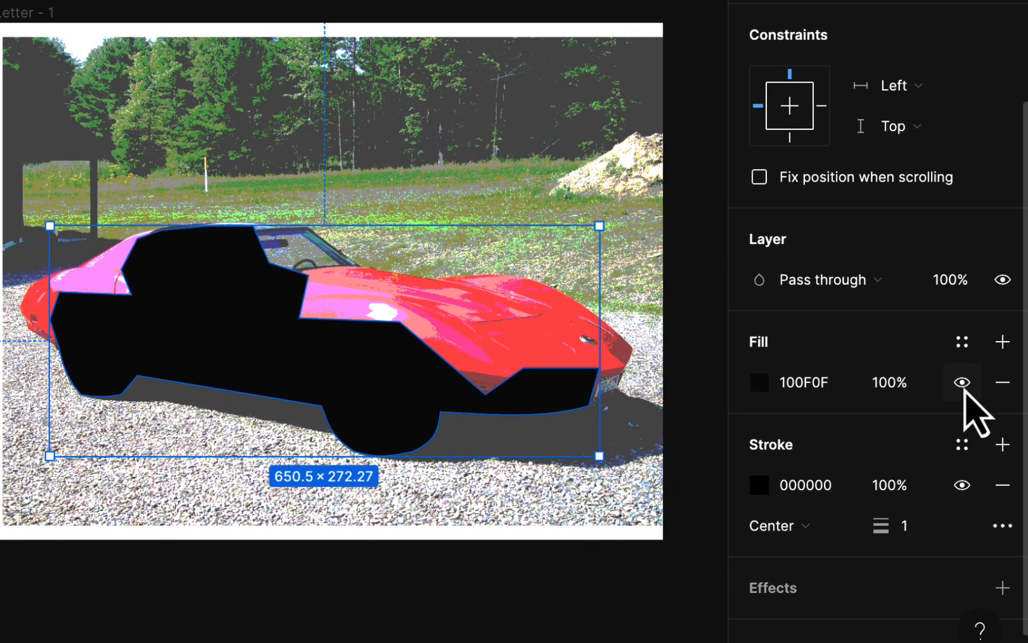
click(962, 382)
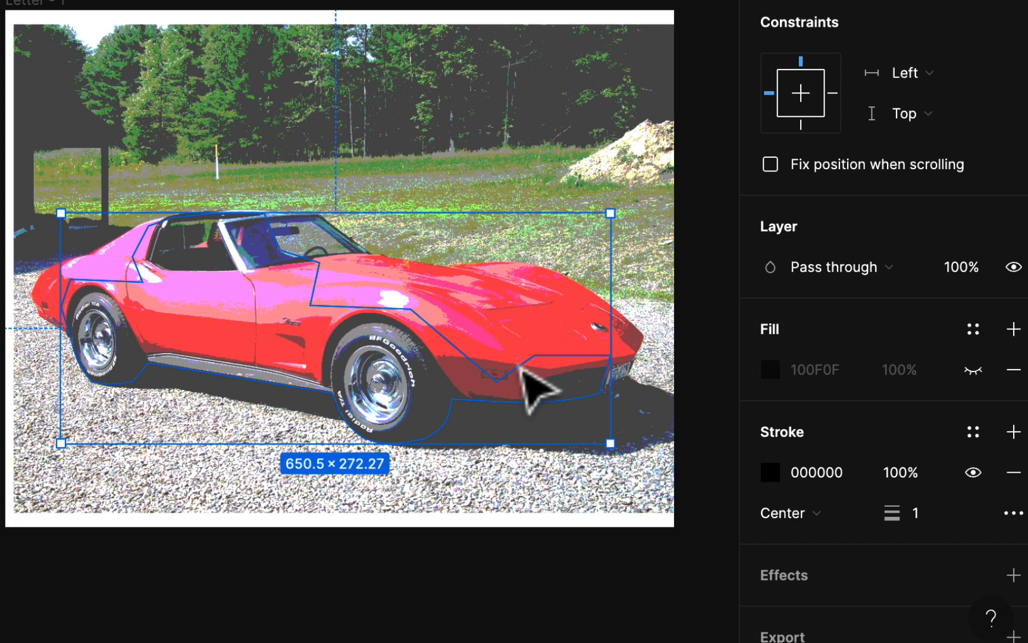
click(337, 310)
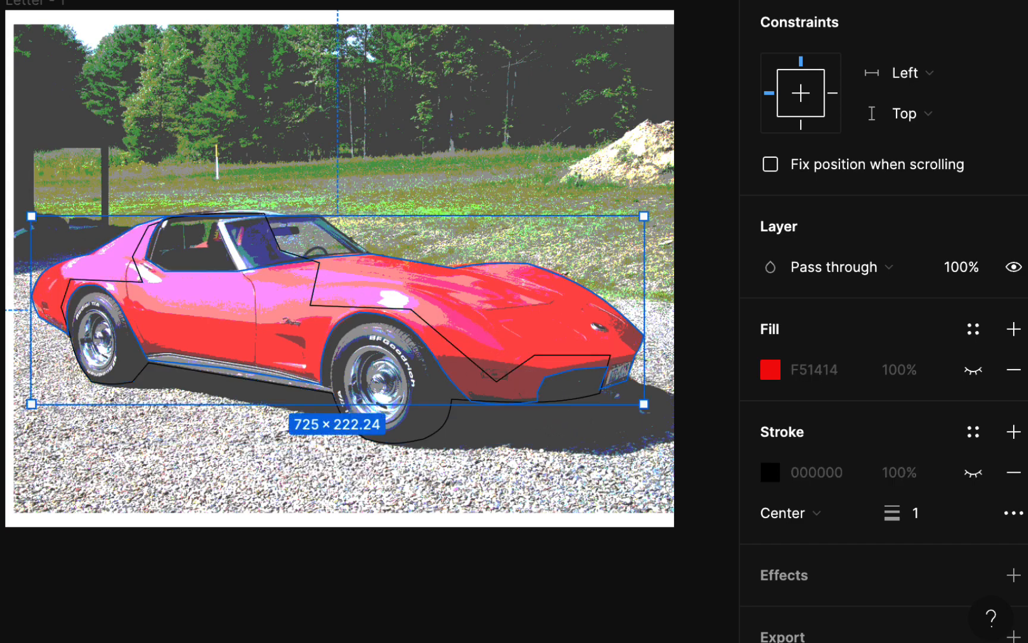
Remove the black stroke from the base-black shape
scroll(329, 282, up, 1)
scroll(329, 282, right, 1)
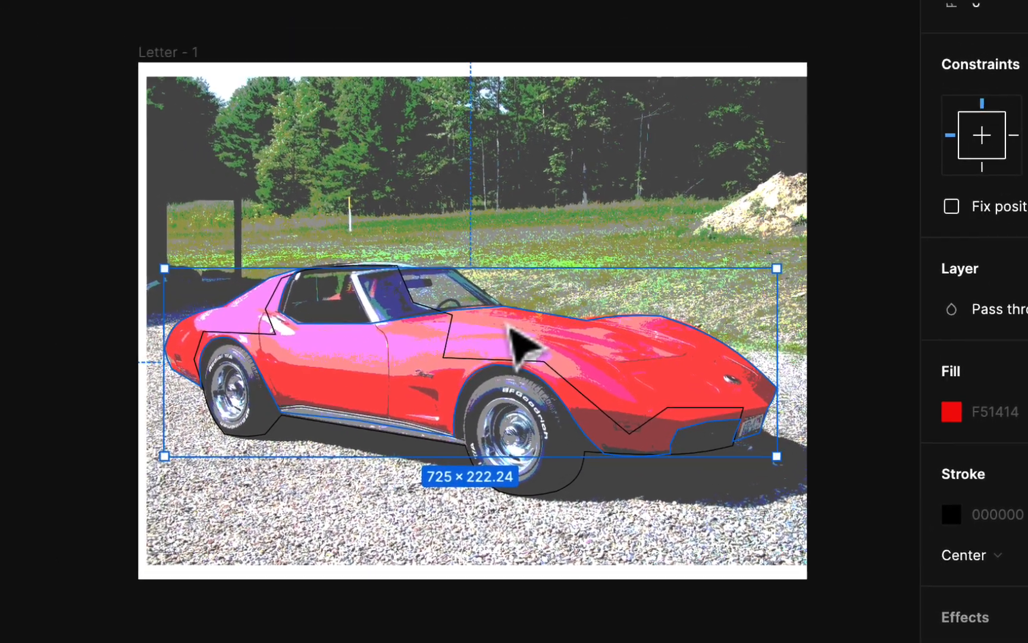
scroll(328, 282, up, 3)
scroll(883, 413, up, 1)
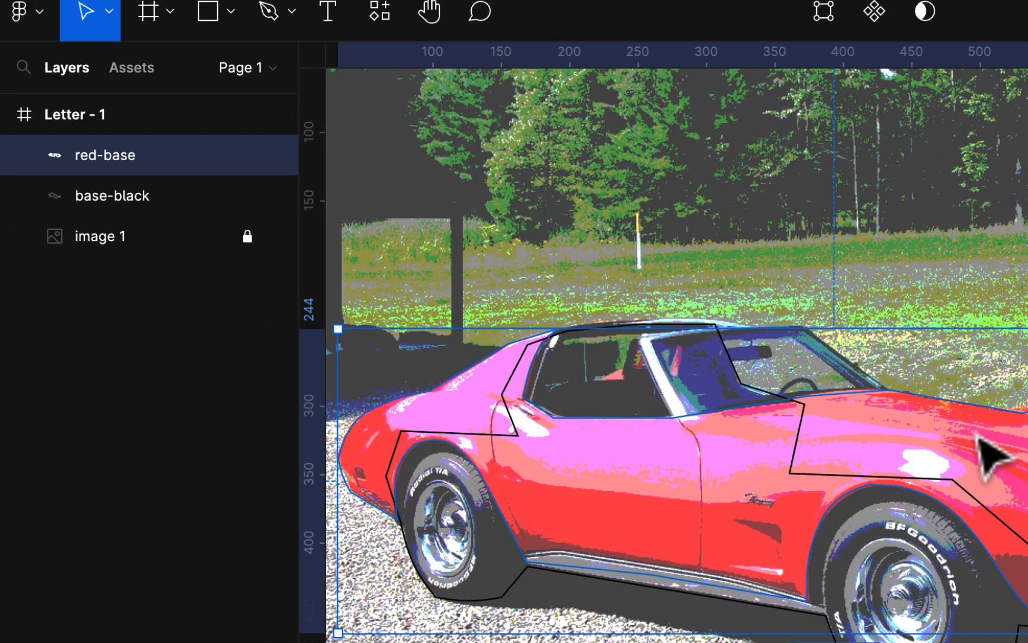
scroll(909, 492, down, 2)
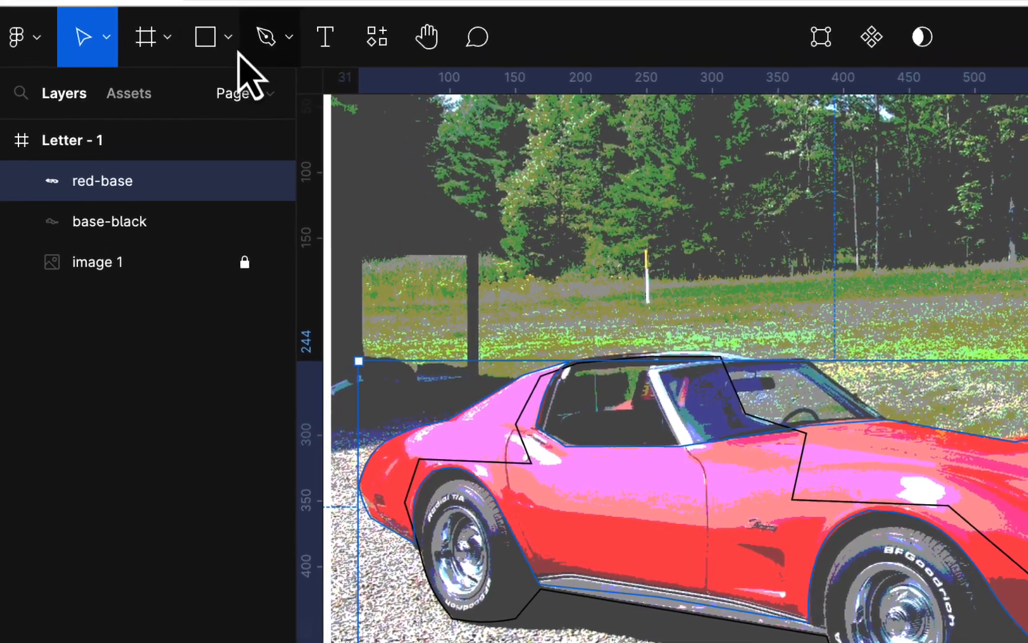
click(262, 22)
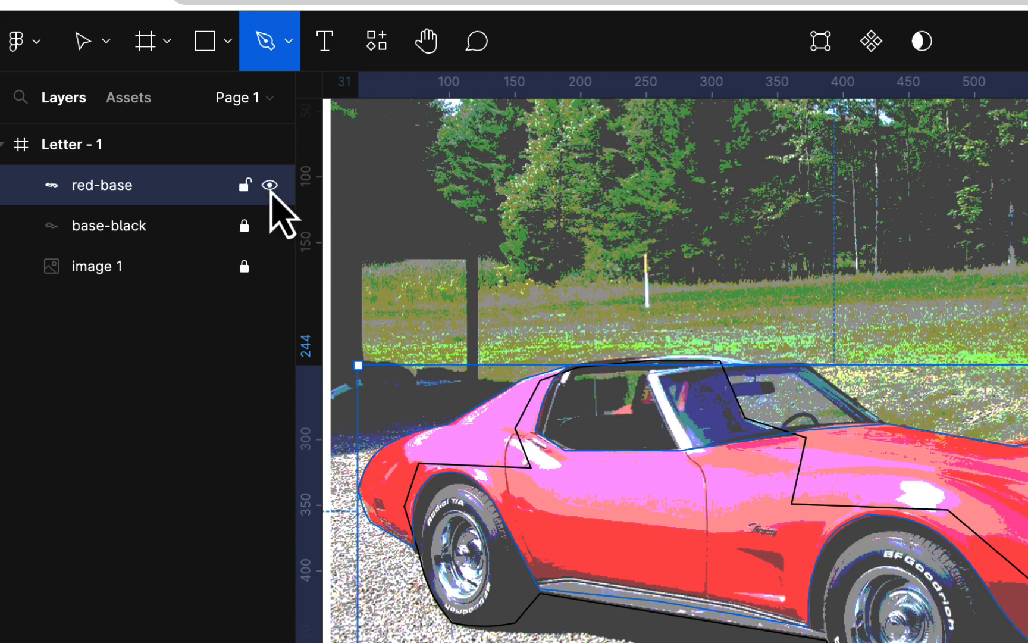
click(881, 454)
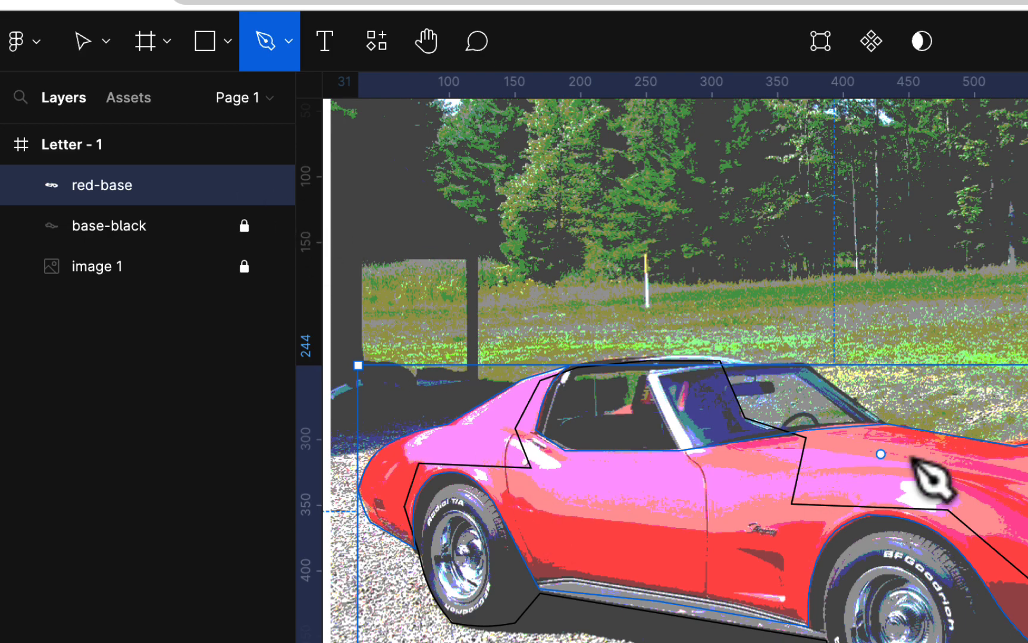
click(127, 222)
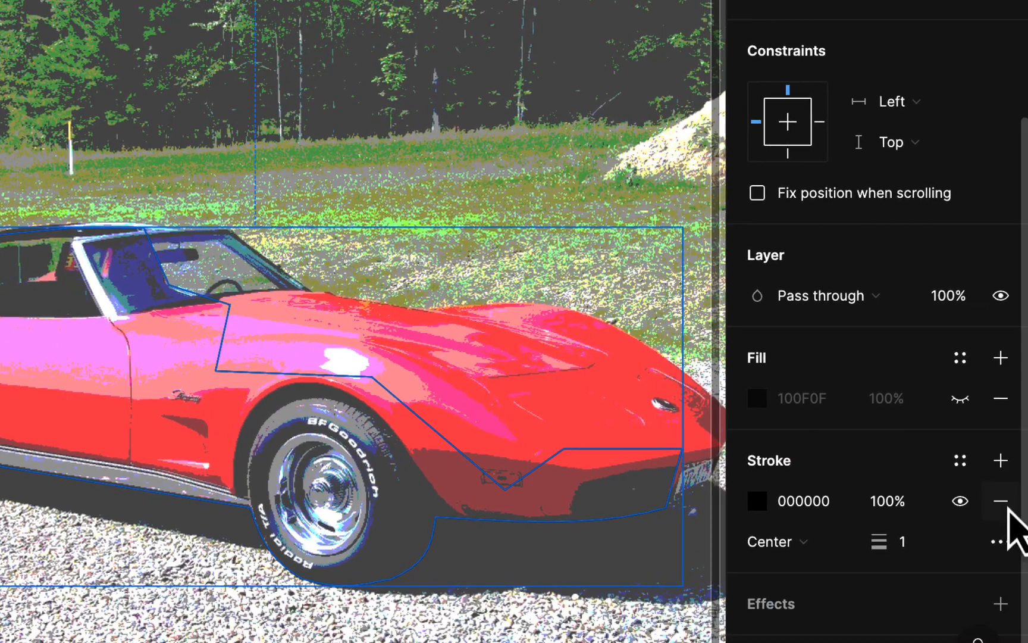
click(1002, 501)
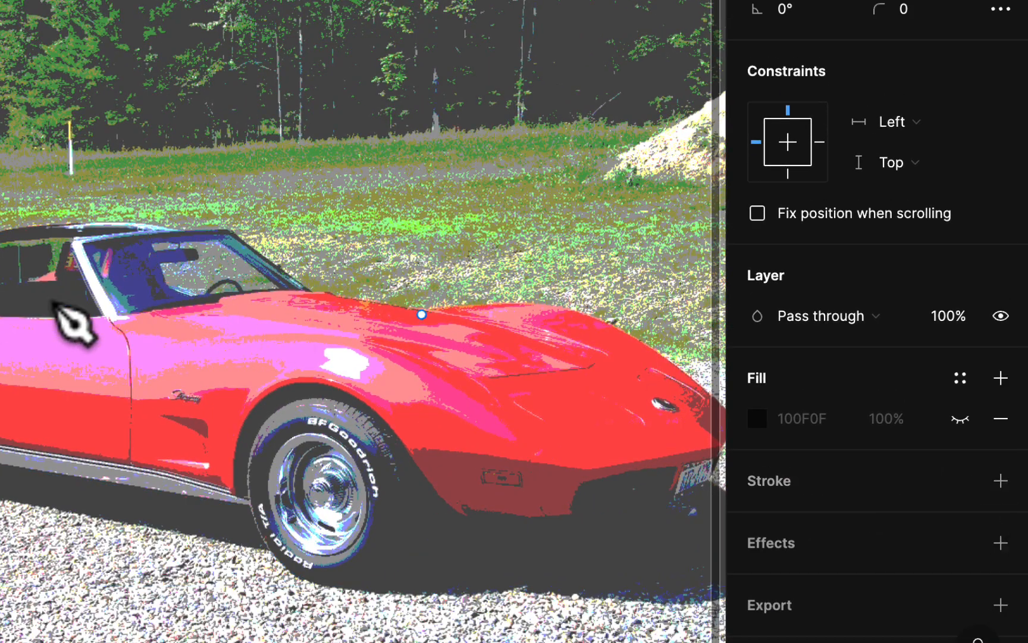
Start a new Pen path at the rear end of the roof and trace the pink highlight around the rear fender and over the rear wheel arch
scroll(86, 342, up, 5)
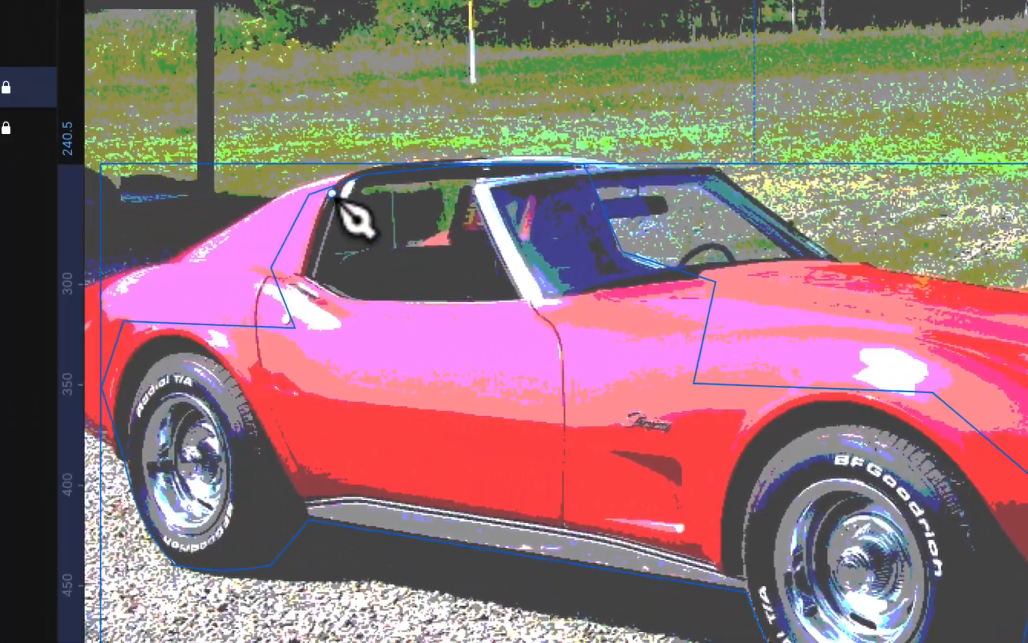
click(335, 182)
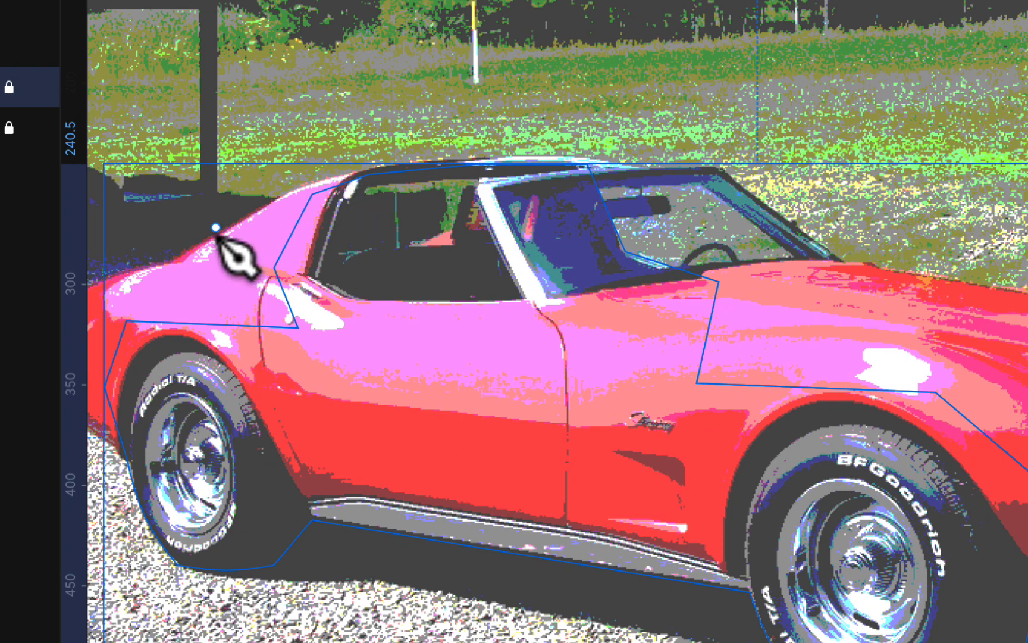
click(332, 181)
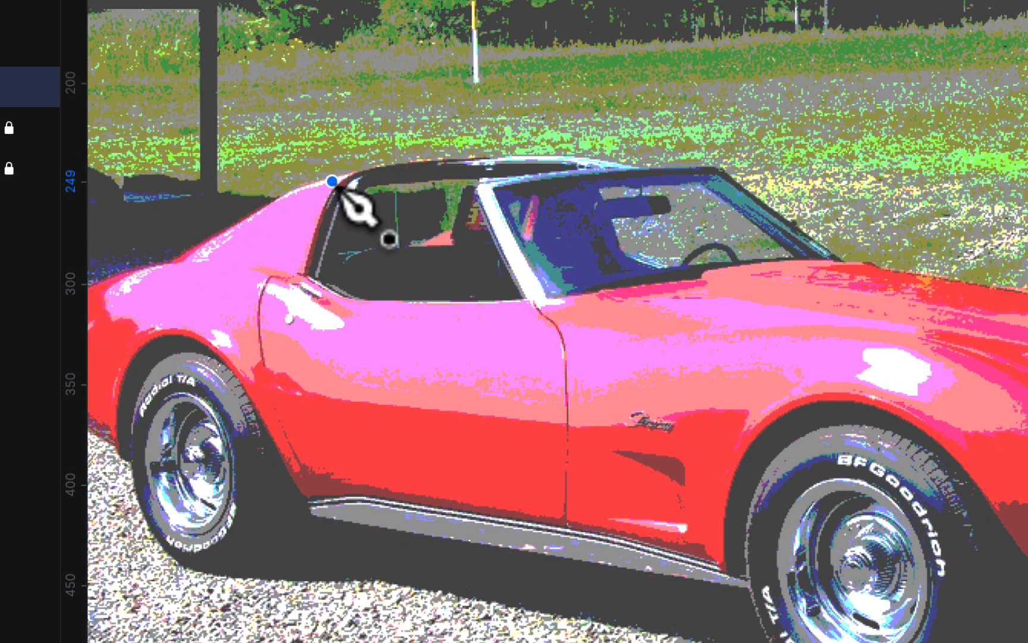
click(272, 203)
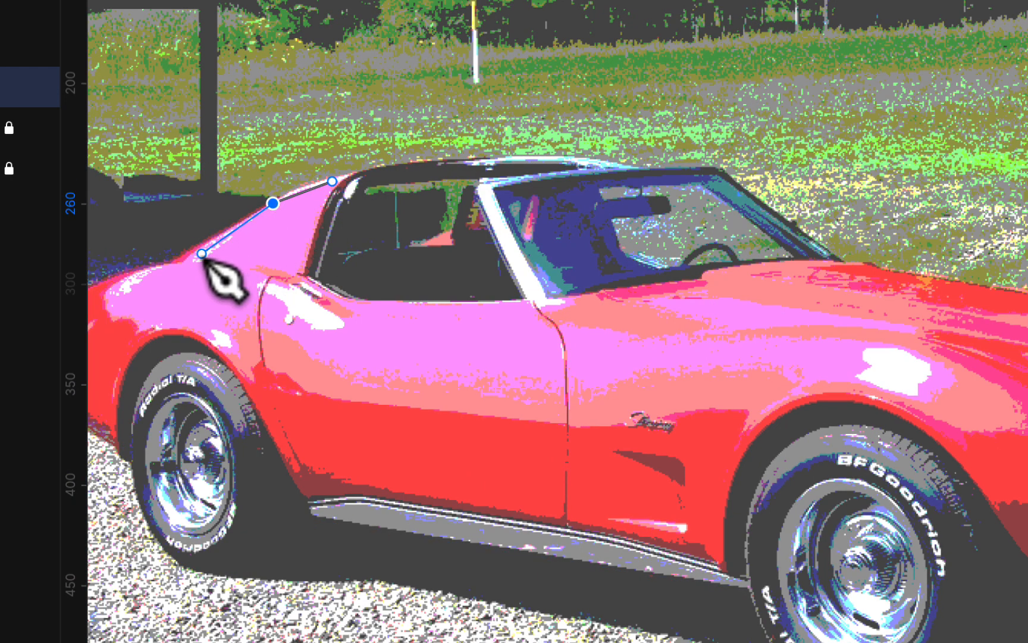
click(196, 254)
click(180, 264)
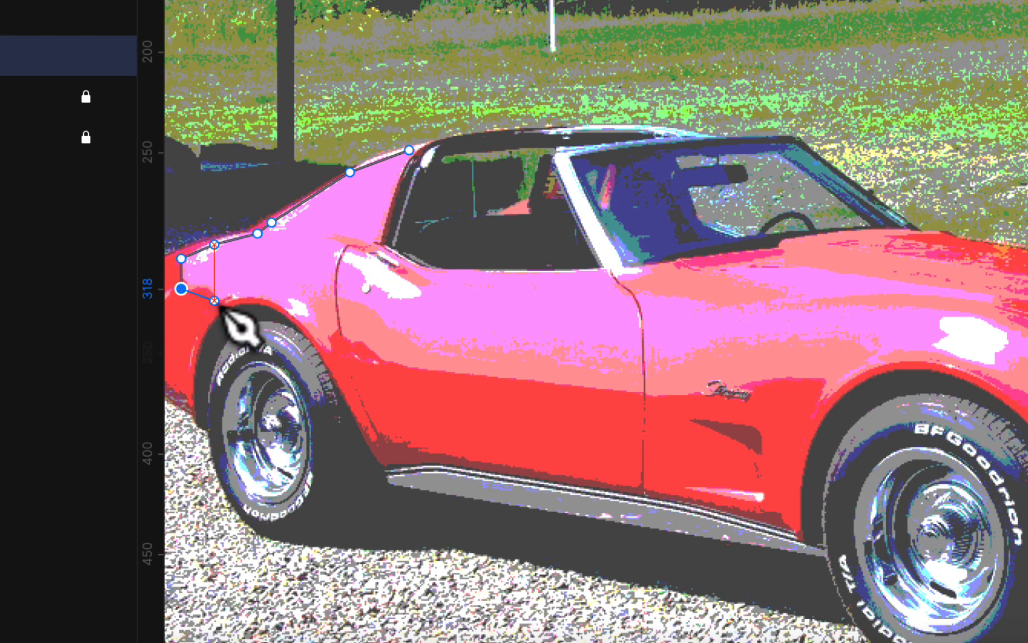
click(271, 301)
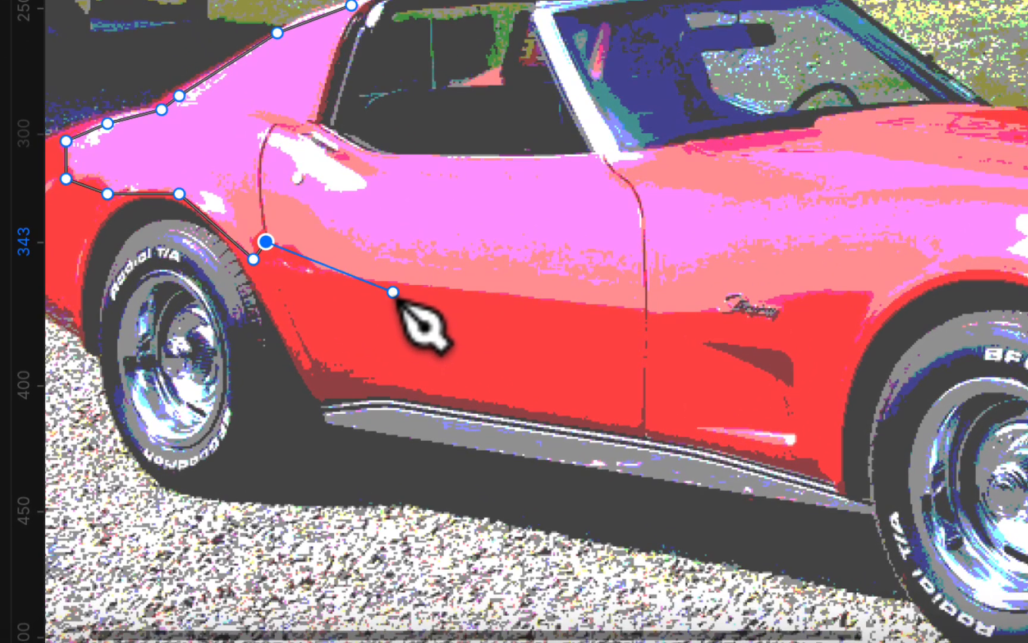
Continue the path along the lower edge of the door highlight and over the top of the front wheel arch
click(435, 374)
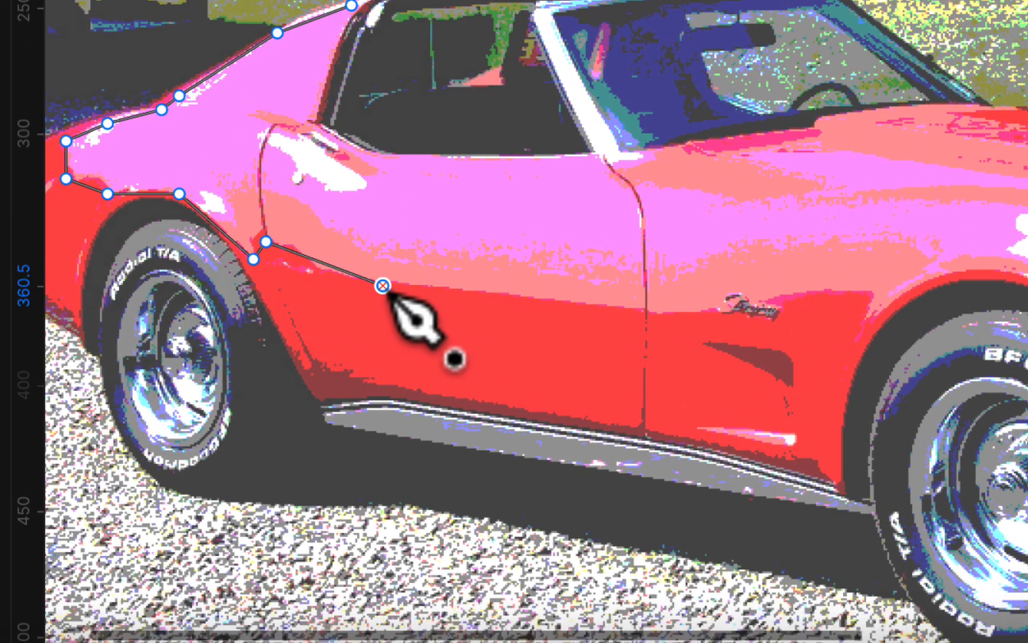
click(647, 309)
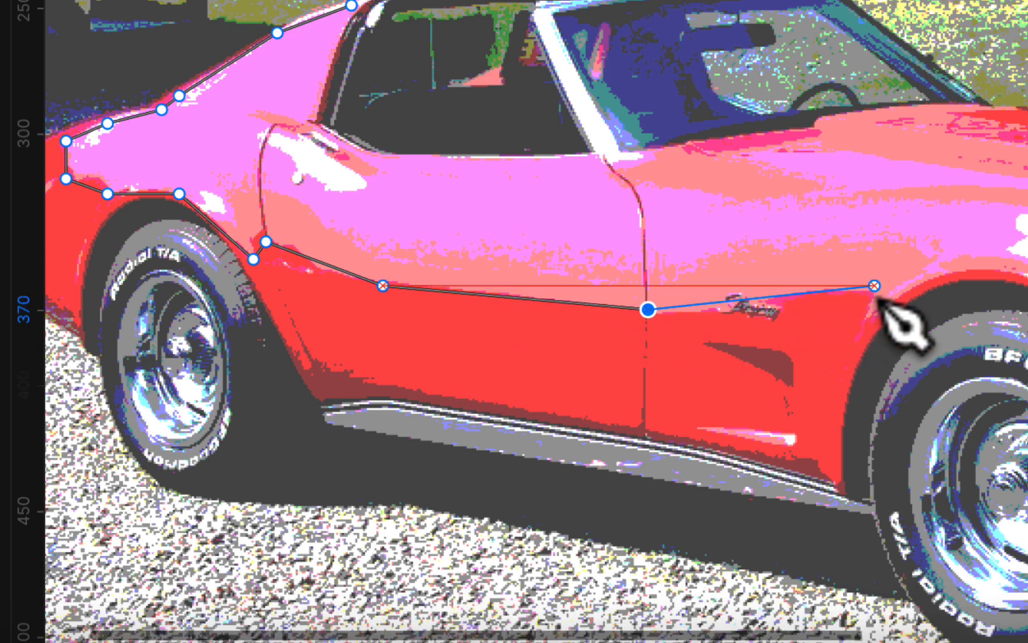
drag(874, 286, 874, 322)
click(875, 321)
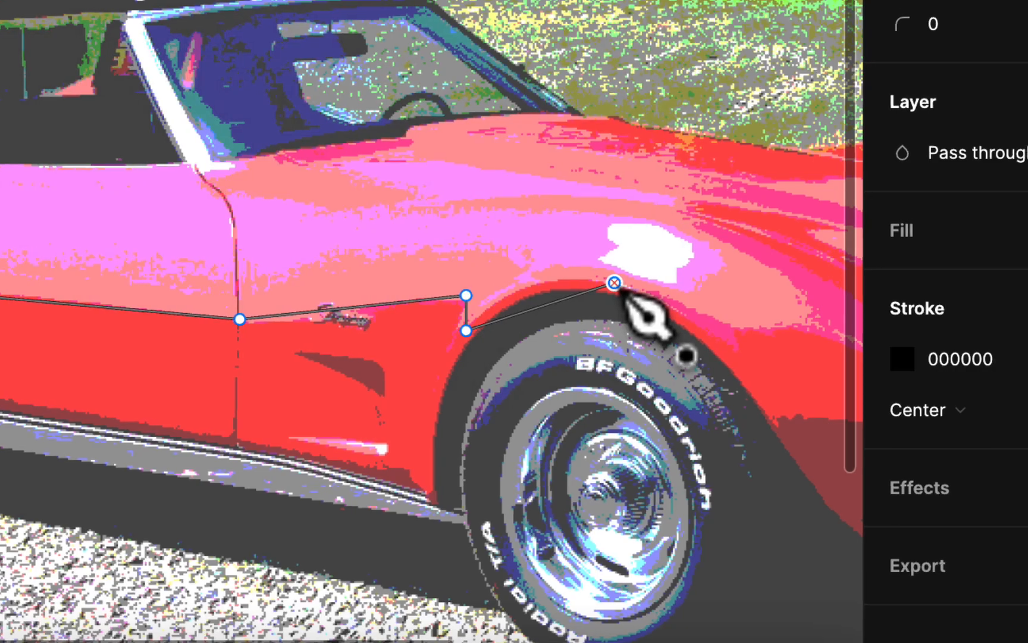
click(721, 331)
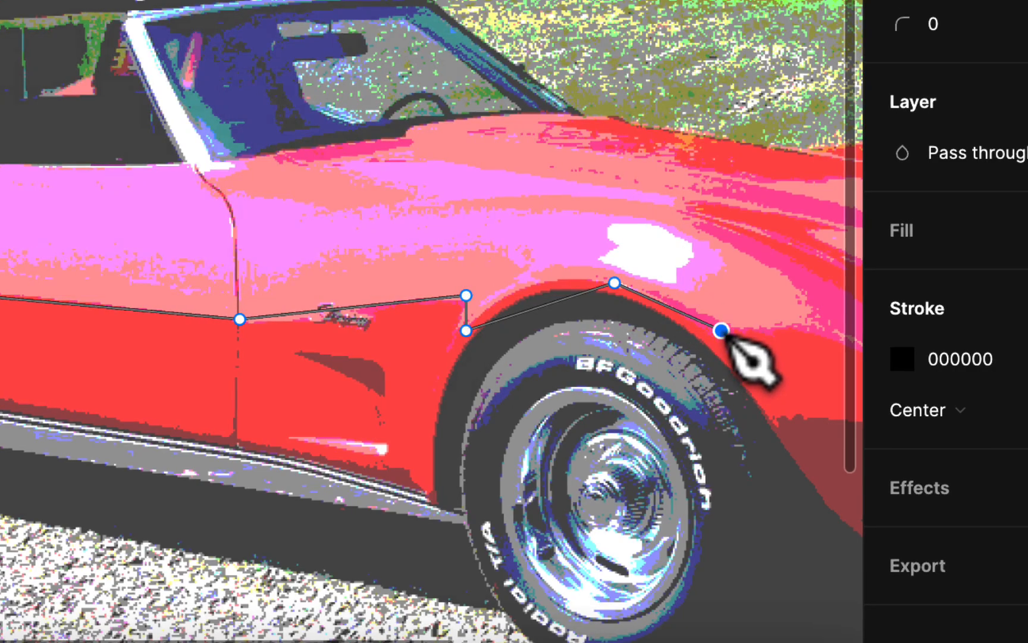
Extend the path to the front fender highlight's pointed end and back along its upper edge towards the windshield base
scroll(722, 332, right, 7)
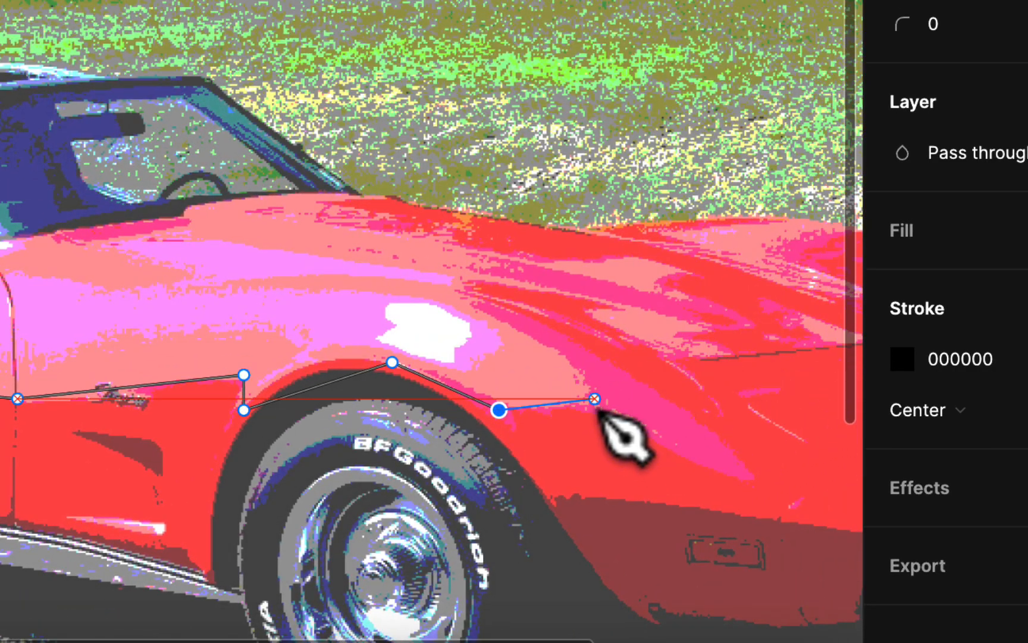
click(594, 398)
click(467, 303)
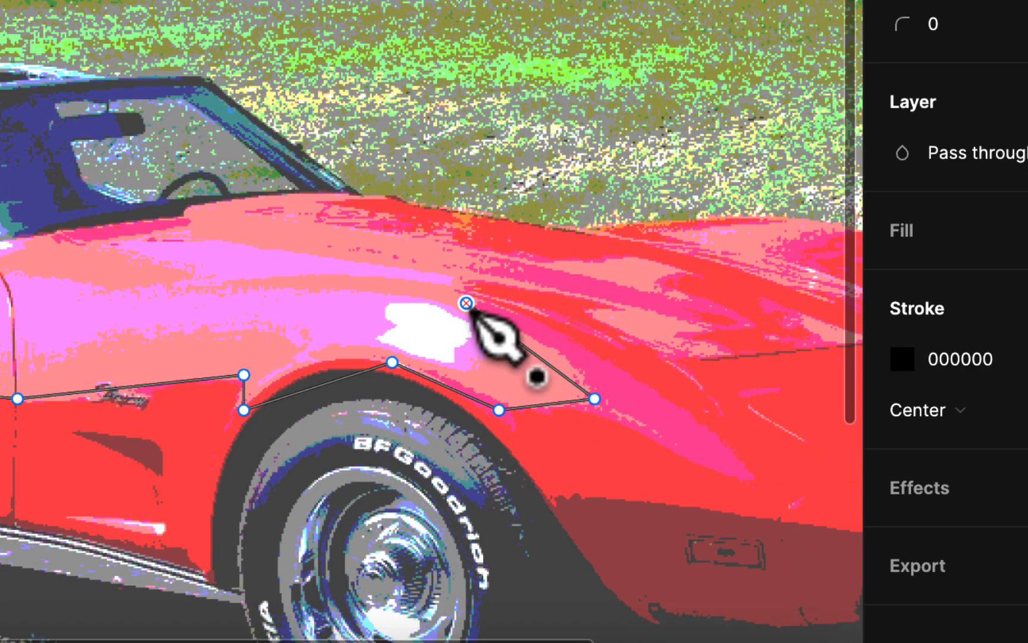
click(391, 247)
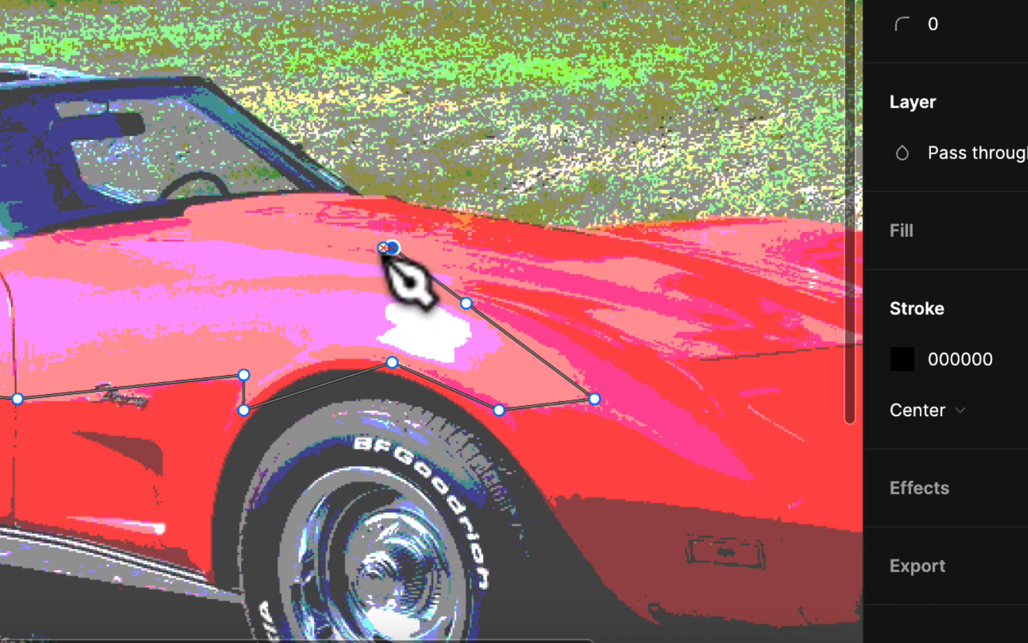
click(188, 228)
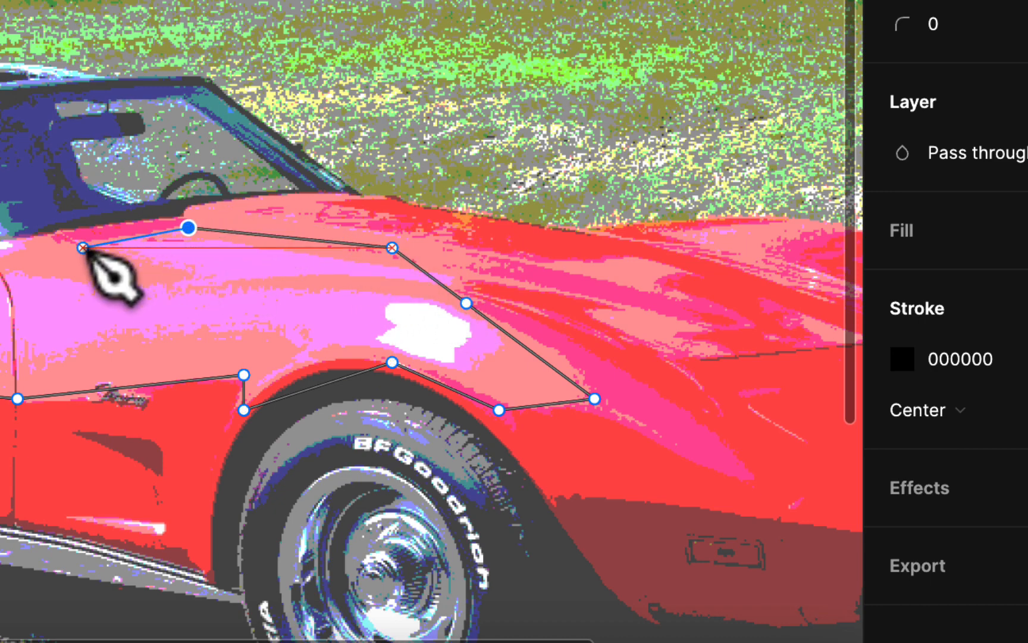
click(76, 247)
Trace below the windshield and side window, then up the rear pillar, and close the path at its starting point
scroll(76, 249, left, 2)
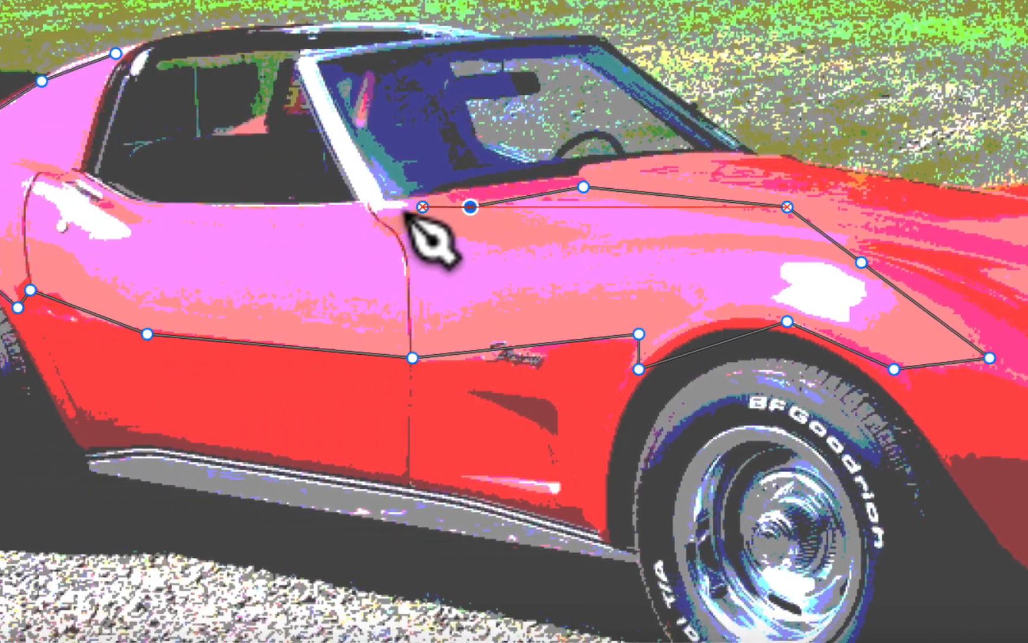
click(220, 184)
click(155, 204)
click(202, 207)
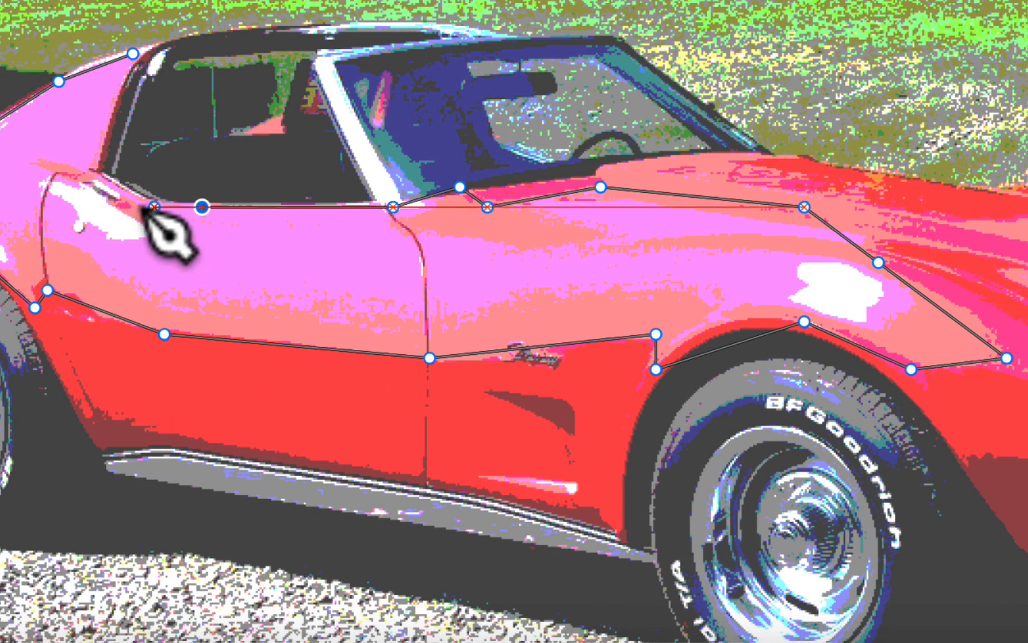
click(103, 187)
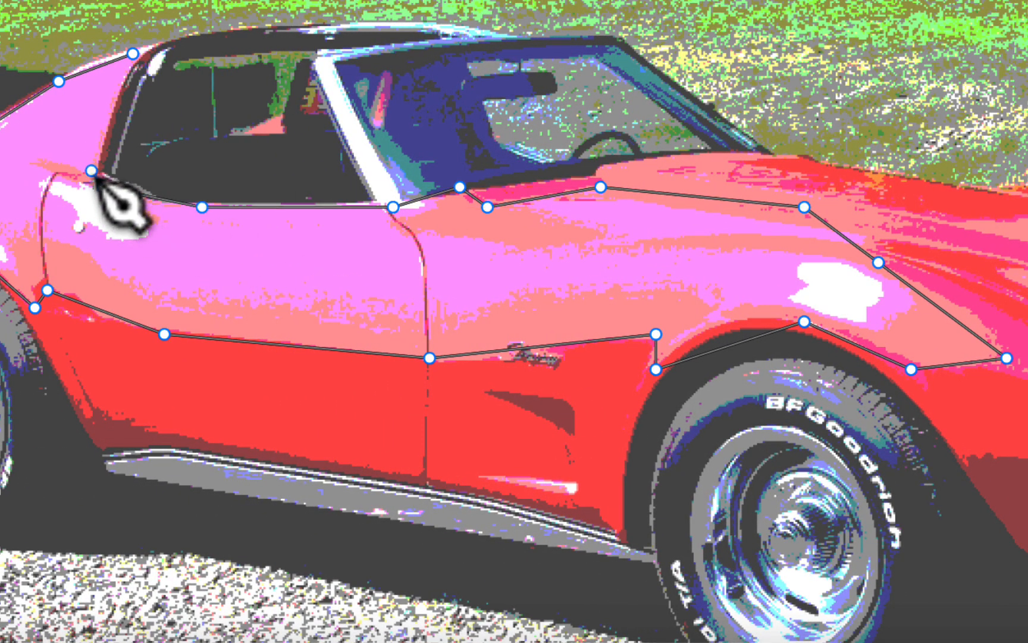
click(90, 171)
click(133, 54)
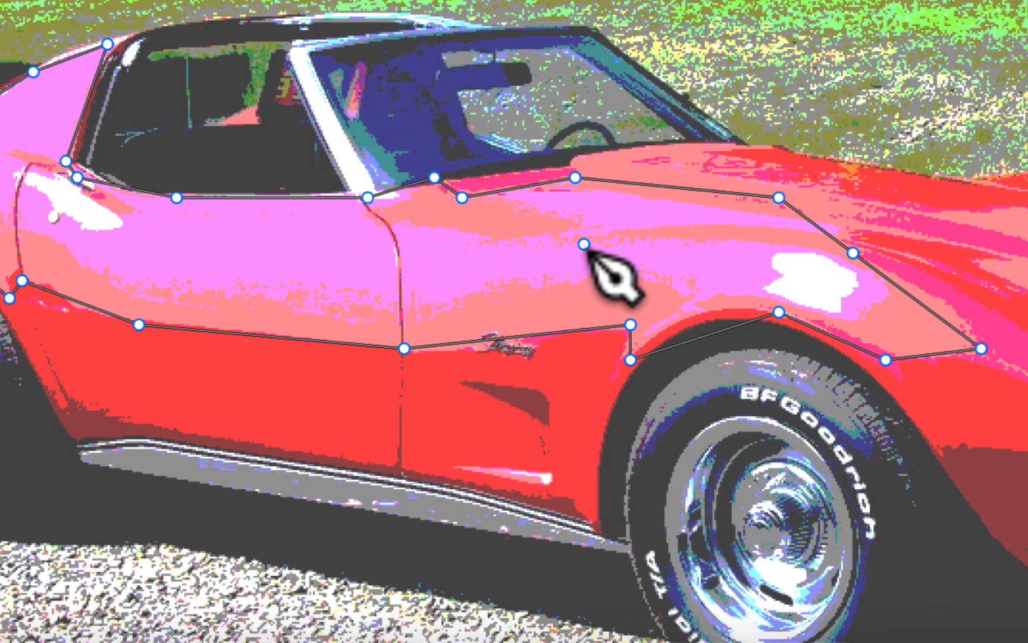
Begin a separate path in the same vector along the upper edge of the far front fender's light highlight
click(878, 262)
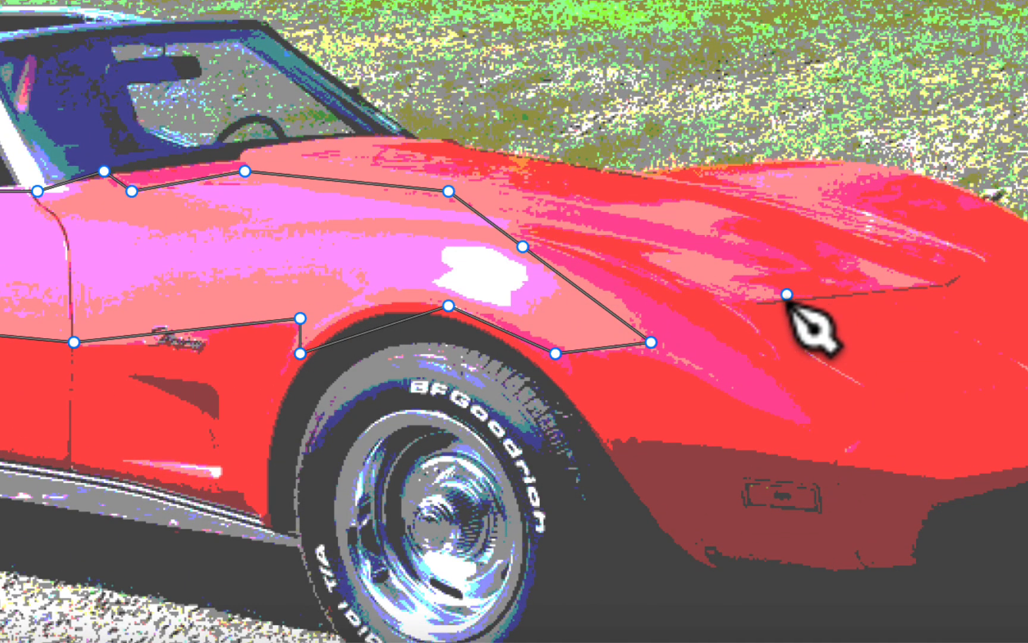
click(651, 342)
click(651, 262)
click(720, 305)
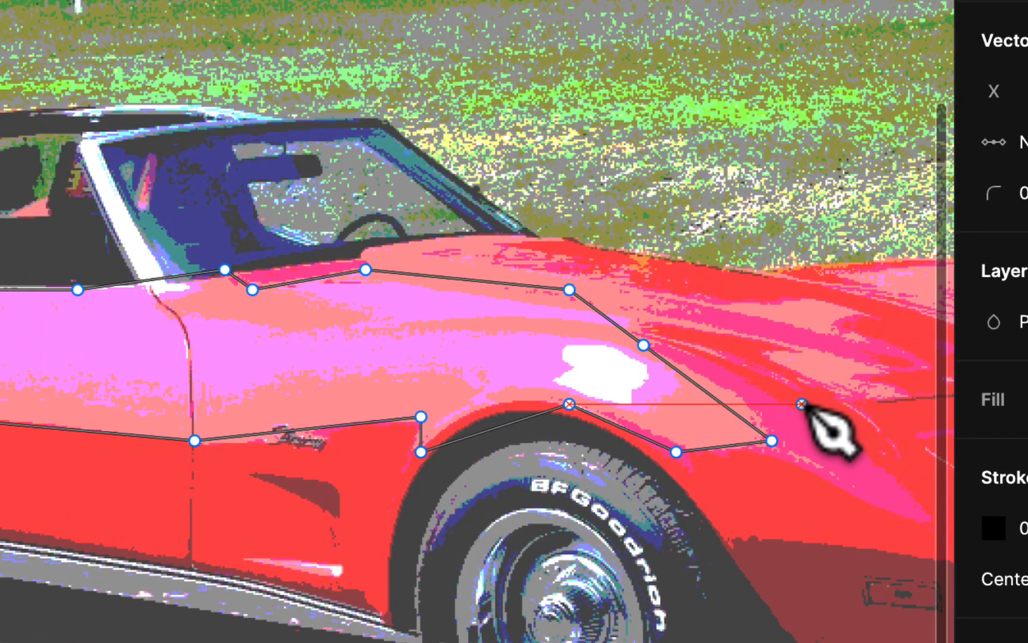
scroll(812, 413, down, 3)
scroll(802, 398, right, 10)
scroll(802, 398, up, 2)
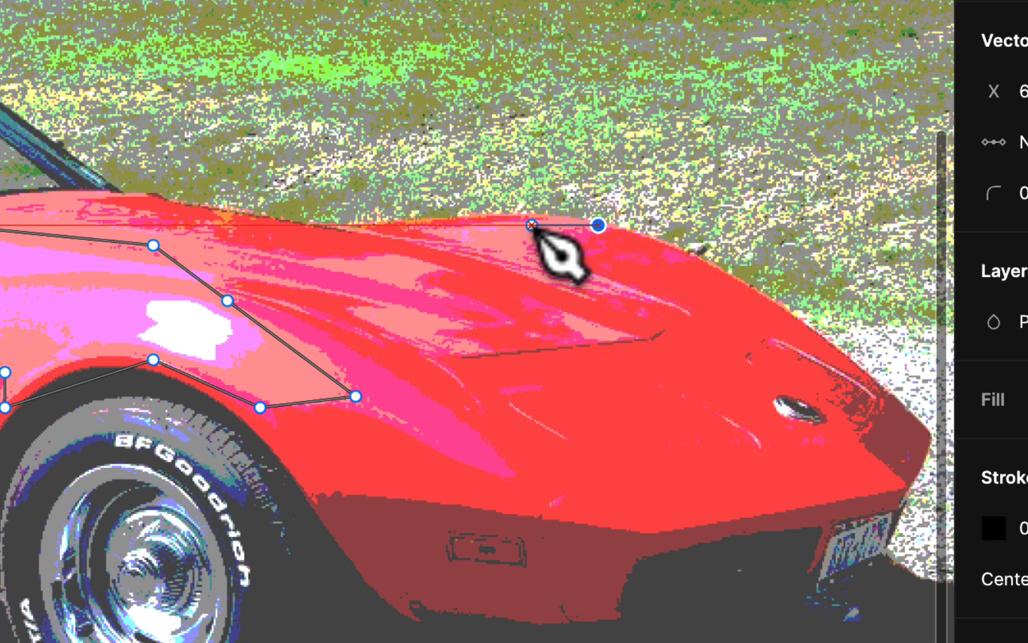
drag(519, 225, 416, 226)
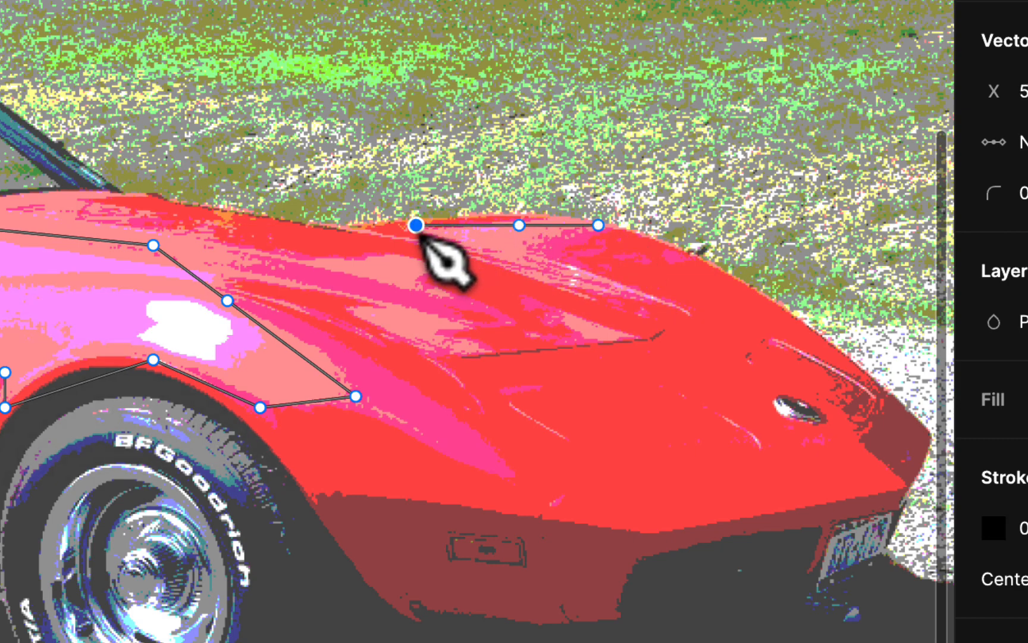
Trace the far fender highlight's lower edge, pointed front tip and inner notch, and close its path
drag(464, 259, 575, 301)
click(598, 301)
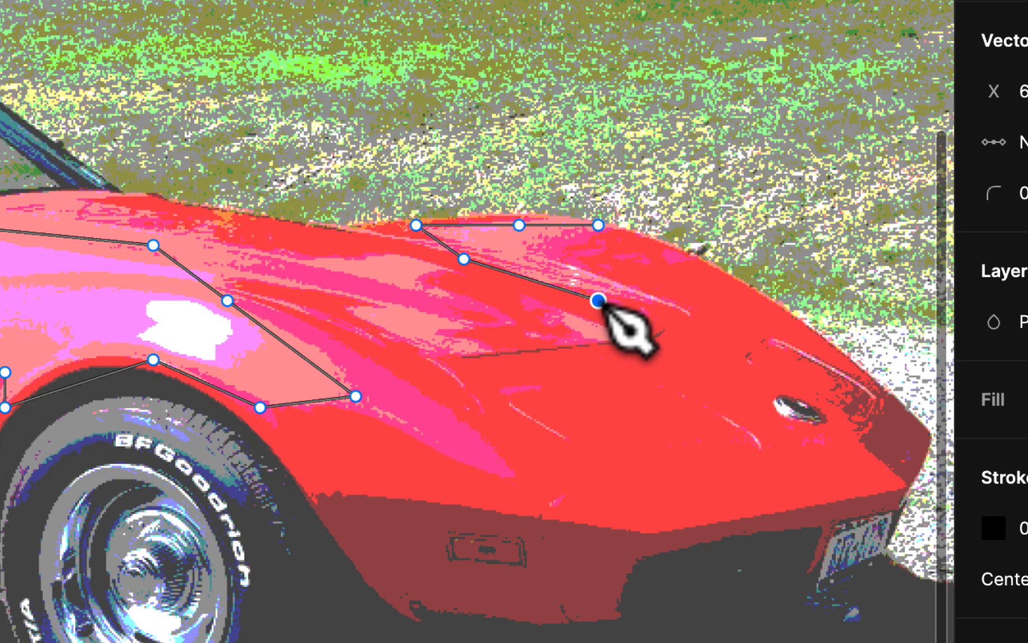
click(705, 314)
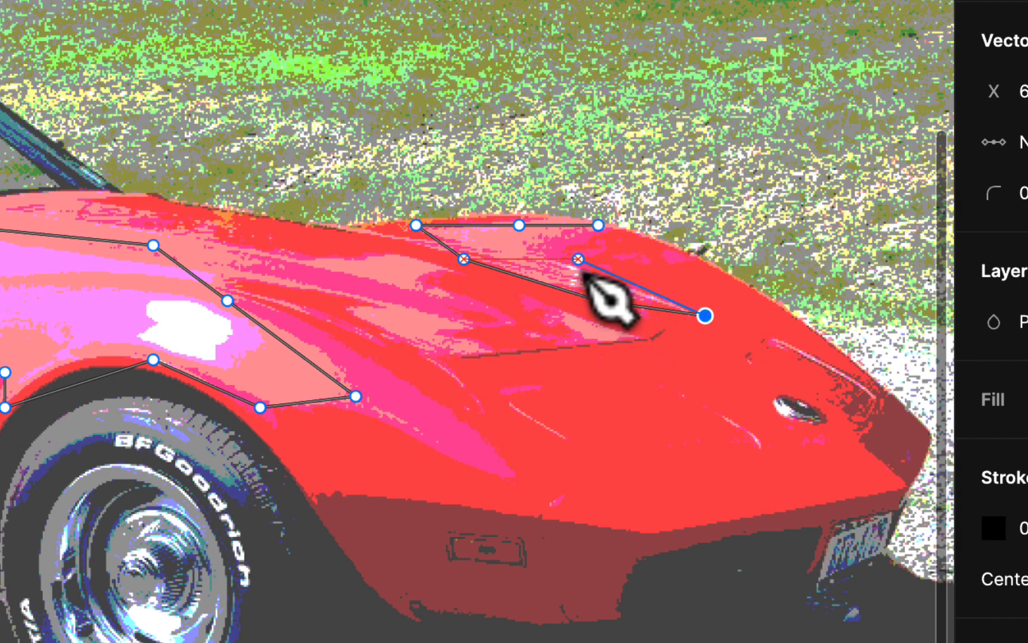
click(580, 259)
drag(526, 253, 590, 232)
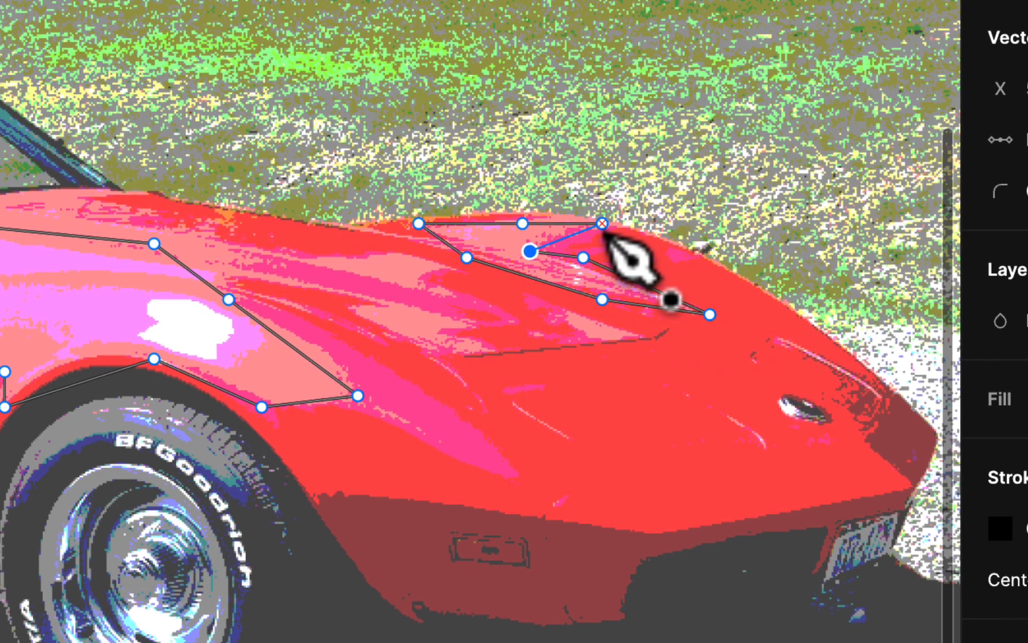
click(599, 227)
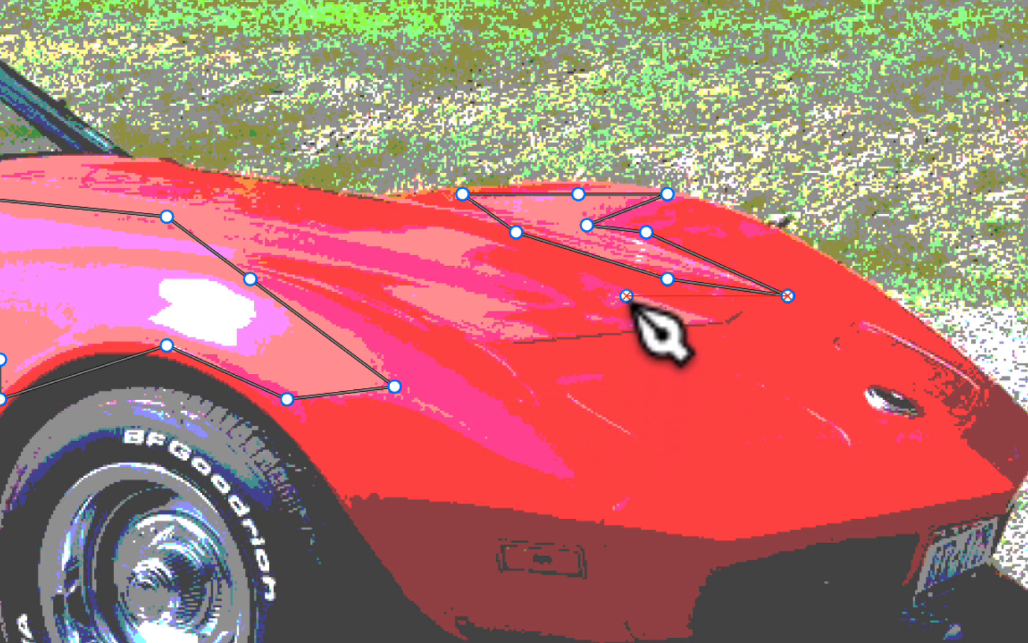
Trace the small triangular highlight on the hood below the far fender's highlight as a separate closed path in the same vector
click(624, 295)
click(716, 313)
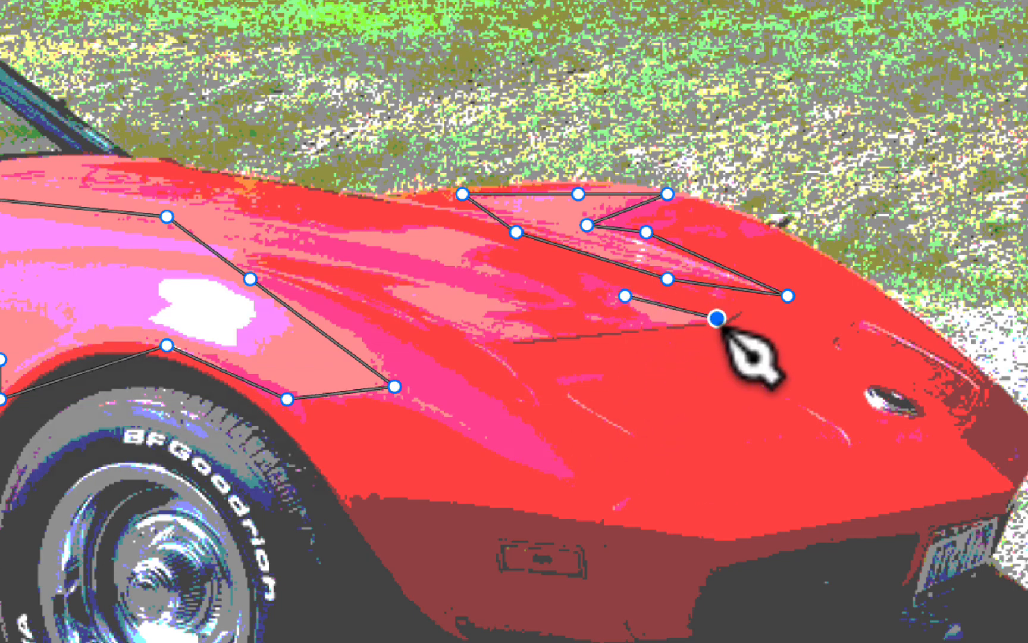
click(624, 296)
Trace the notched light highlight in the middle of the hood, including its long rear tip and lower front spike, as a closed path
click(488, 345)
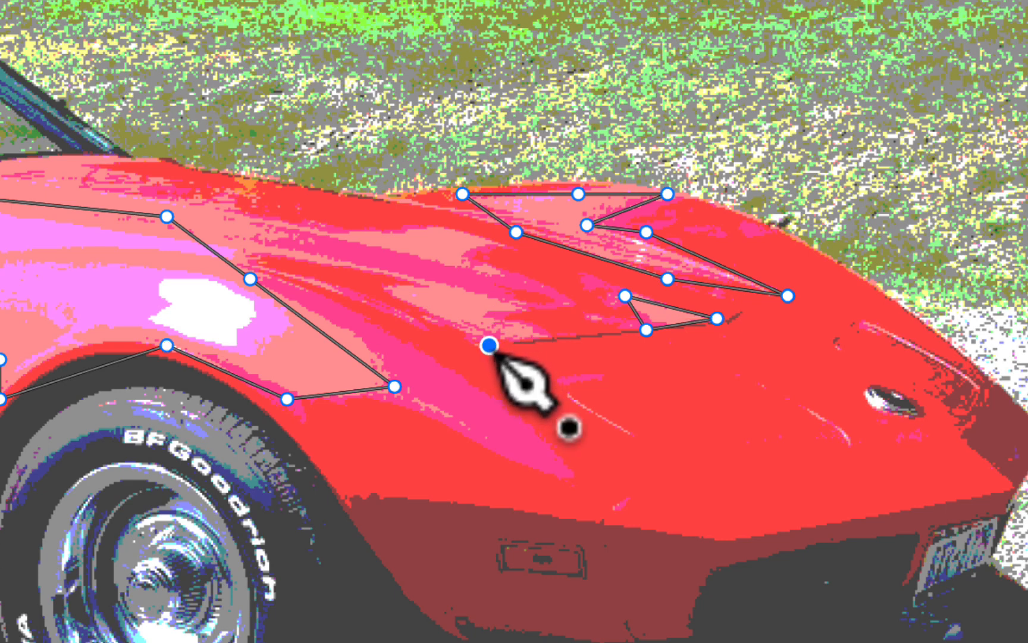
click(537, 329)
click(488, 318)
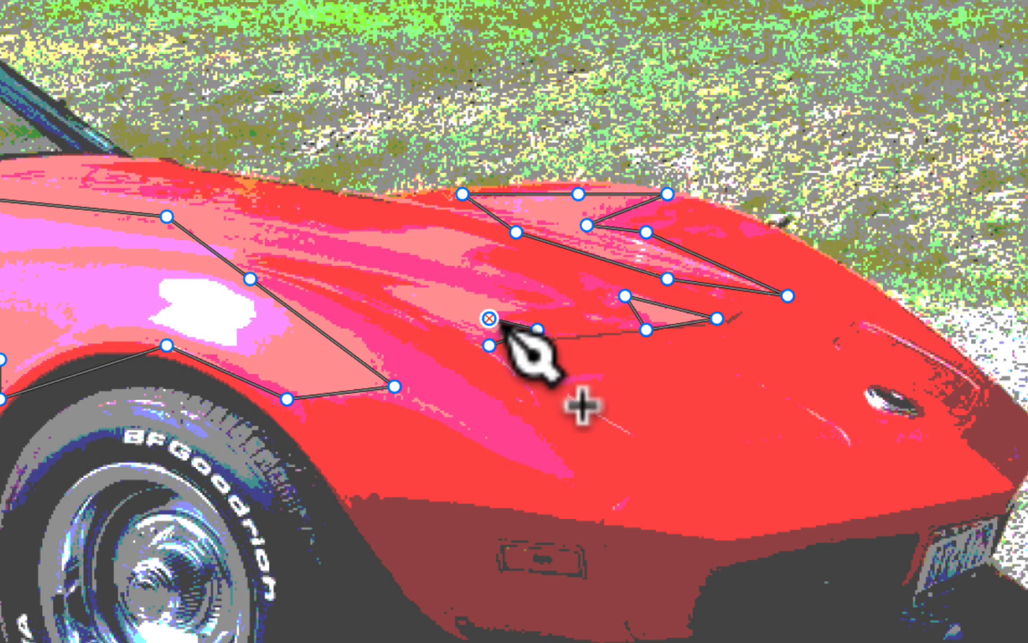
click(537, 295)
click(382, 266)
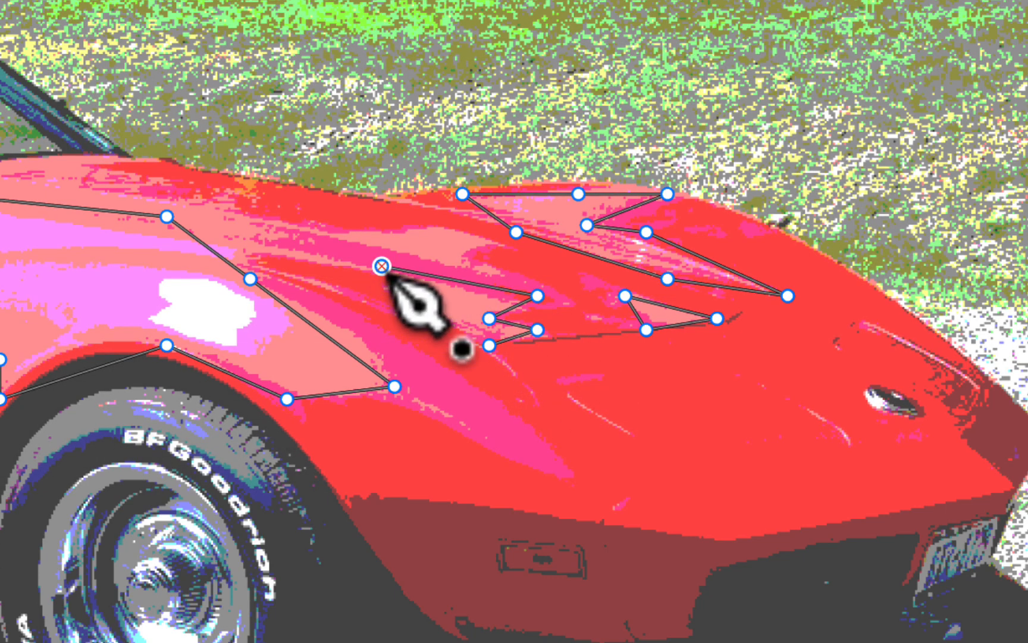
click(235, 232)
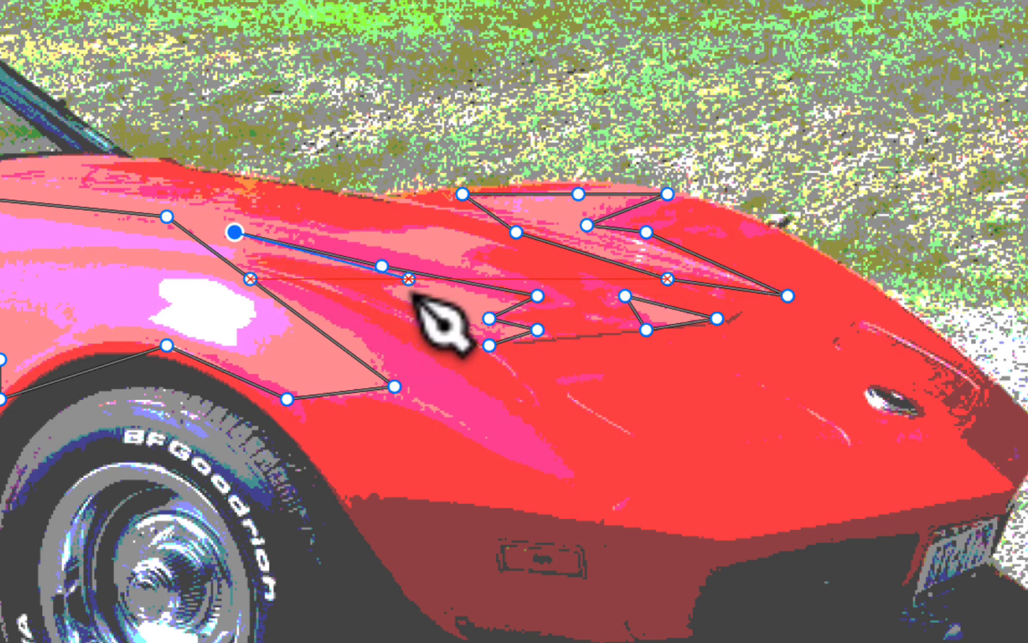
click(410, 279)
click(374, 288)
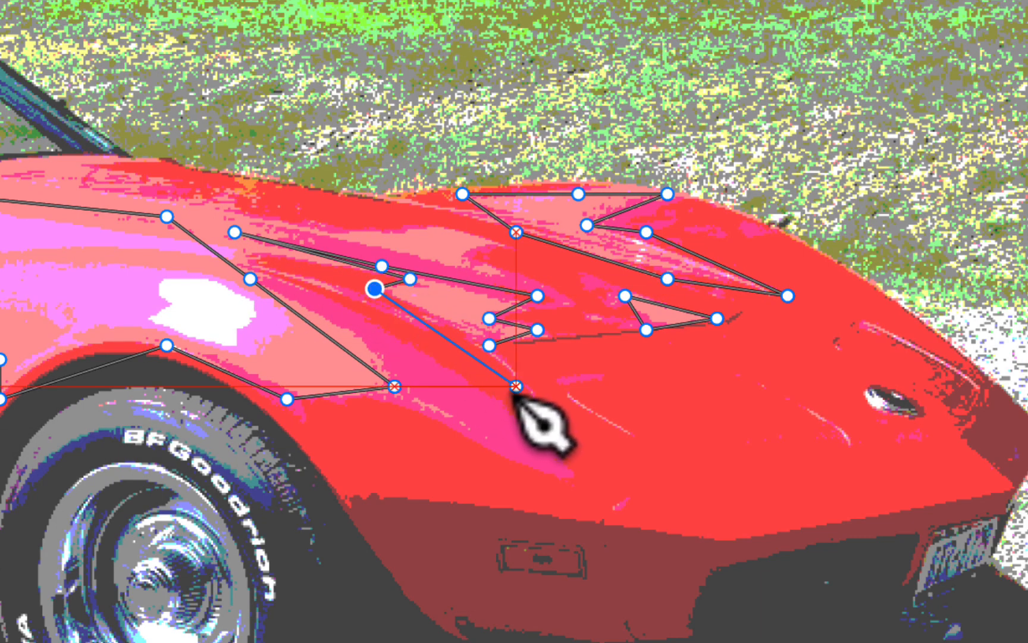
click(516, 386)
click(489, 345)
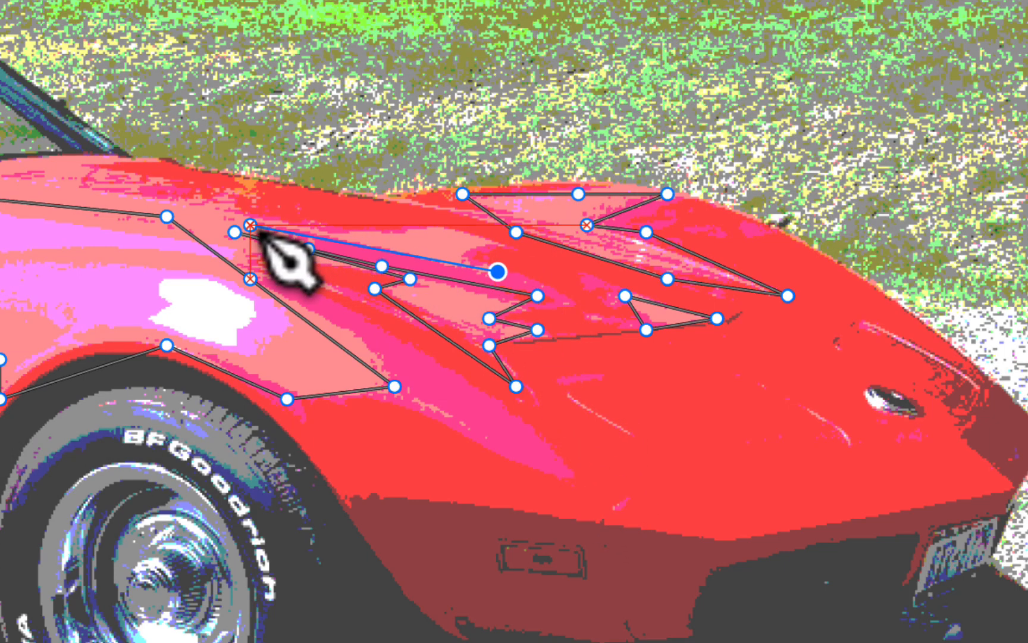
Begin outlining the upper hood highlight, running back to its pointed rear end and forward along its upper edge
click(251, 225)
click(395, 232)
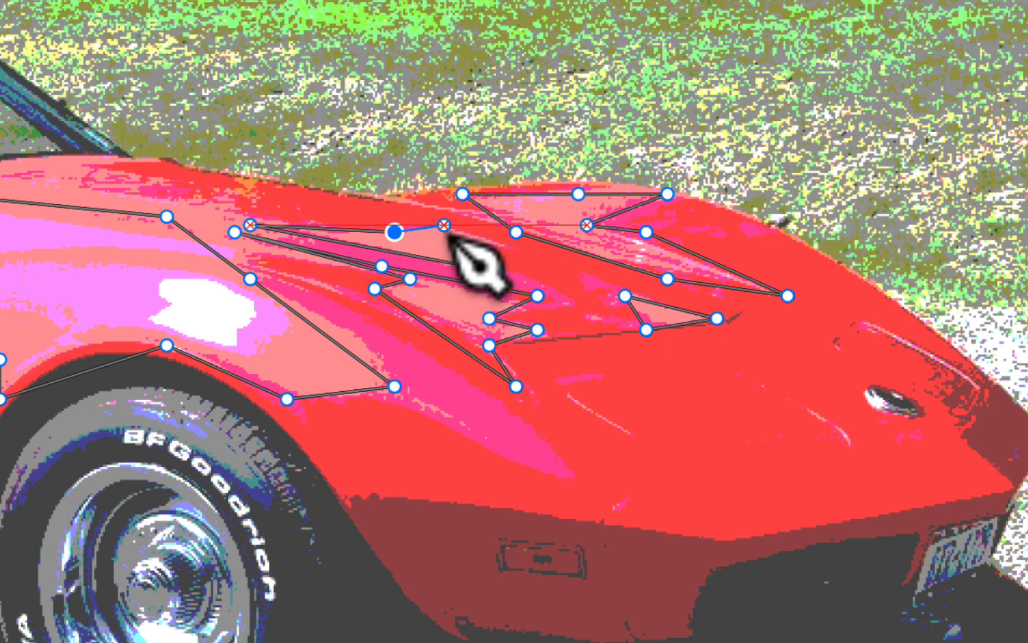